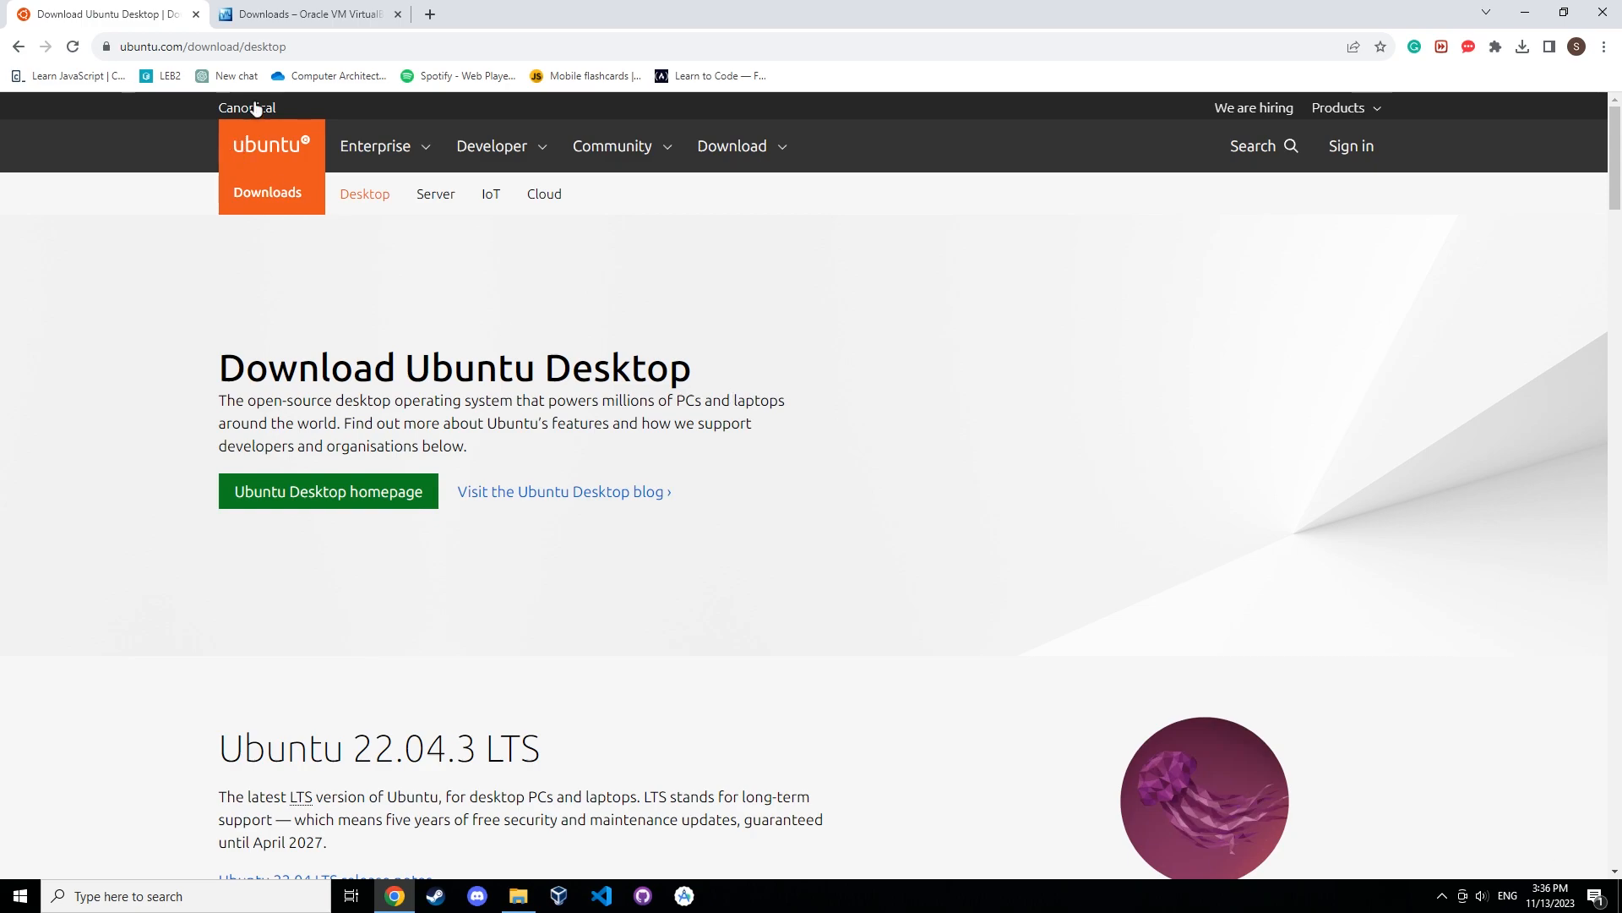
Start downloading the Ubuntu 22.04.3 LTS desktop image from the Ubuntu download page.
left_click_drag(311, 50, 117, 48)
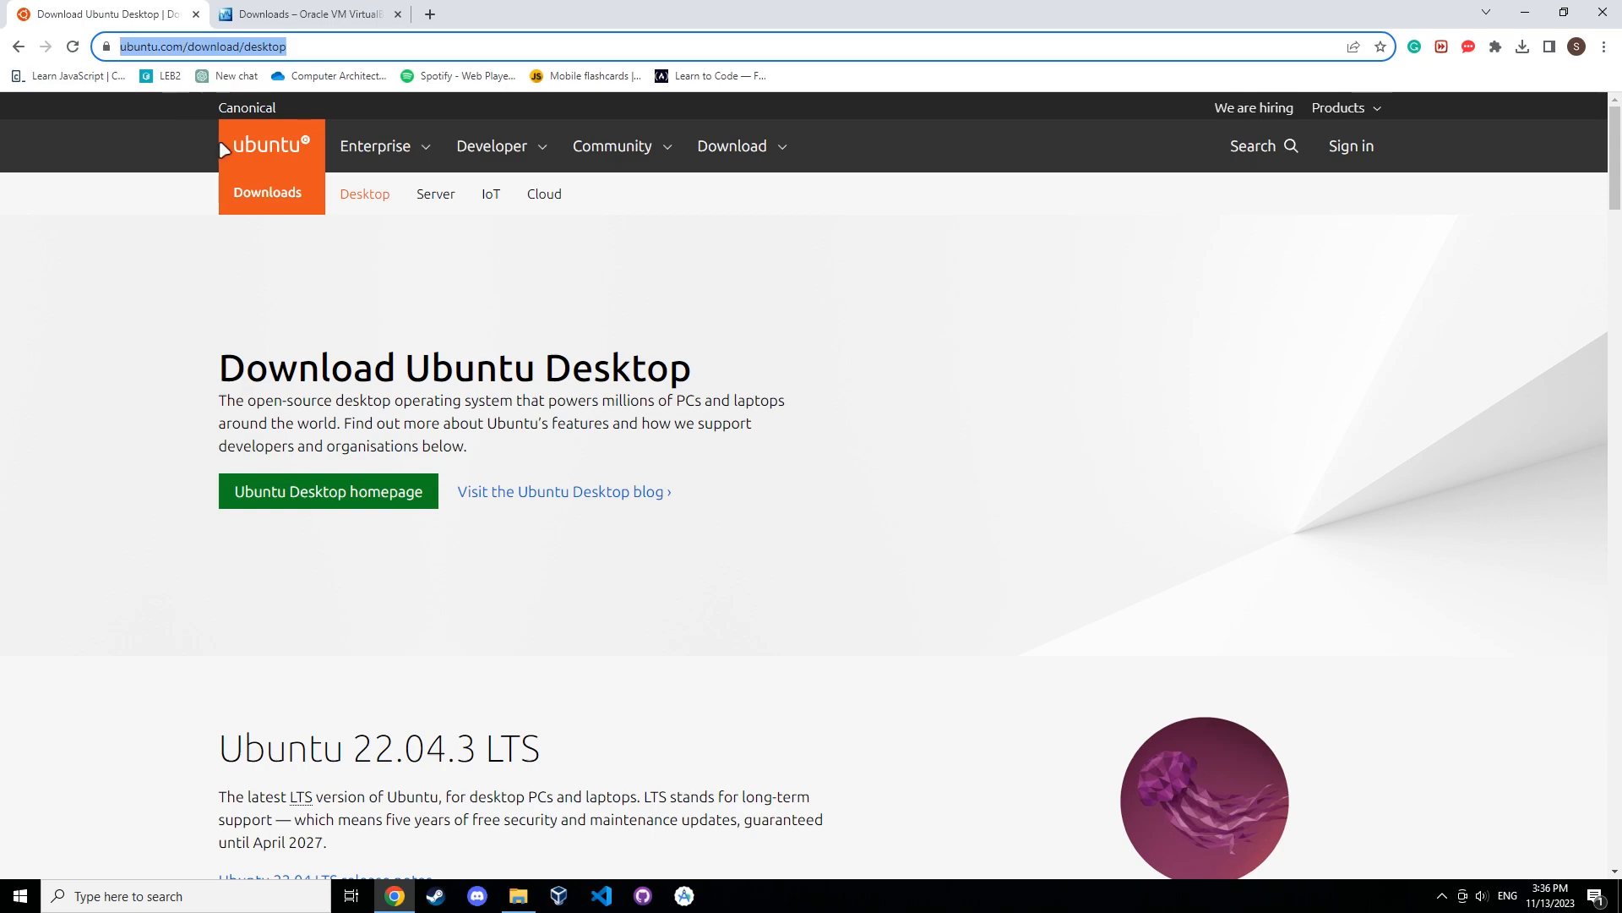
left_click(694, 462)
scroll(695, 462, "down", 1)
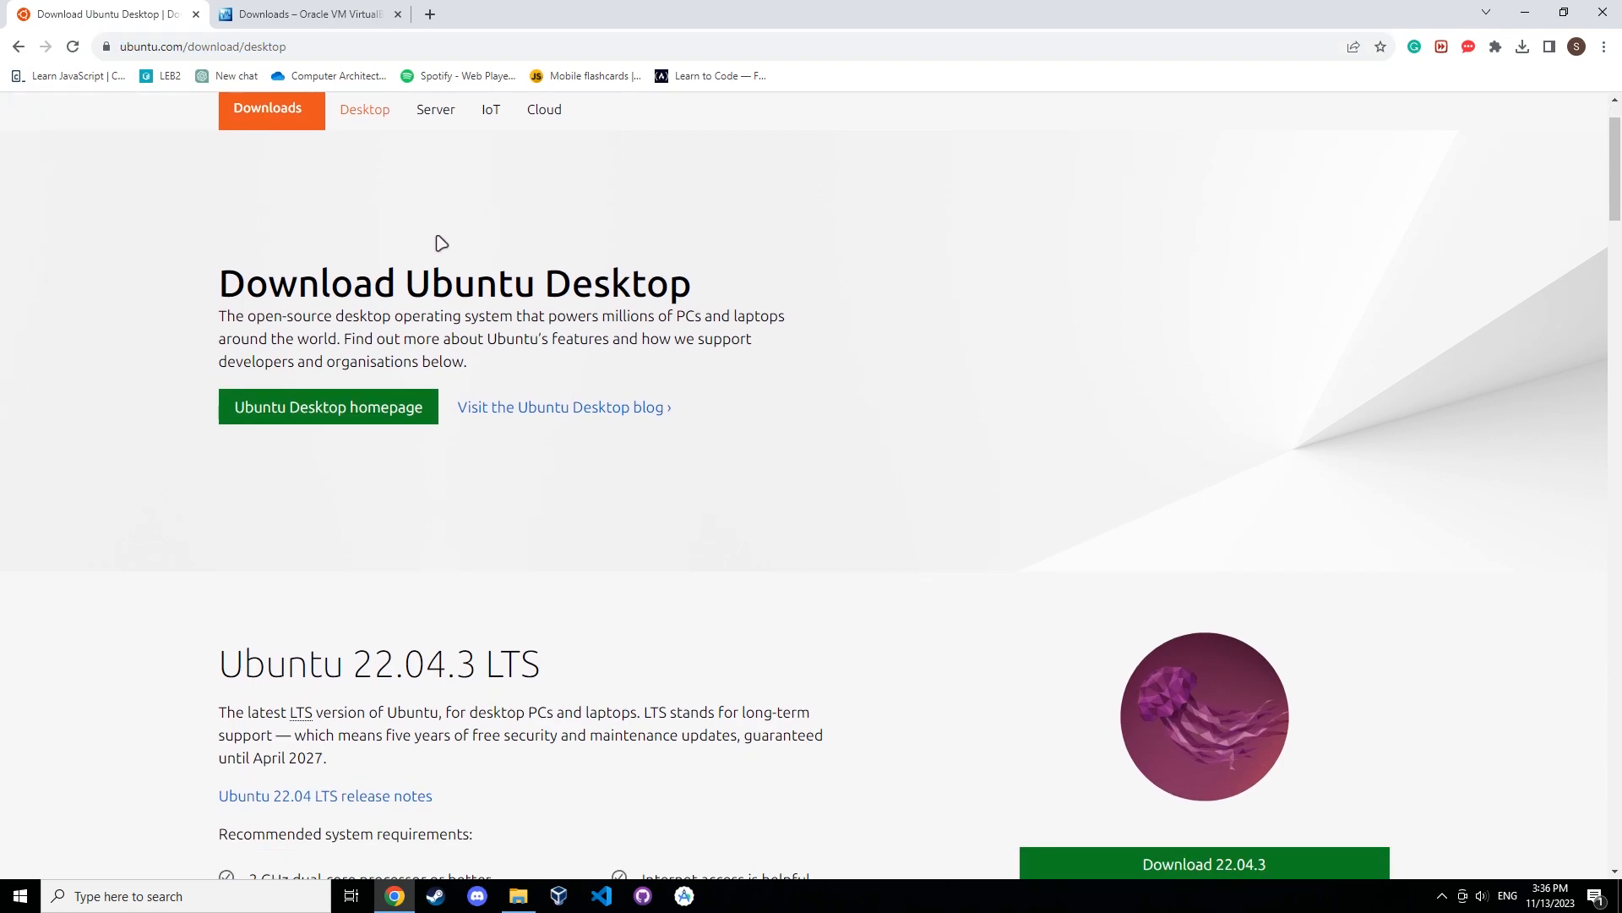
scroll(718, 434, "down", 3)
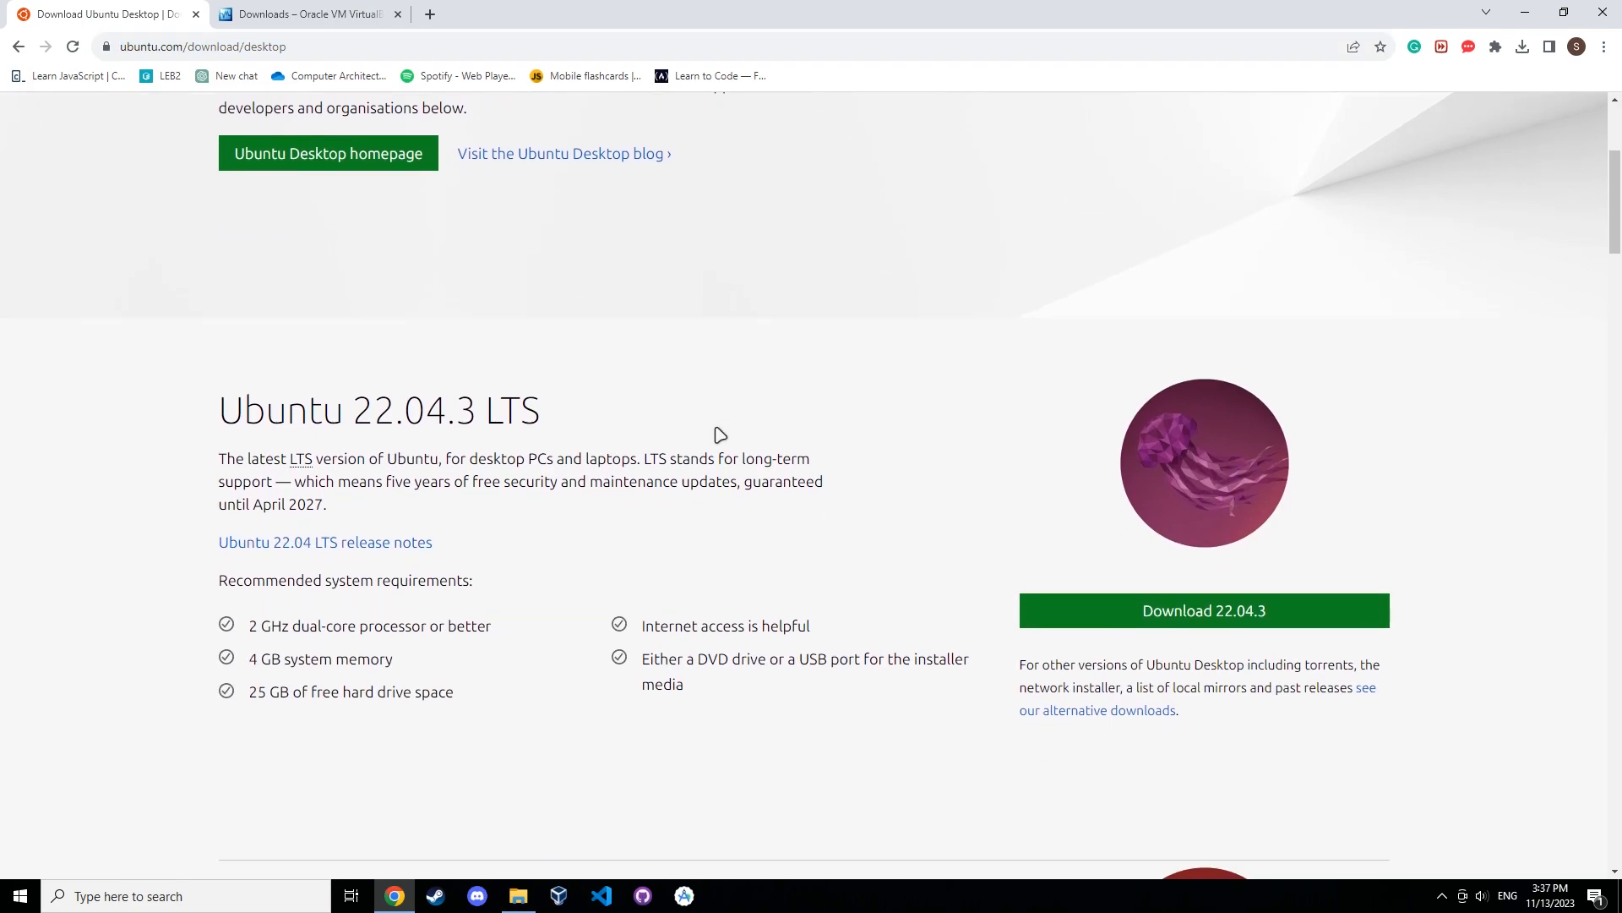
scroll(718, 435, "down", 1)
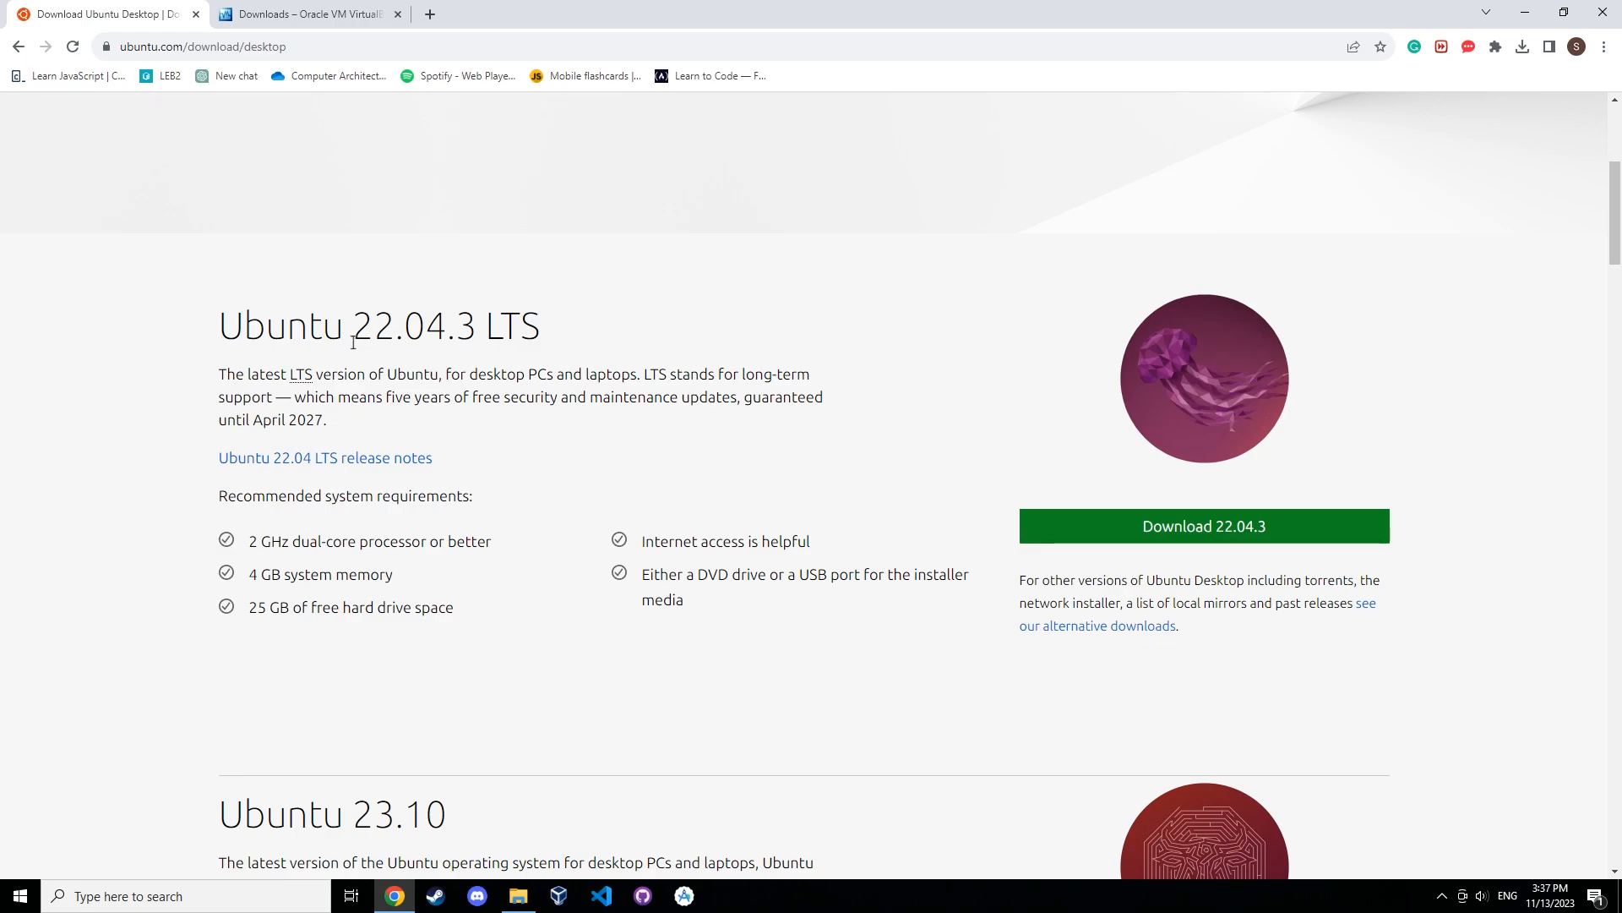
left_click_drag(229, 323, 579, 336)
left_click(580, 337)
scroll(1287, 566, "down", 2)
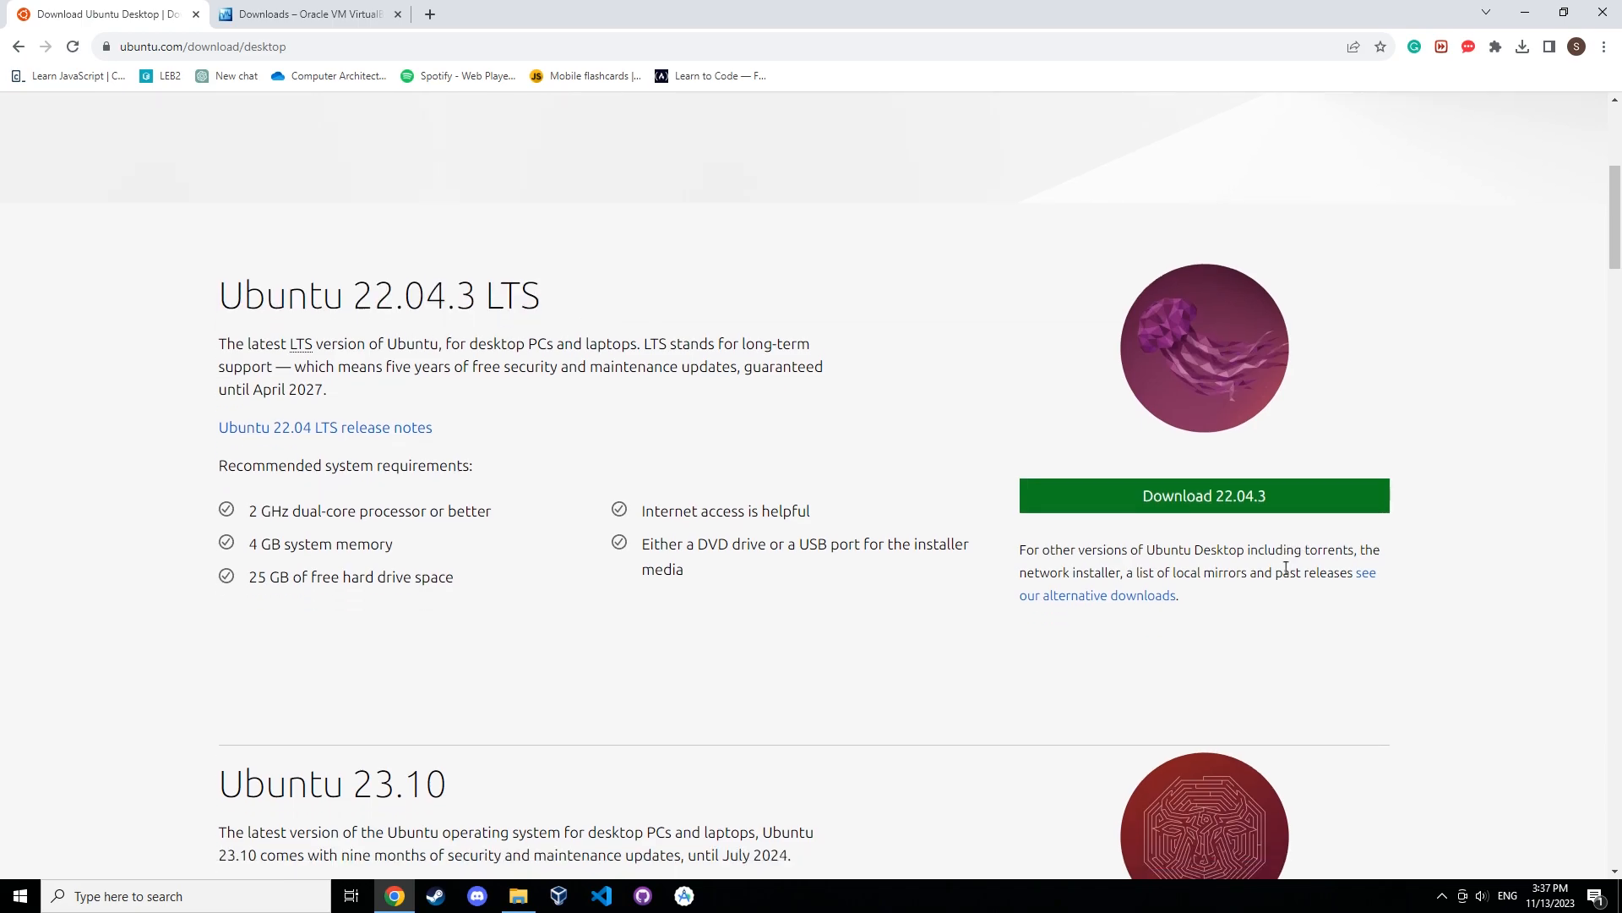
left_click(1150, 366)
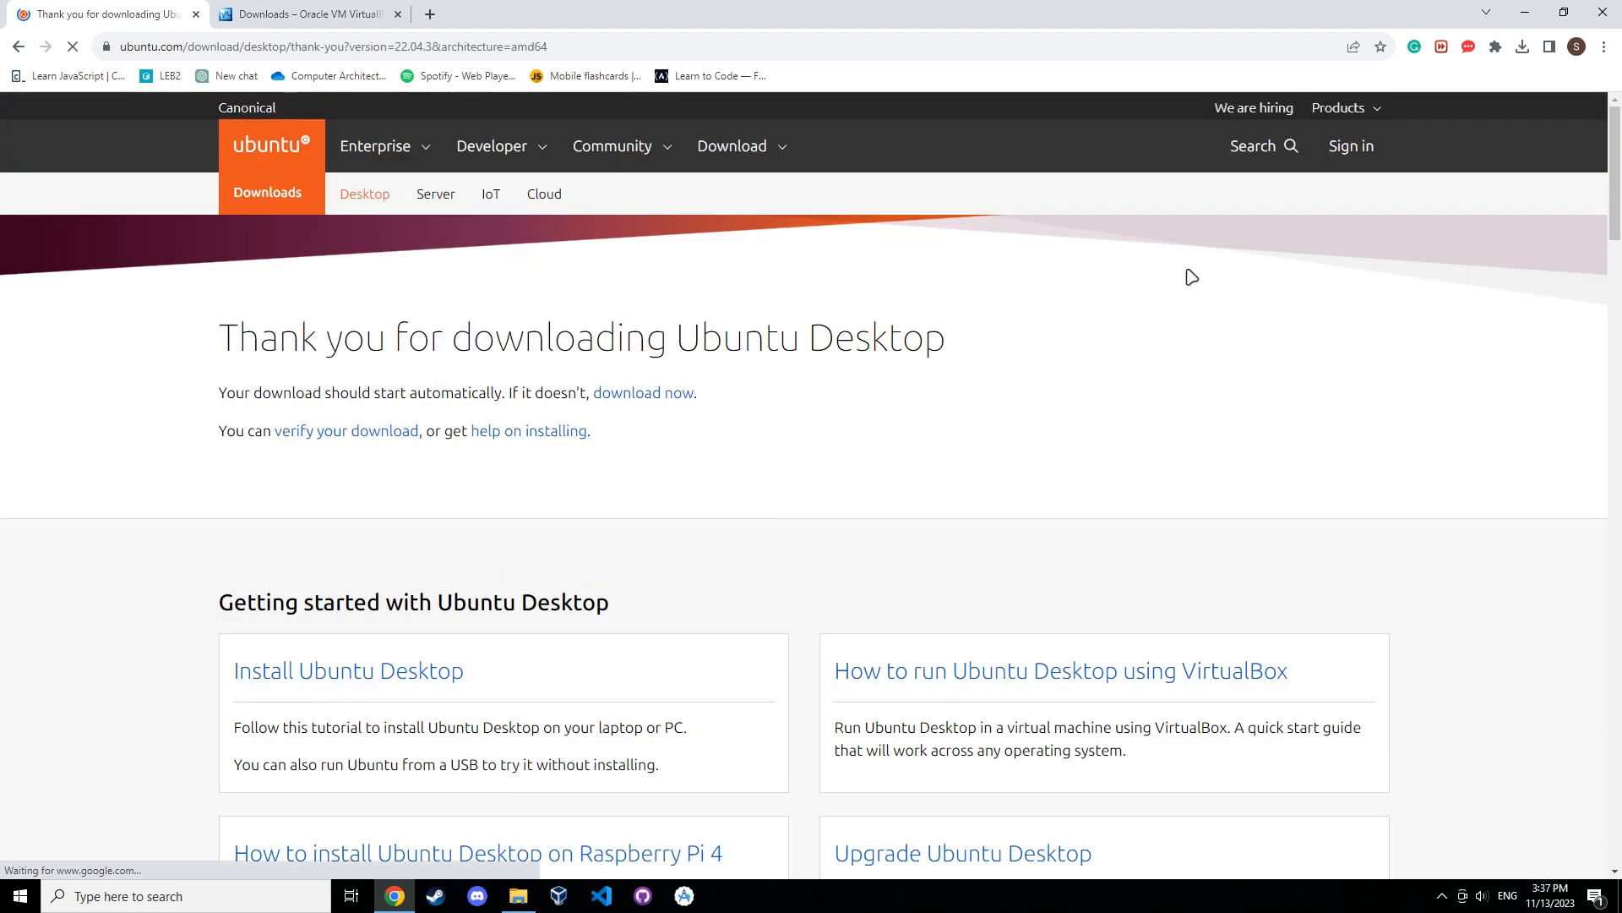
Cancel the newly started Ubuntu ISO download in the browser's download history.
left_click(1522, 48)
left_click(1524, 57)
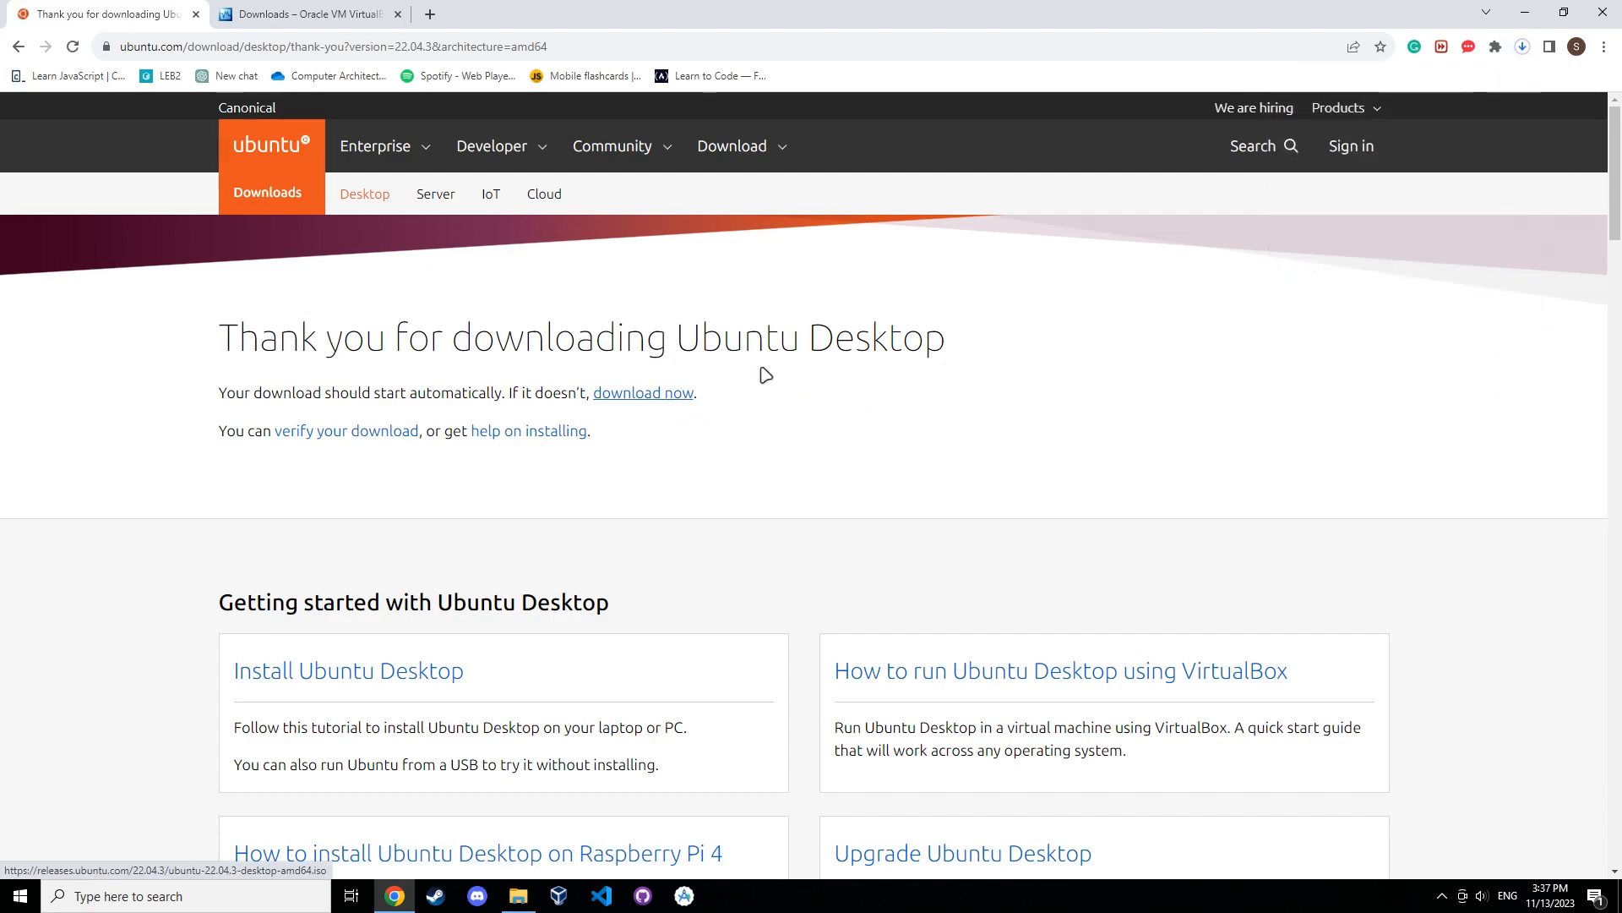
left_click(1523, 52)
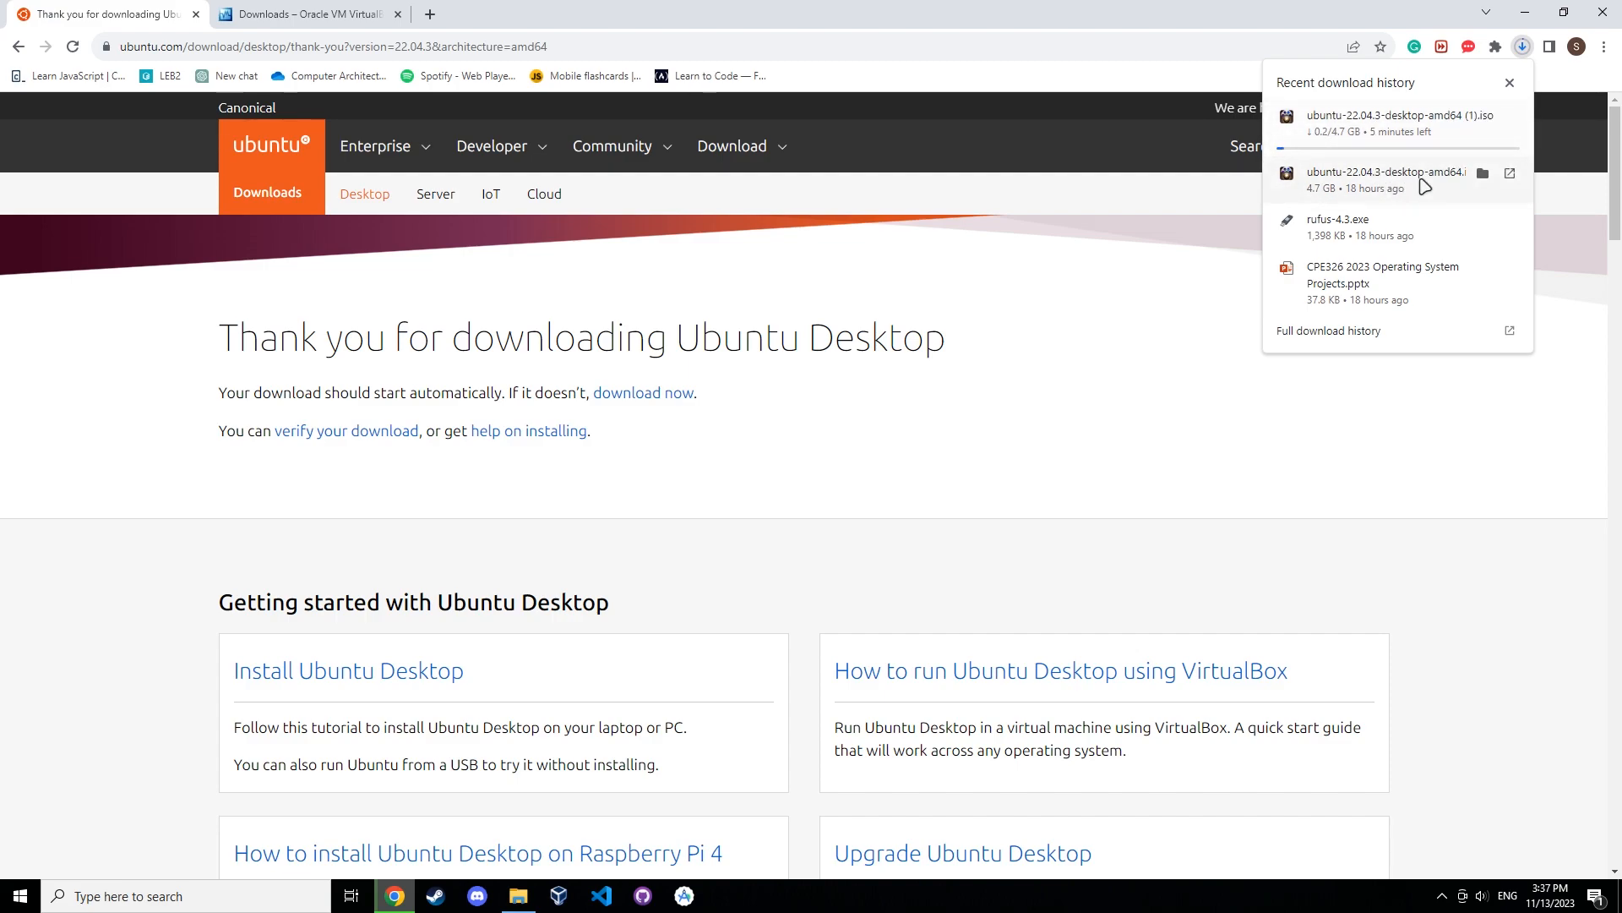
left_click(1511, 123)
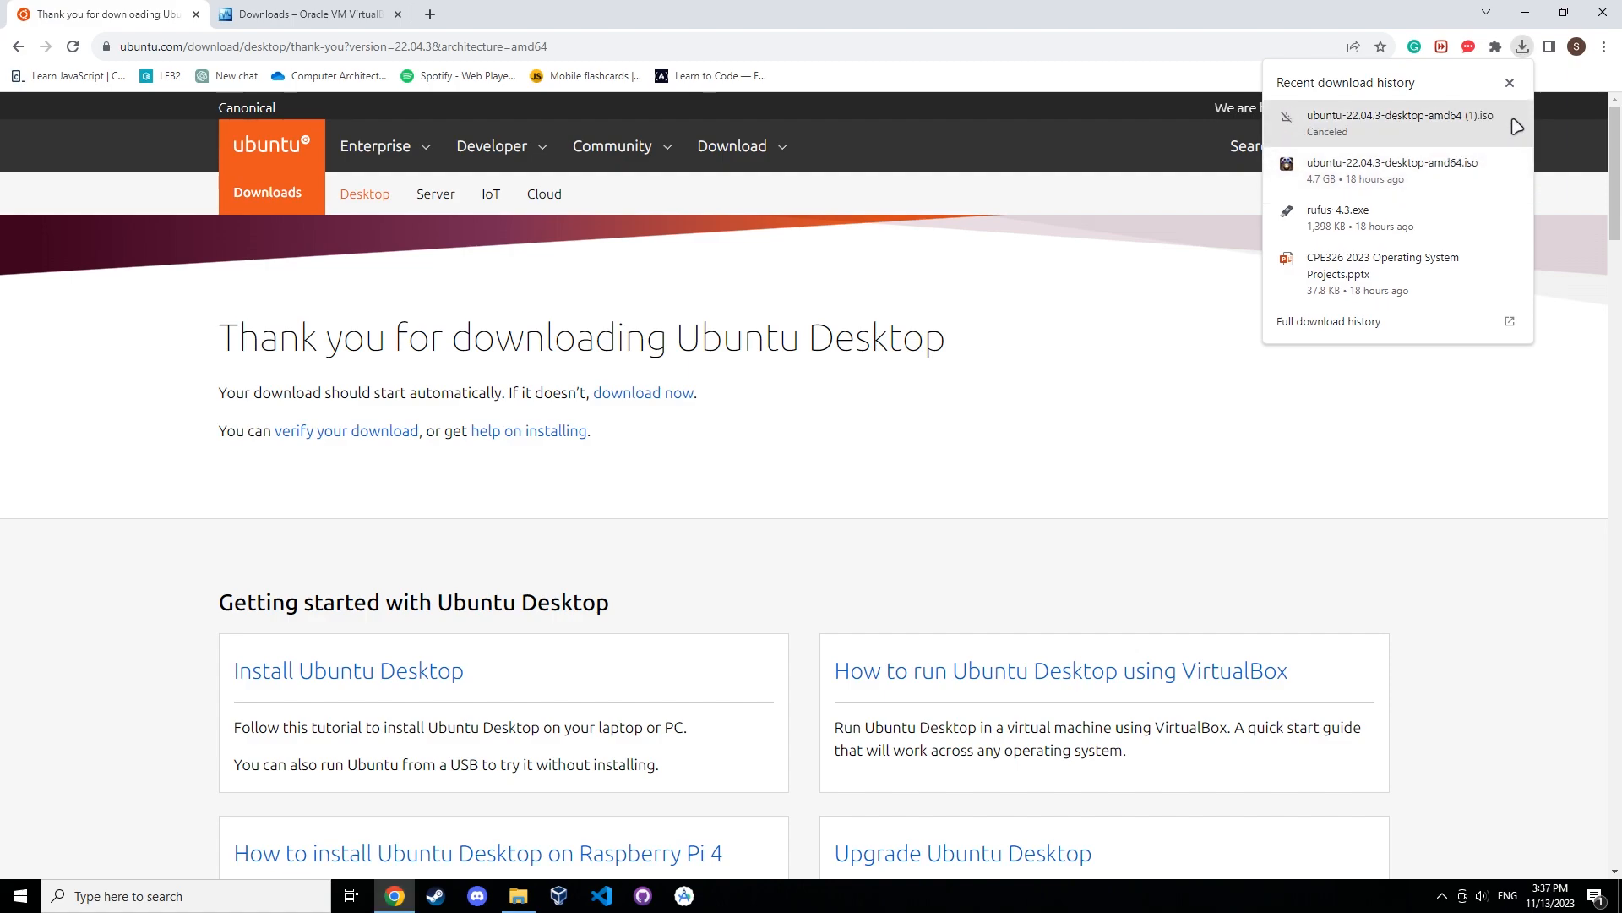
left_click(1522, 46)
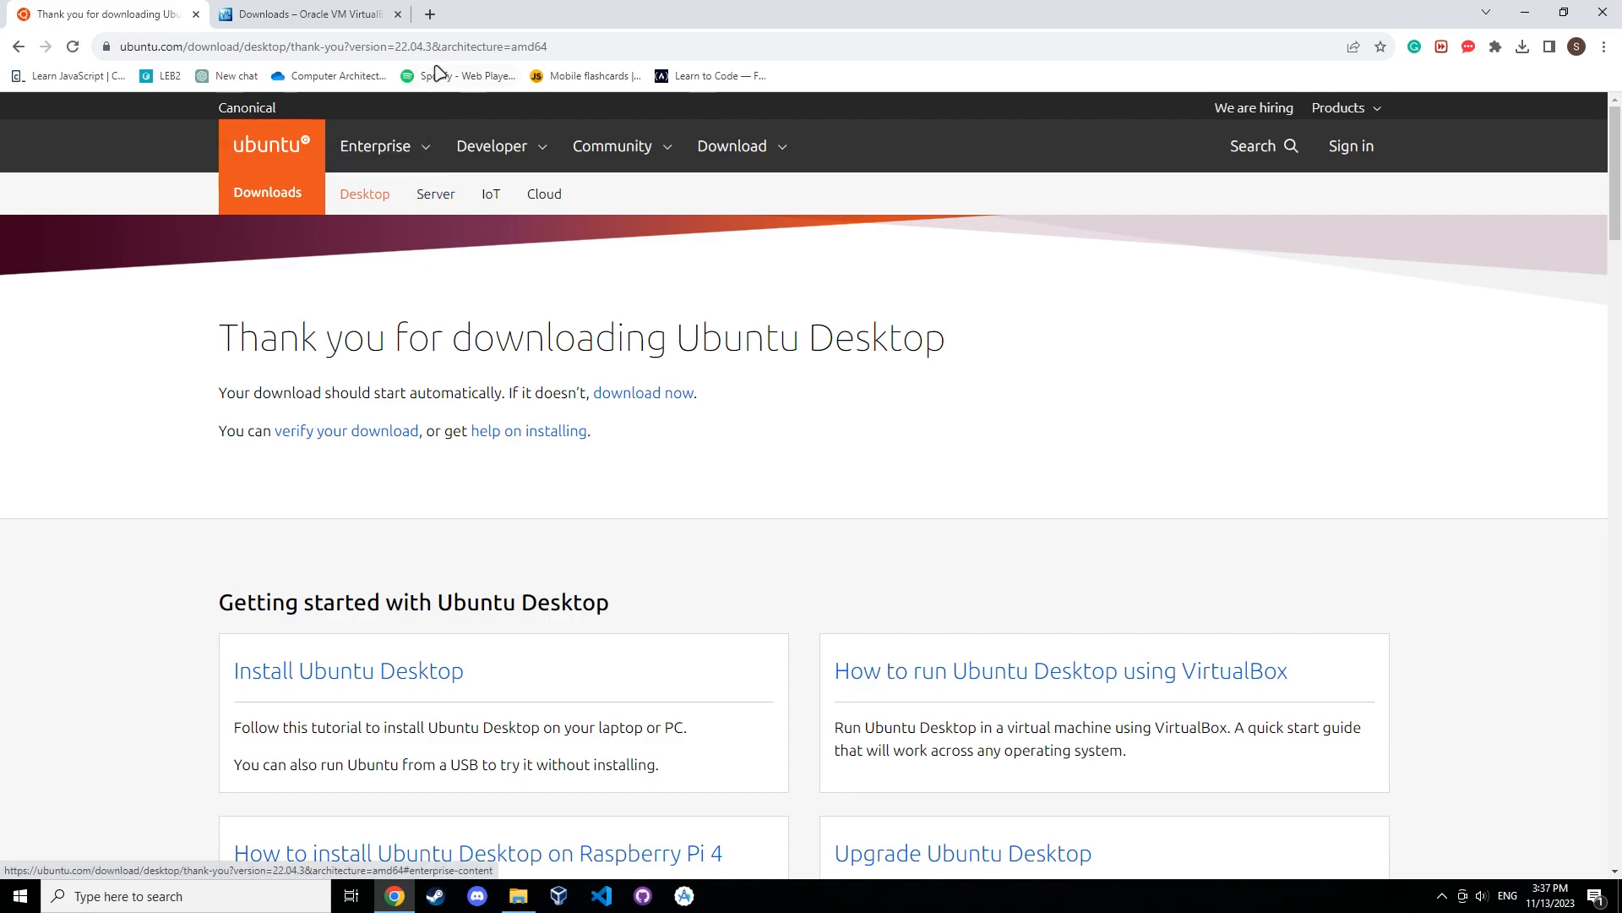
Review the VirtualBox 7.0.12 platform packages on the VirtualBox downloads page.
left_click(273, 10)
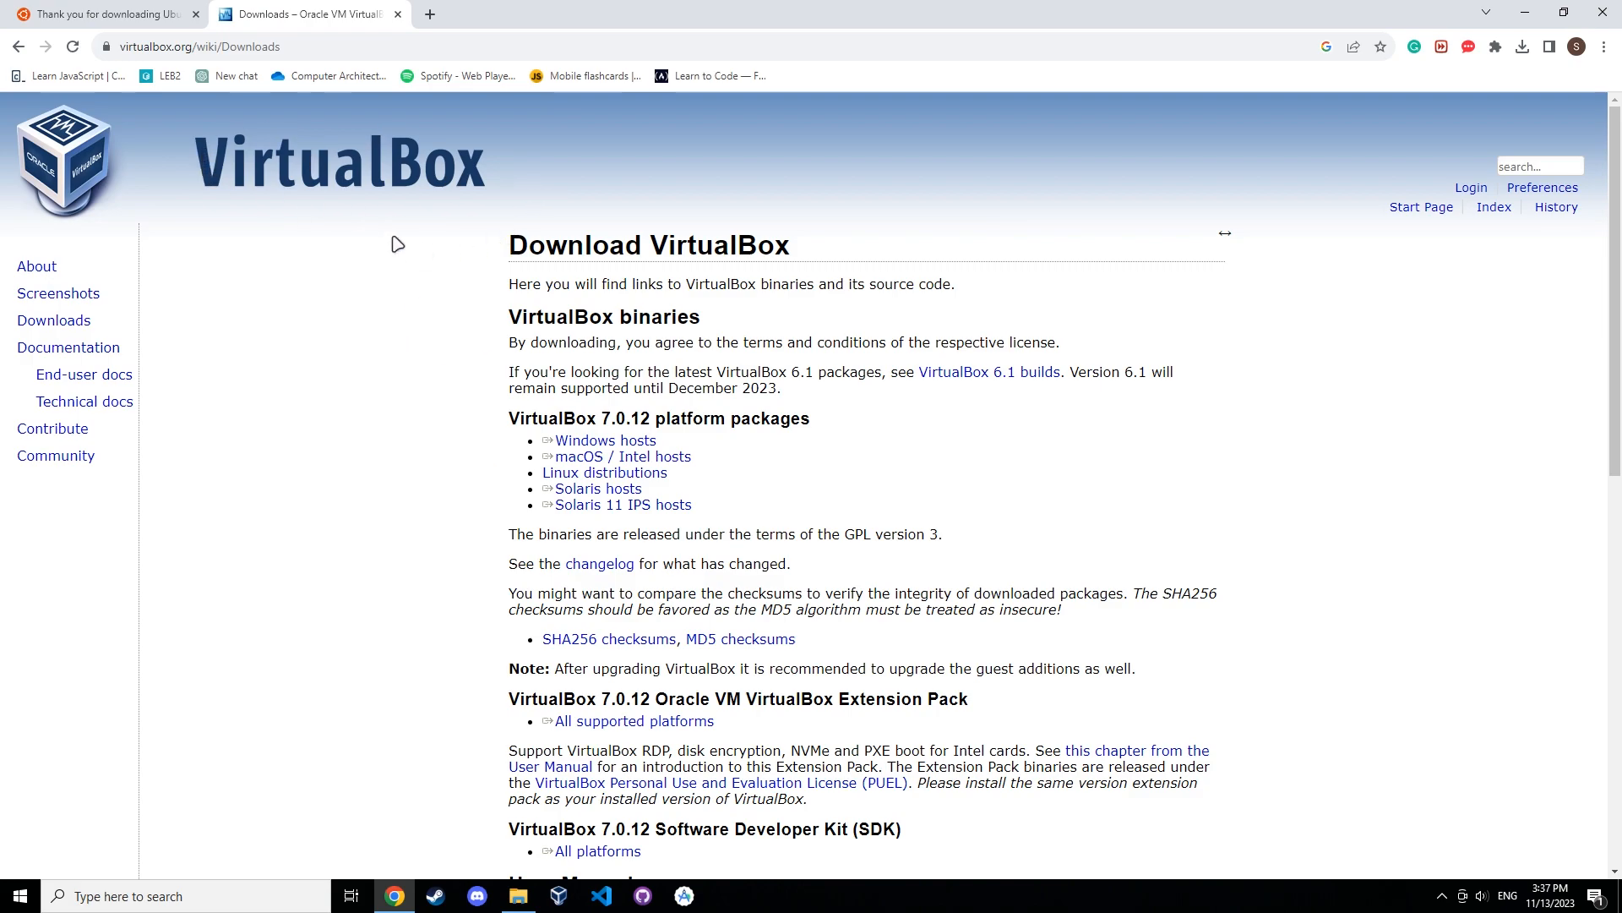
scroll(845, 445, "down", 1)
scroll(845, 445, "up", 1)
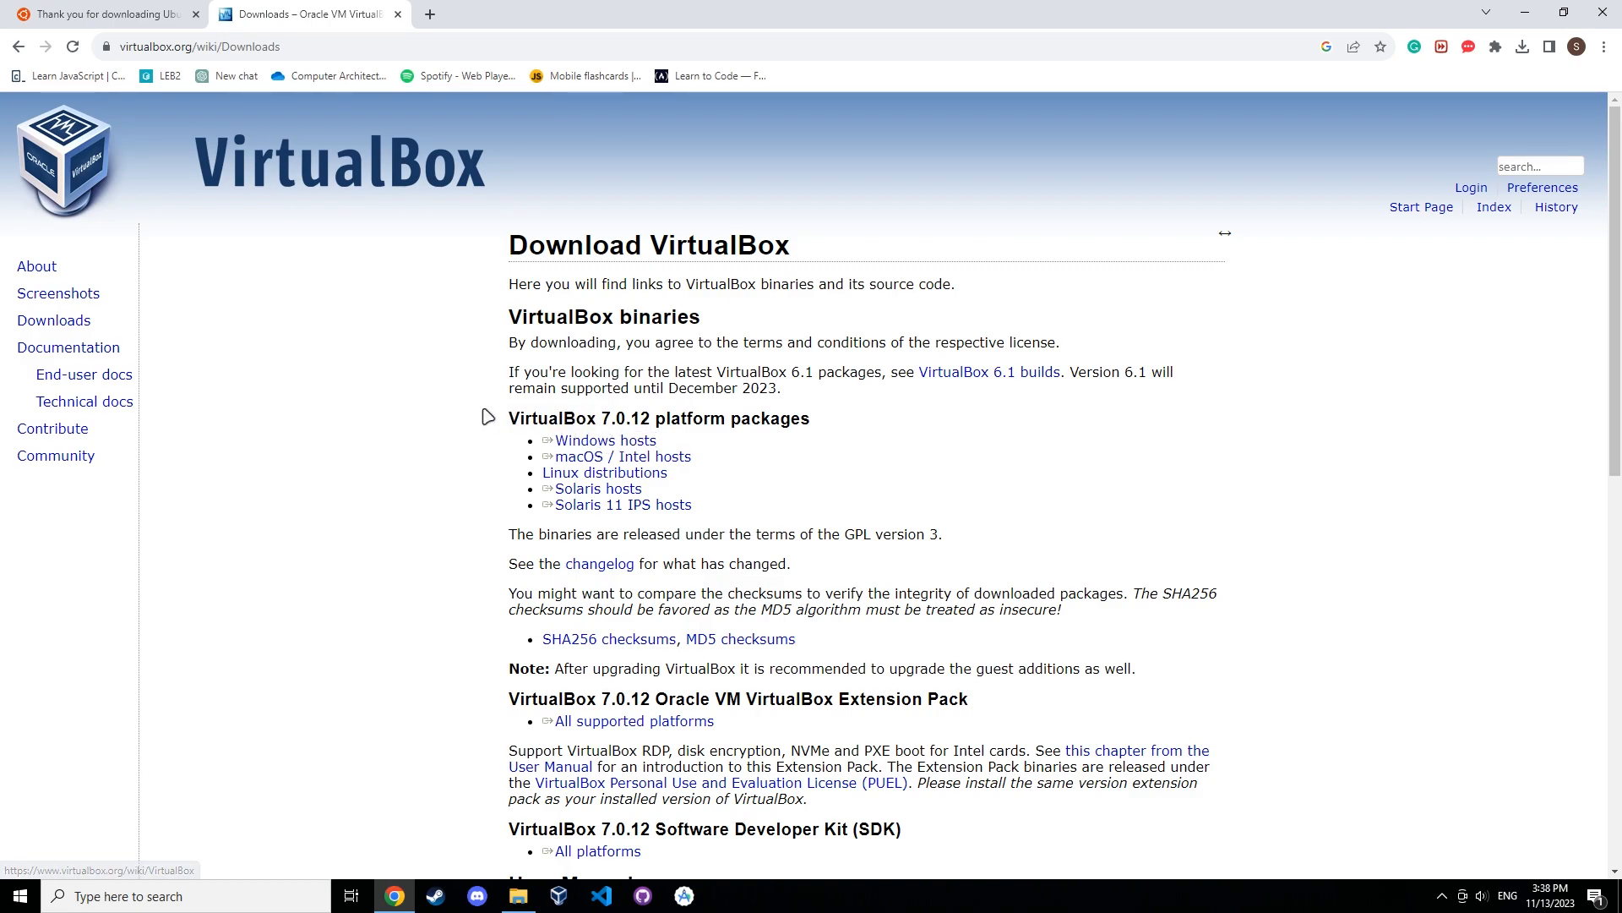
left_click_drag(657, 420, 820, 429)
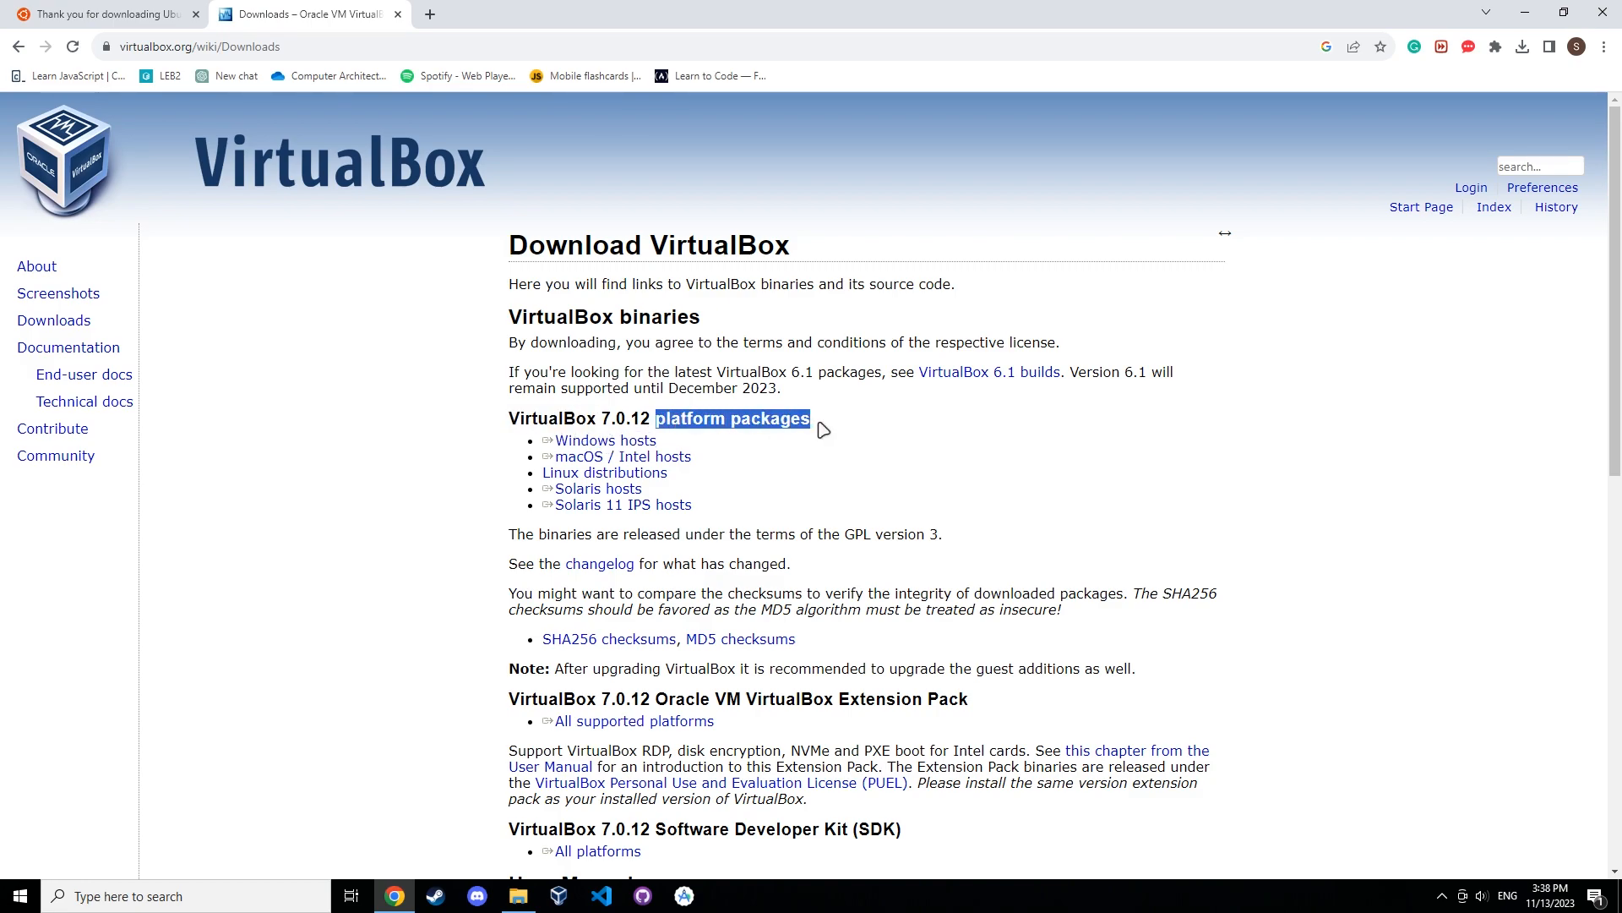
left_click(716, 484)
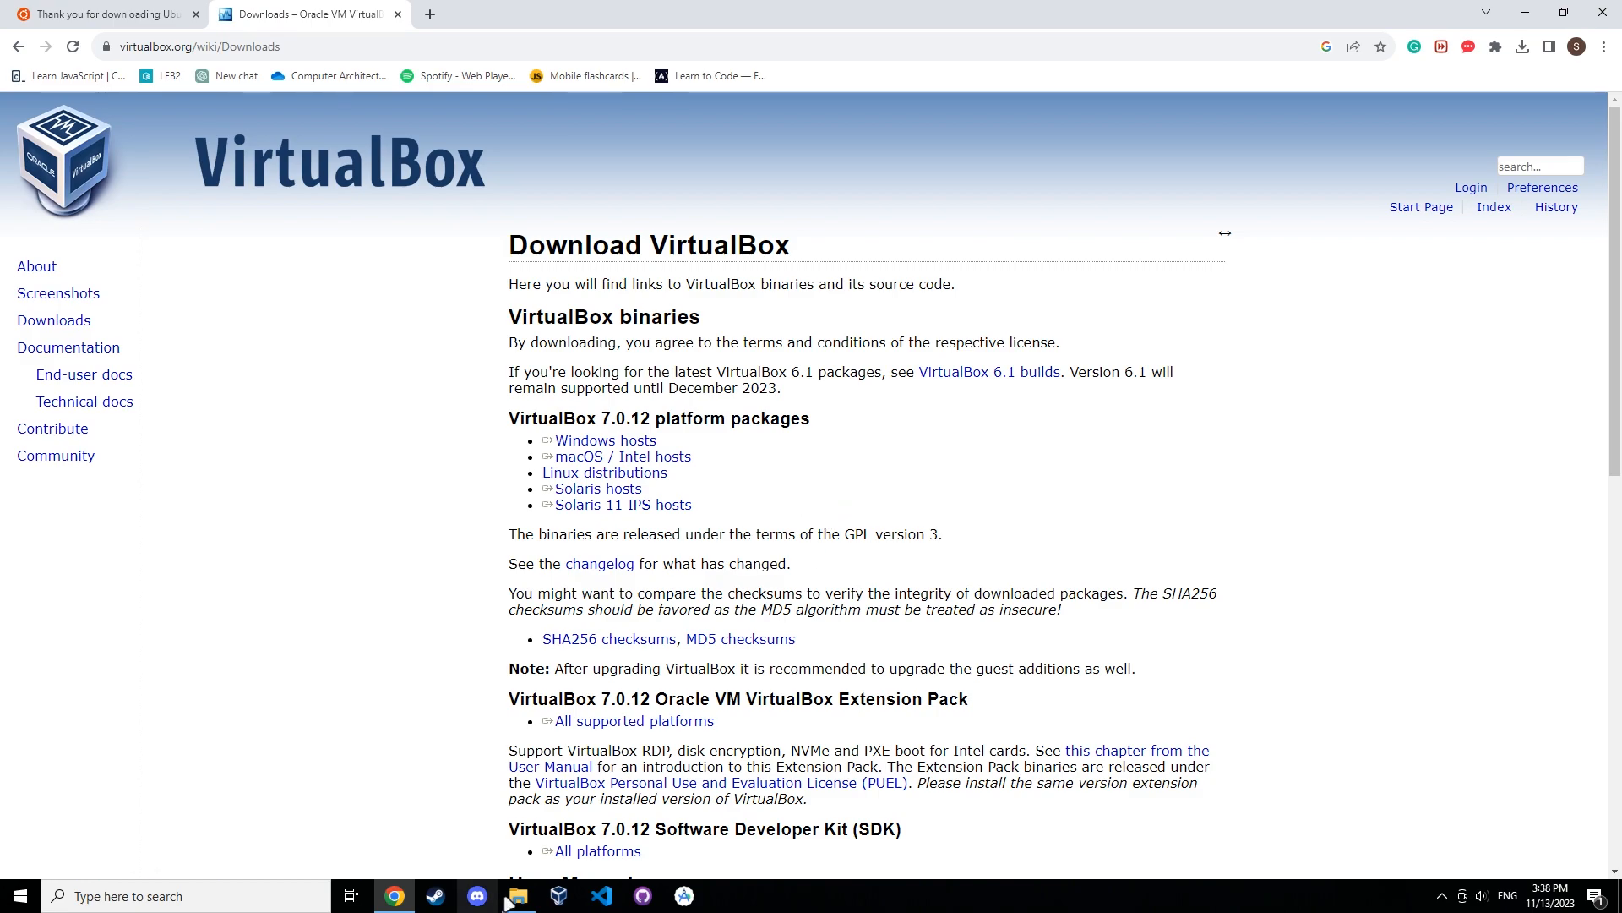
Open VirtualBox and start creating a new virtual machine named Ubuntu.
left_click(569, 904)
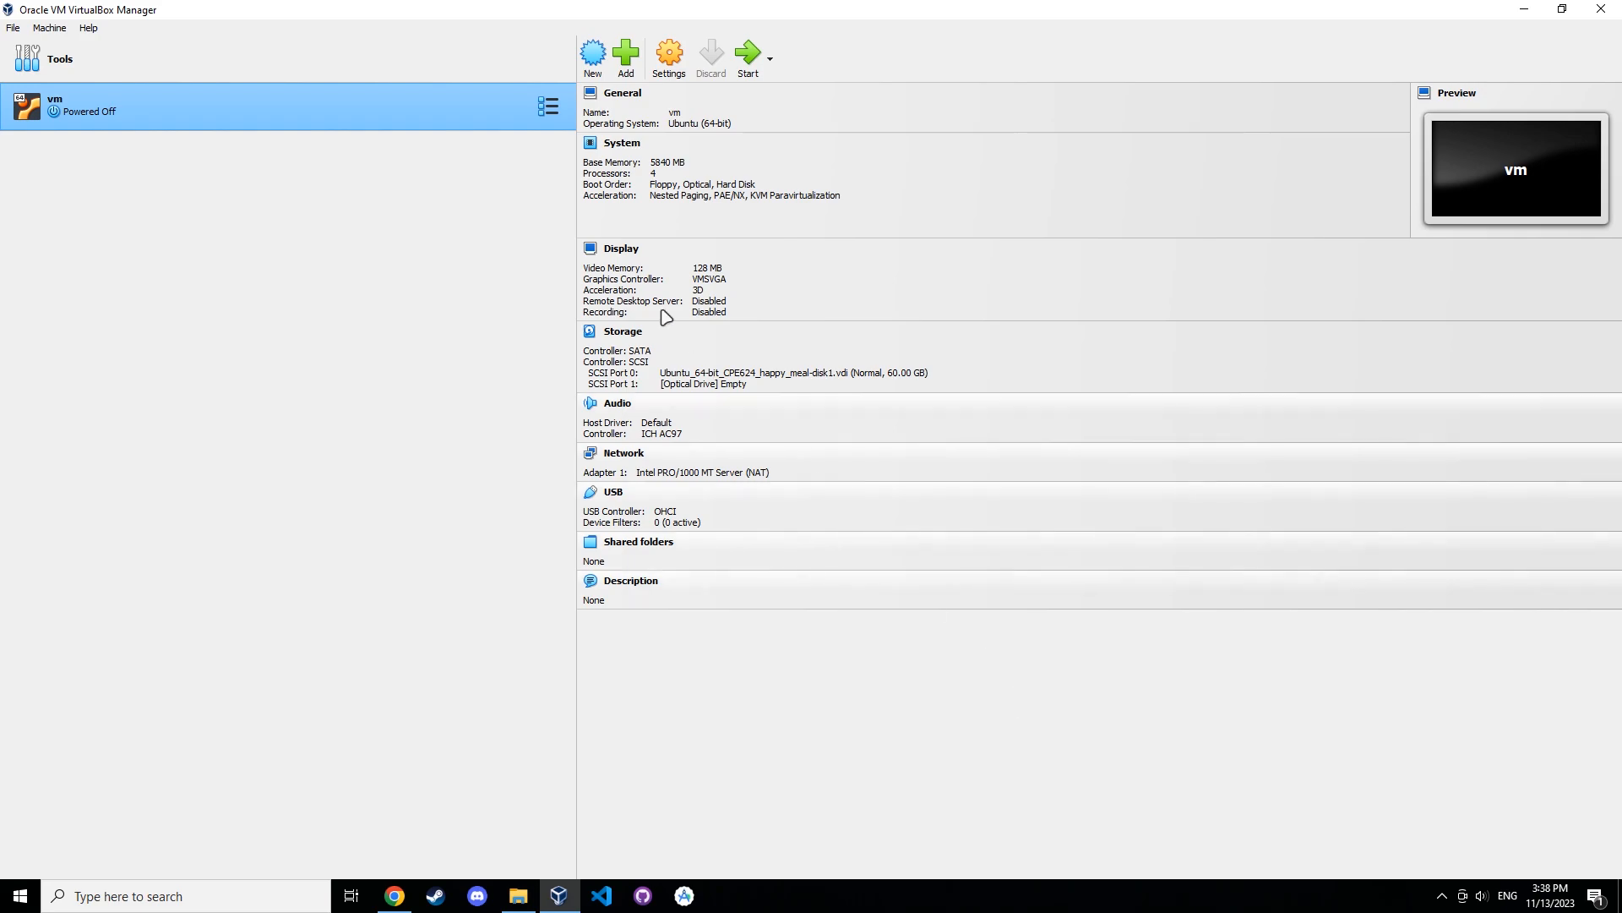
left_click(595, 71)
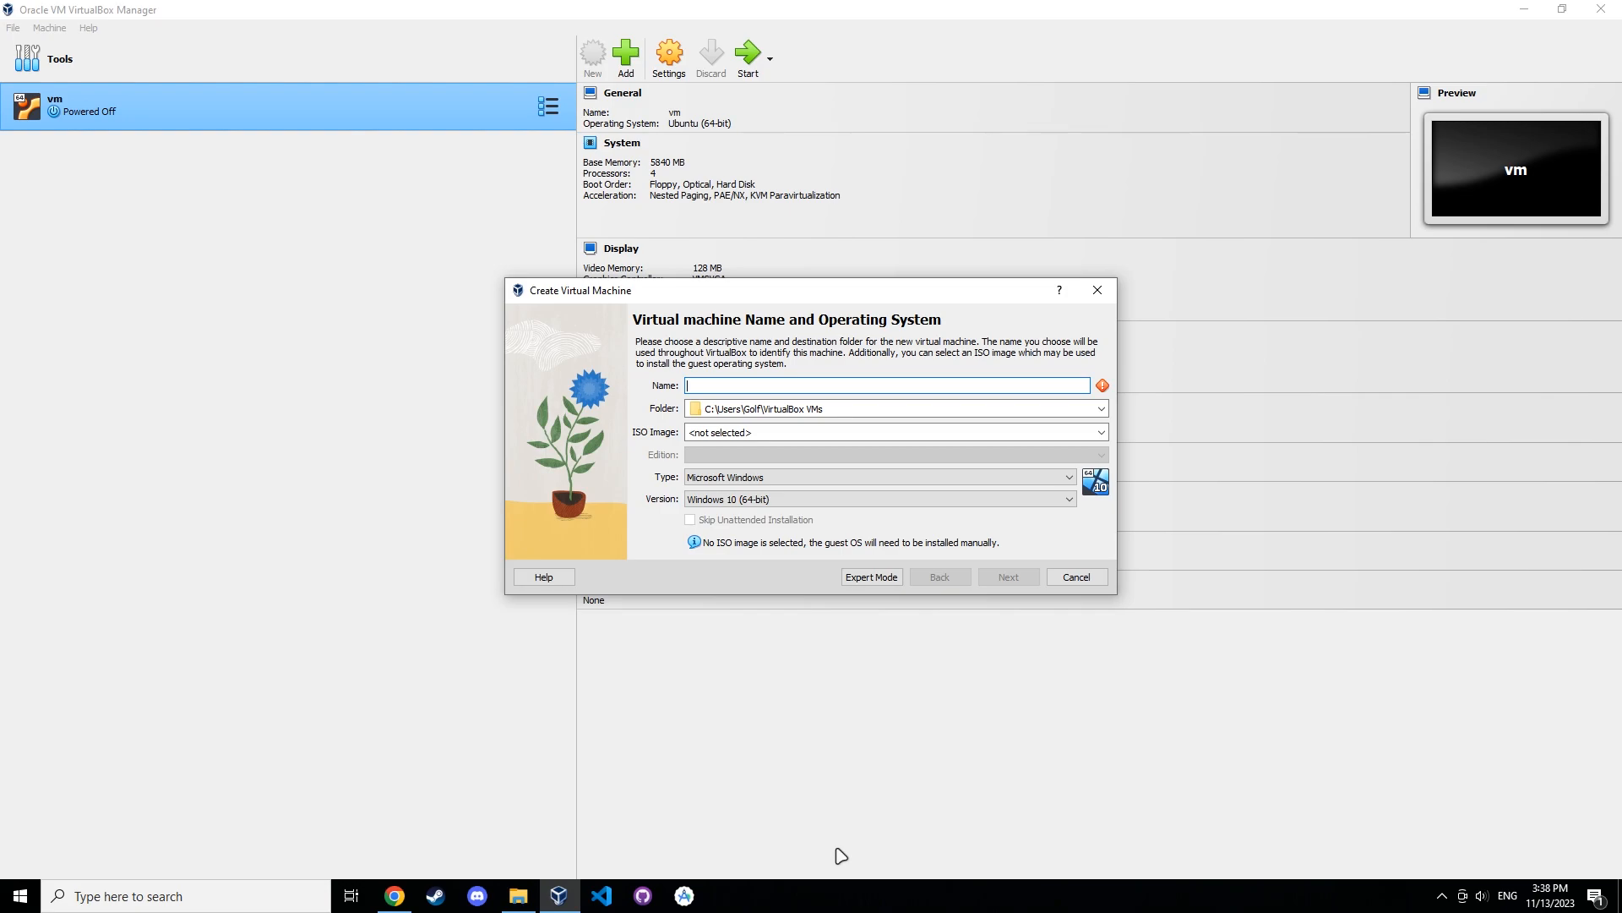
type("Ubuntu")
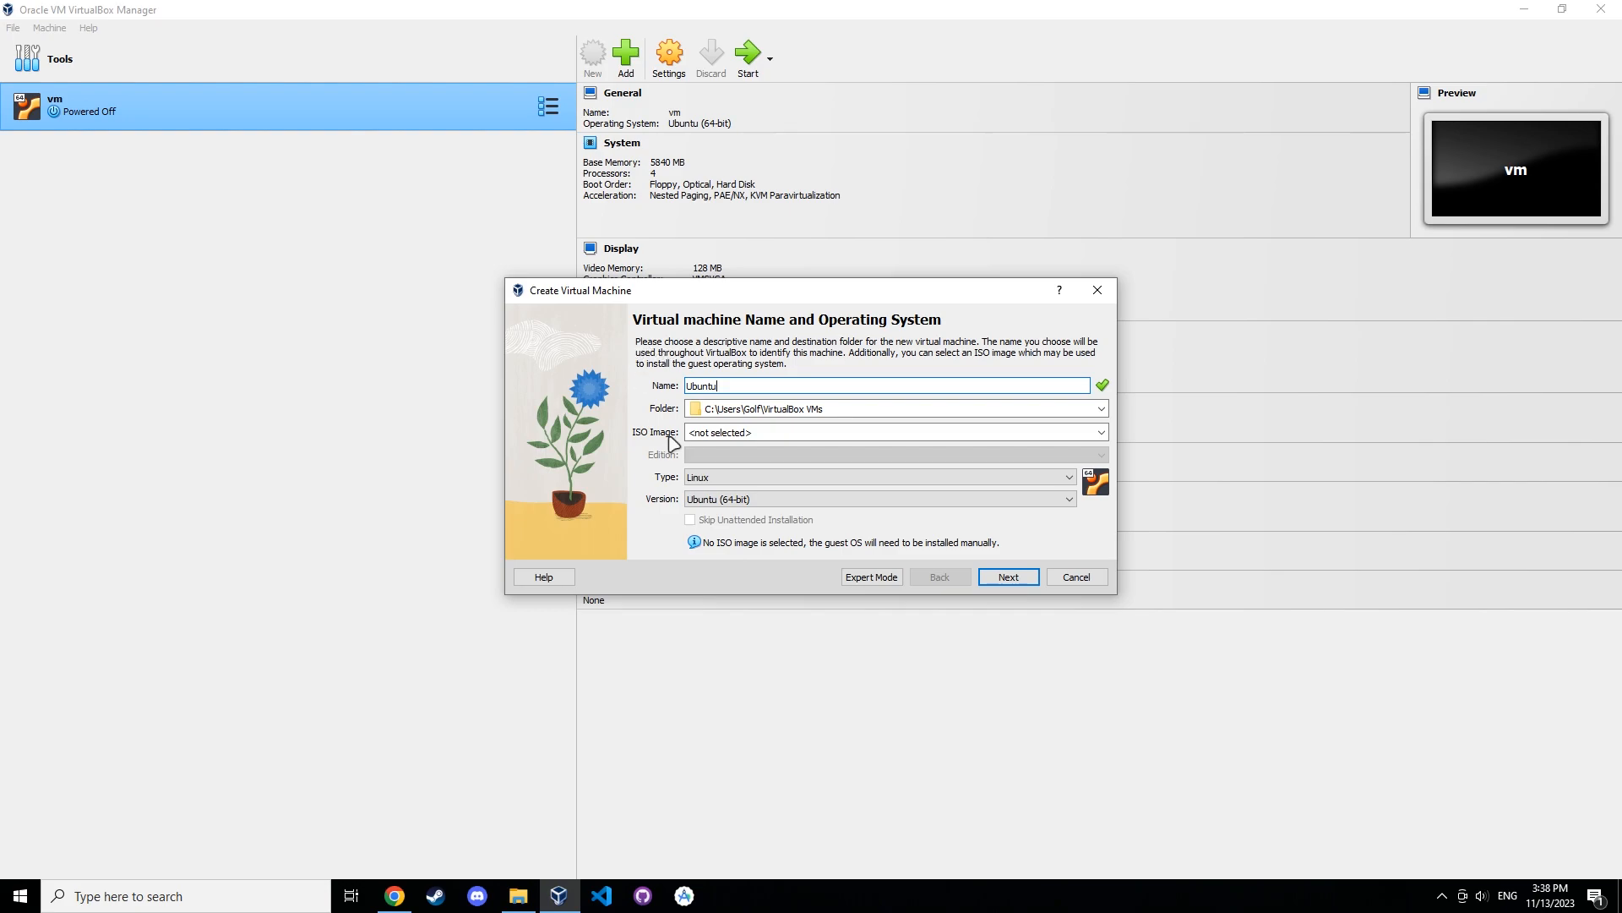
Choose ubuntu-22.04.3-desktop-amd64.iso from Downloads as the VM's ISO image and continue.
left_click(712, 434)
left_click(1101, 432)
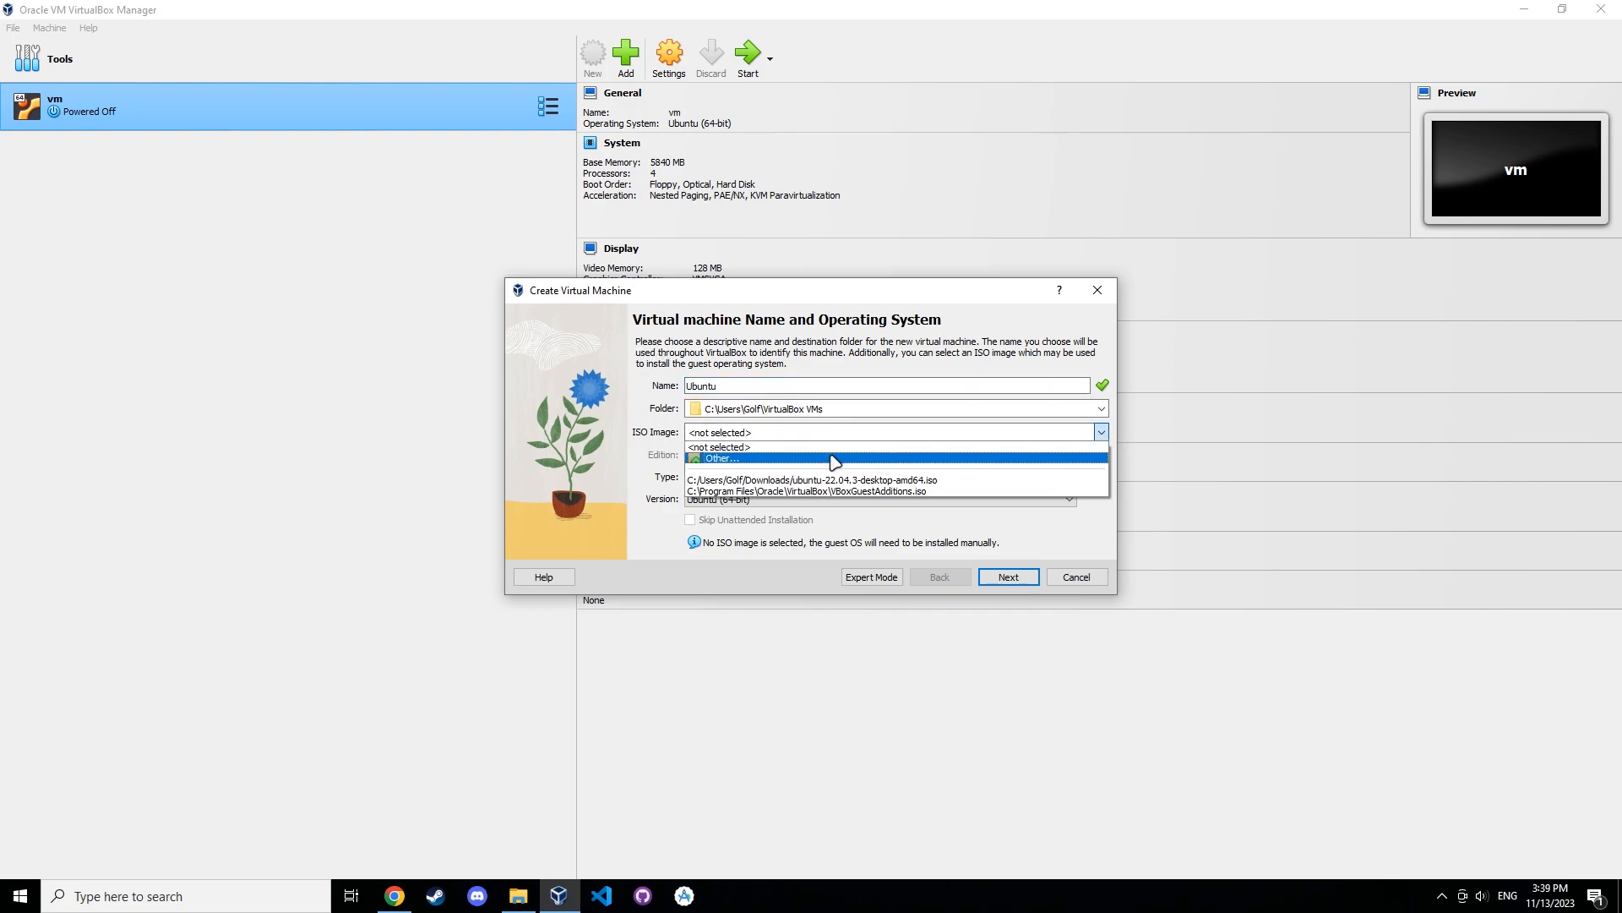
left_click(827, 458)
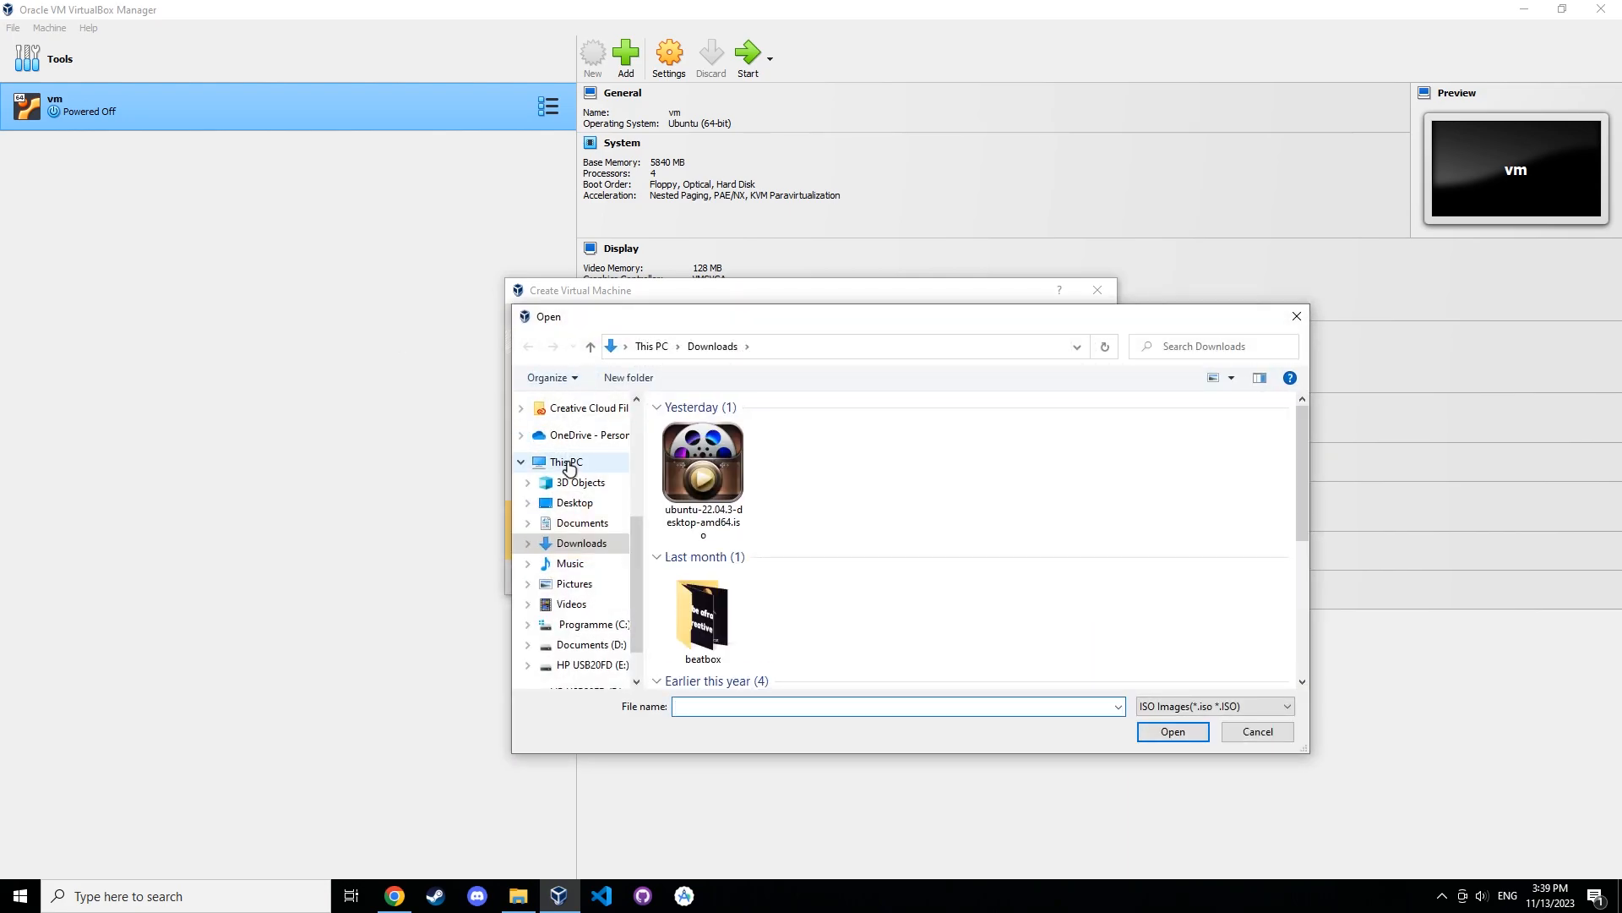
double_click(710, 467)
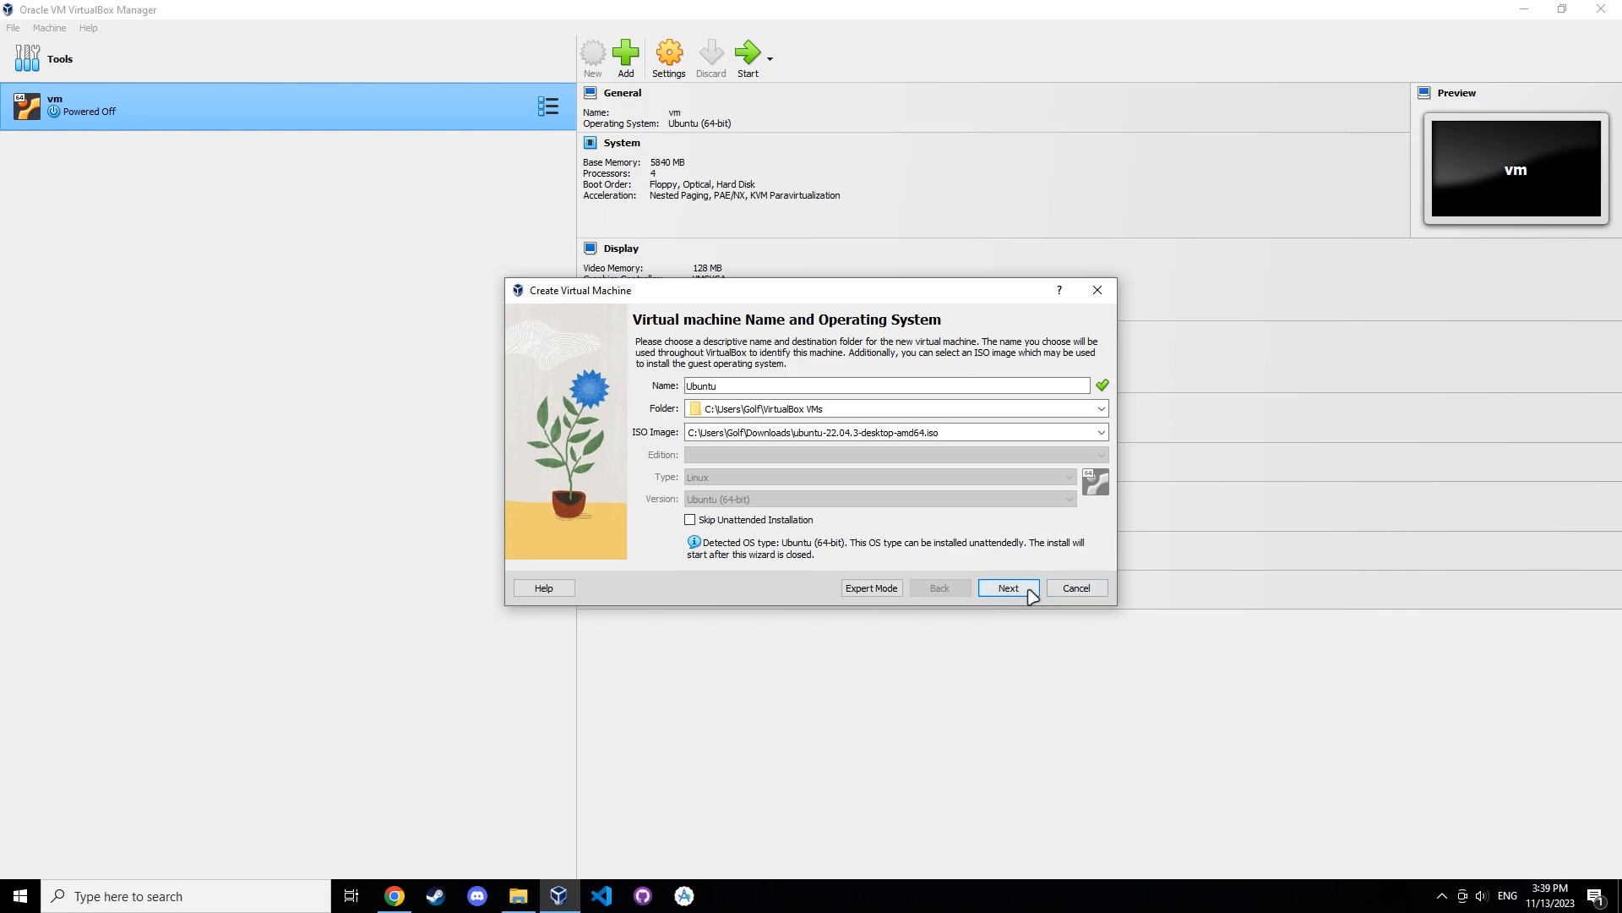
left_click(1023, 587)
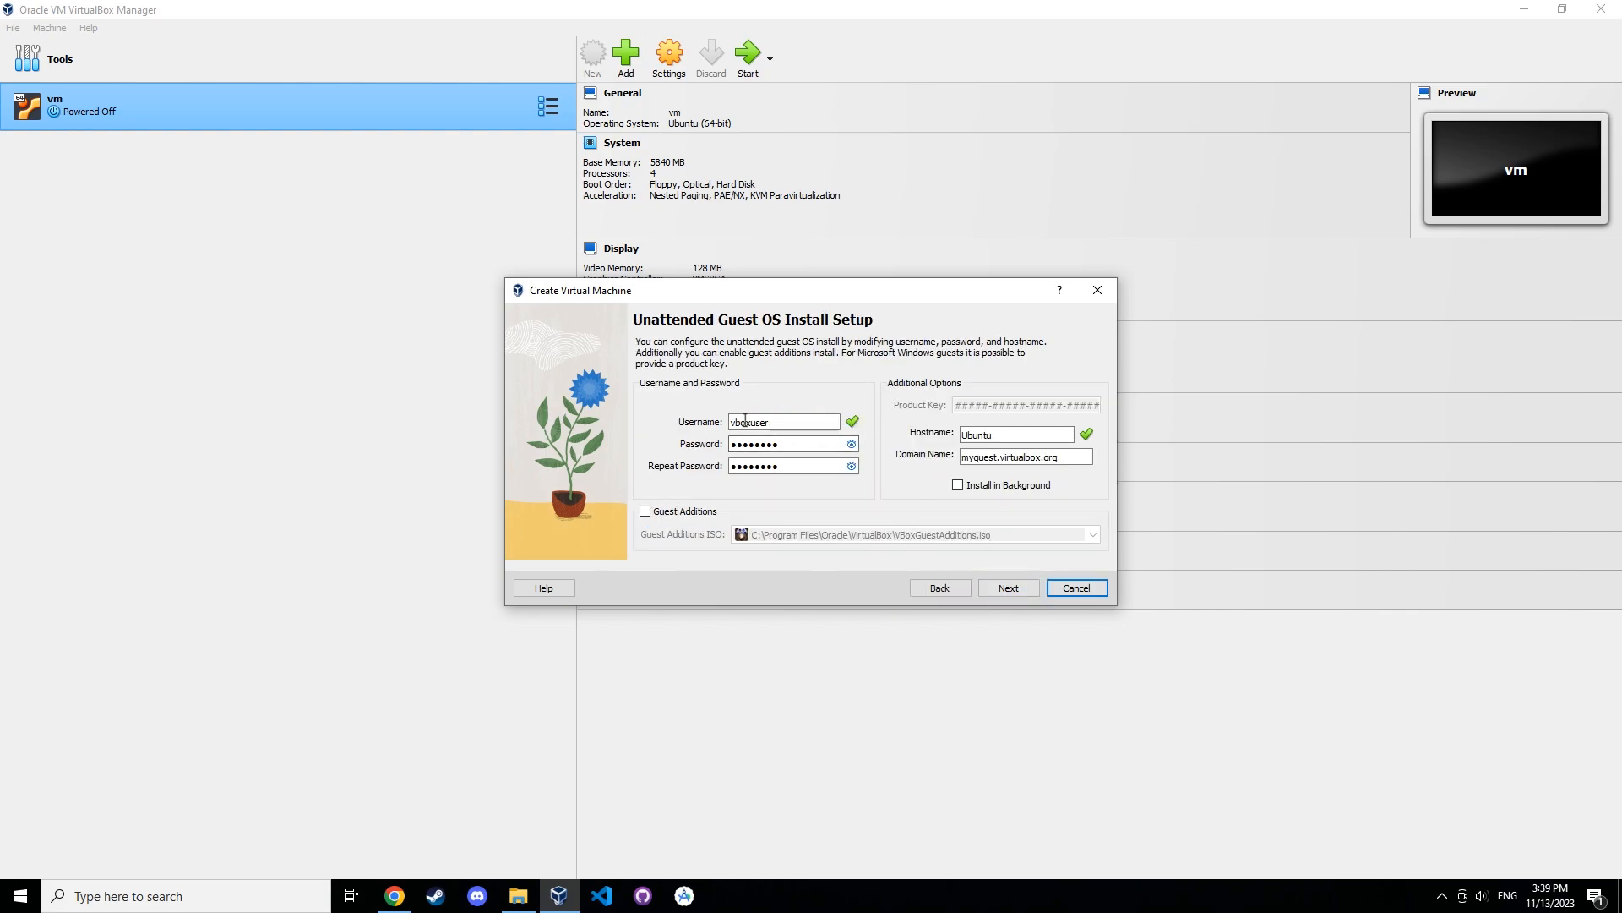
Set the unattended install username to admin, enter and repeat the account password, and continue.
key("Tab")
type("admin")
key("Tab")
left_click(851, 444)
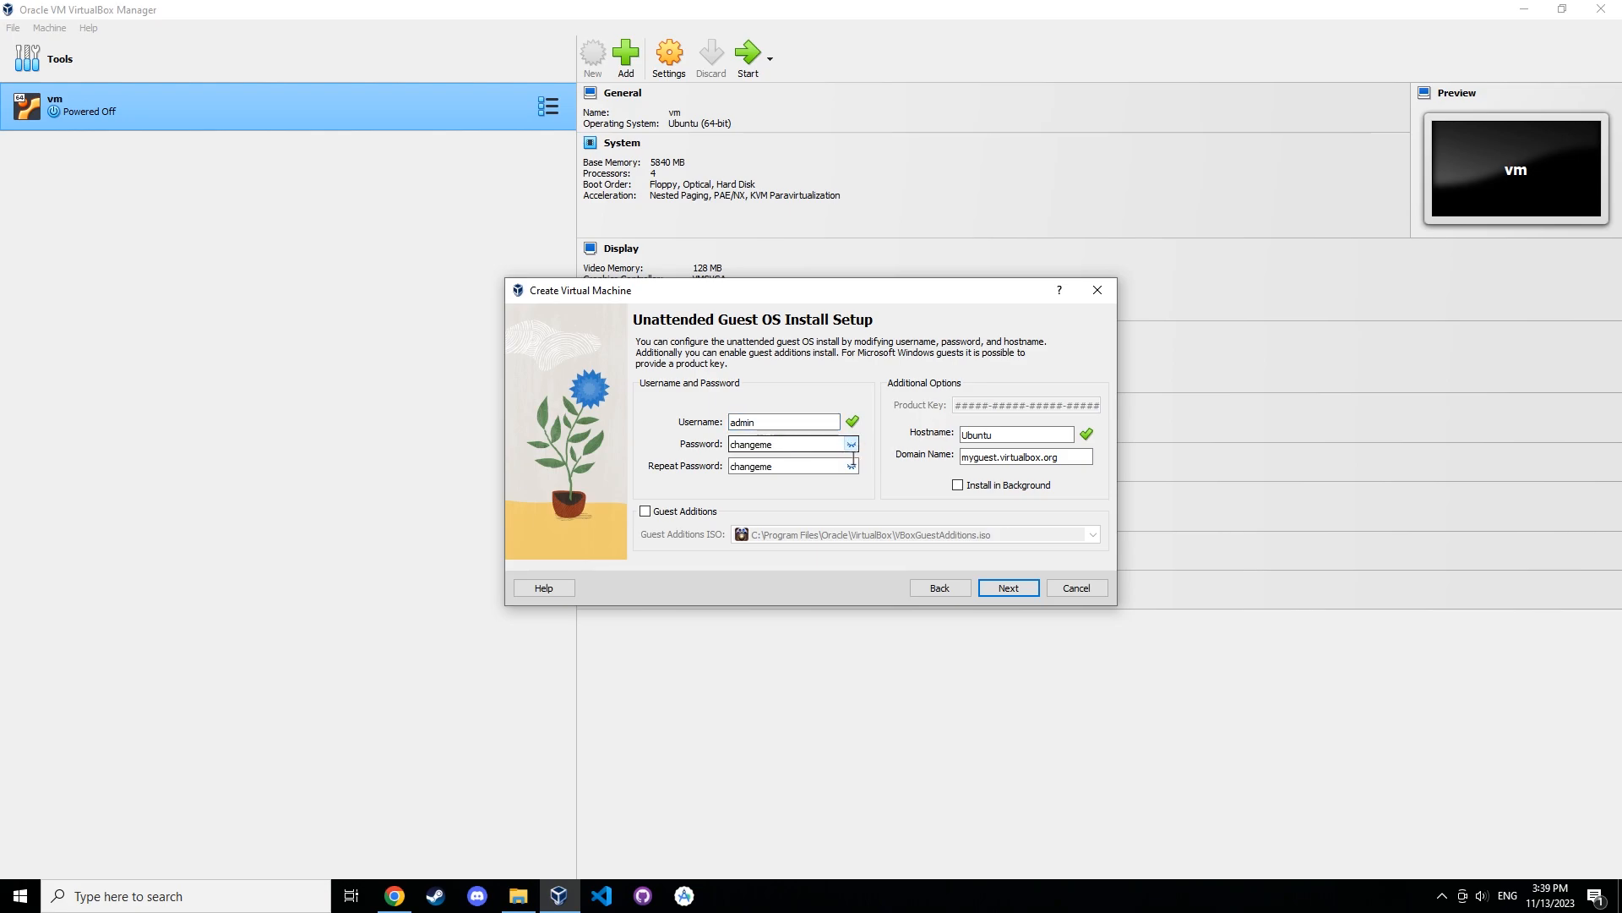
type("123456")
key("Tab")
type("123456")
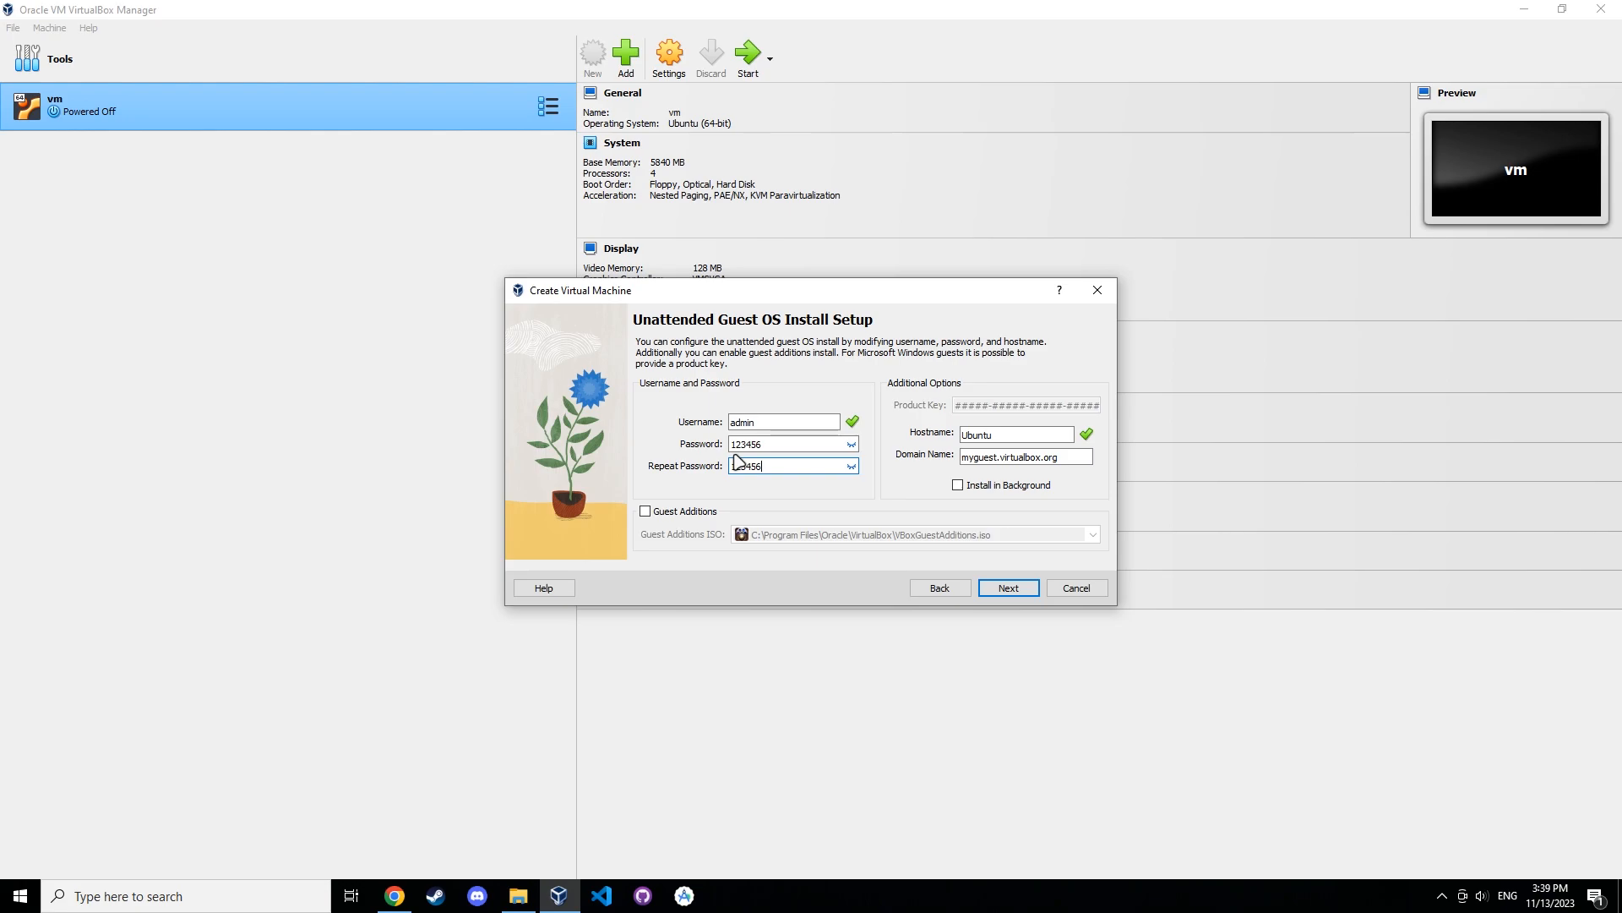
left_click(1032, 589)
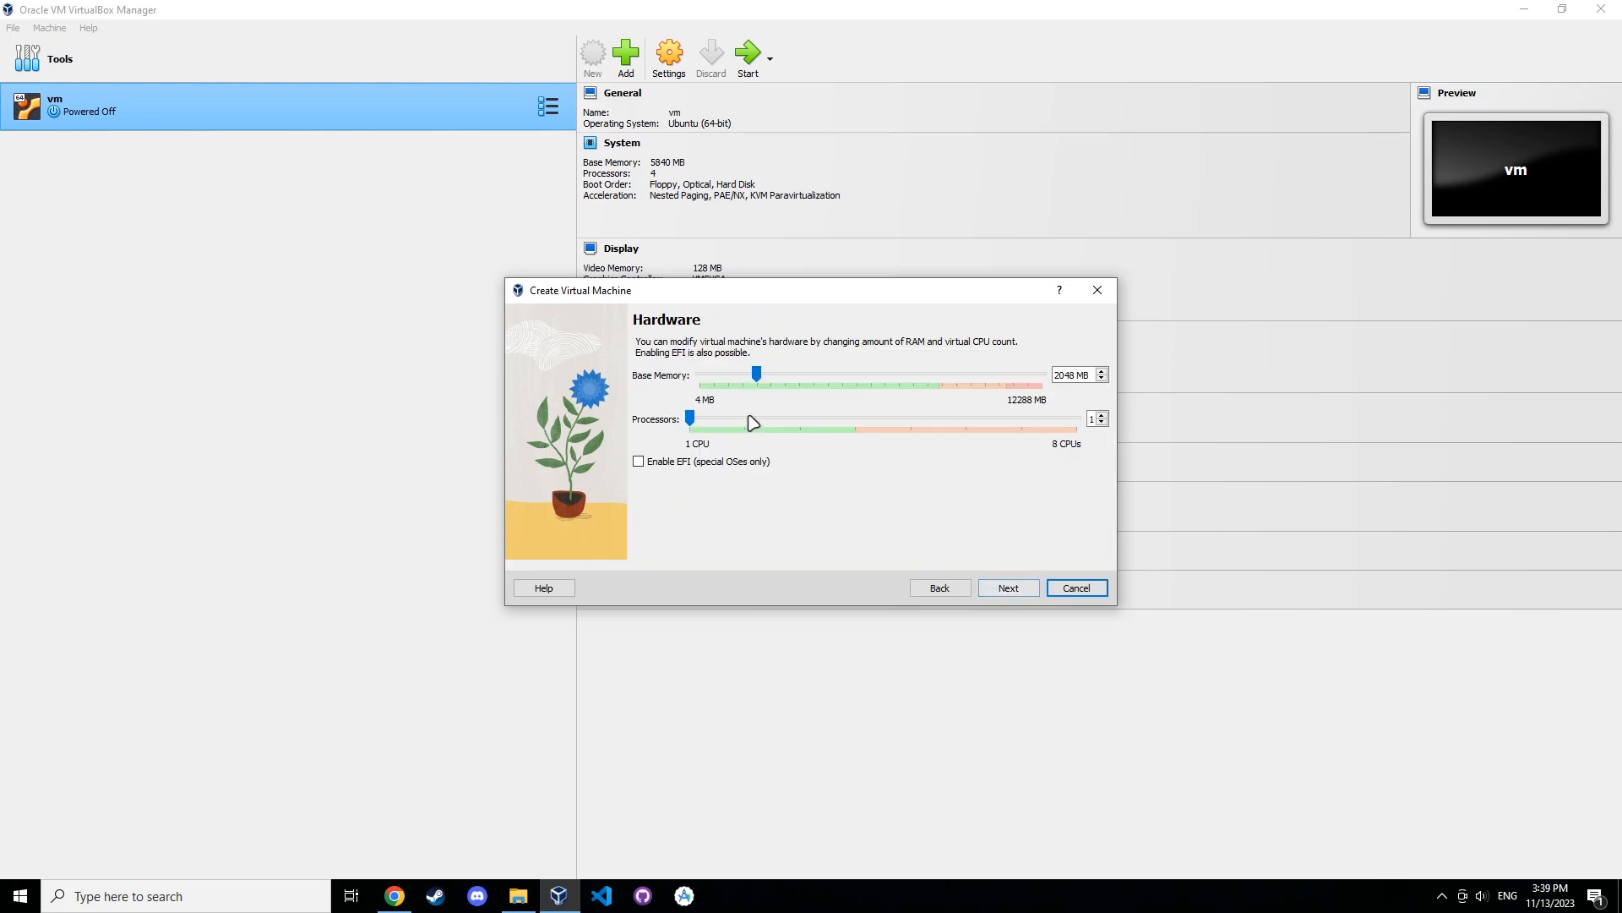
Keep the default hardware and disk settings and finish creating the Ubuntu virtual machine.
left_click(1009, 592)
left_click(1009, 592)
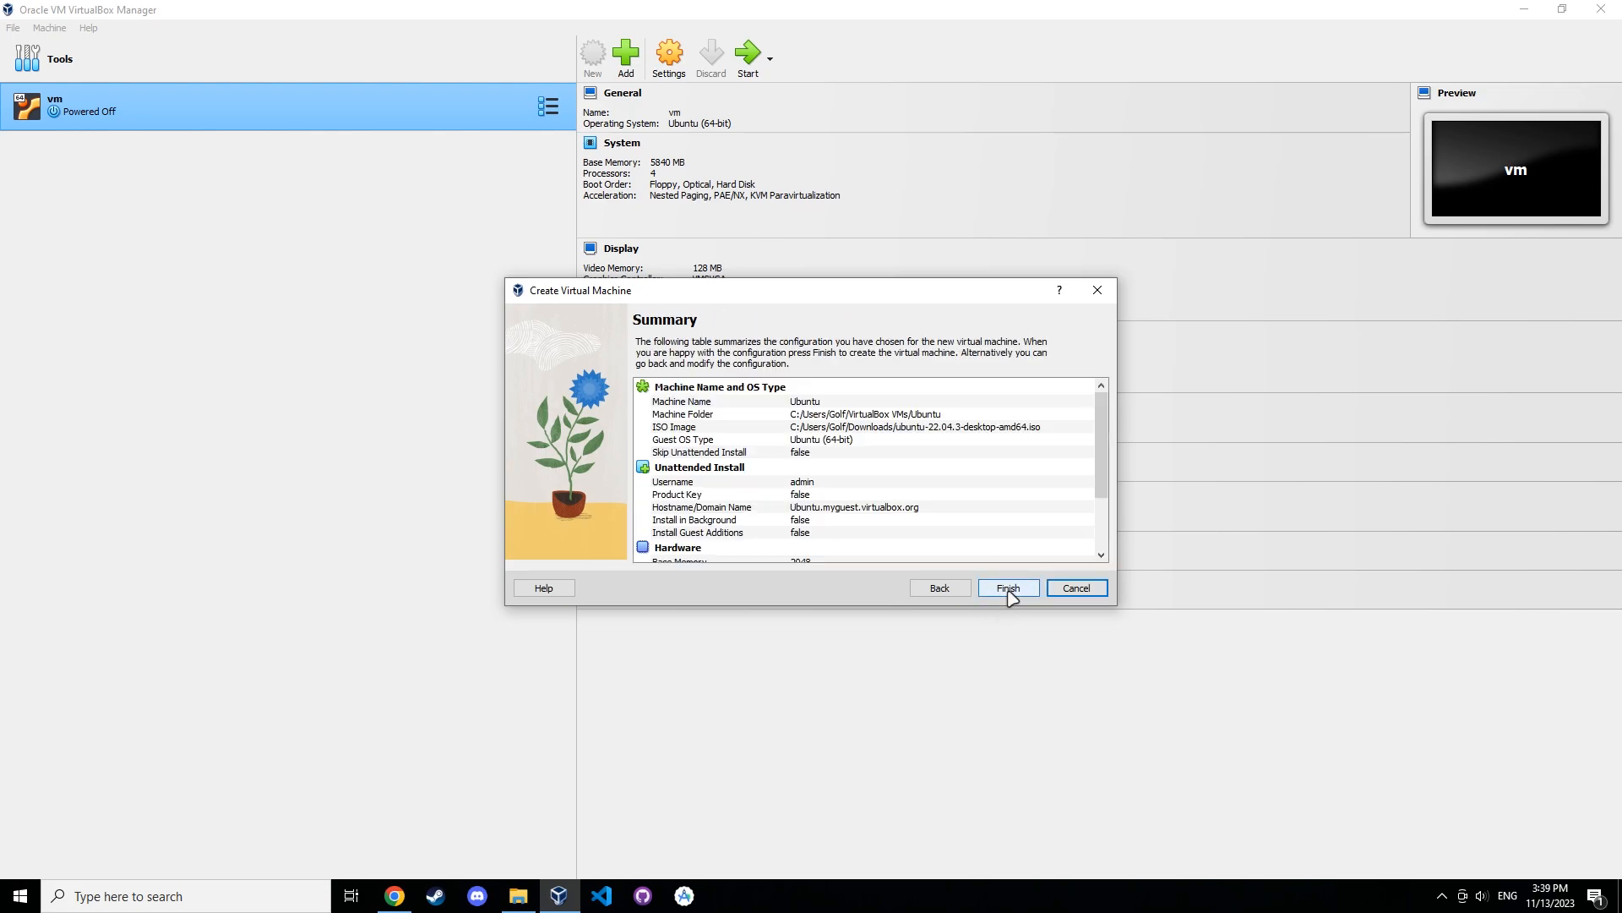
left_click(1009, 589)
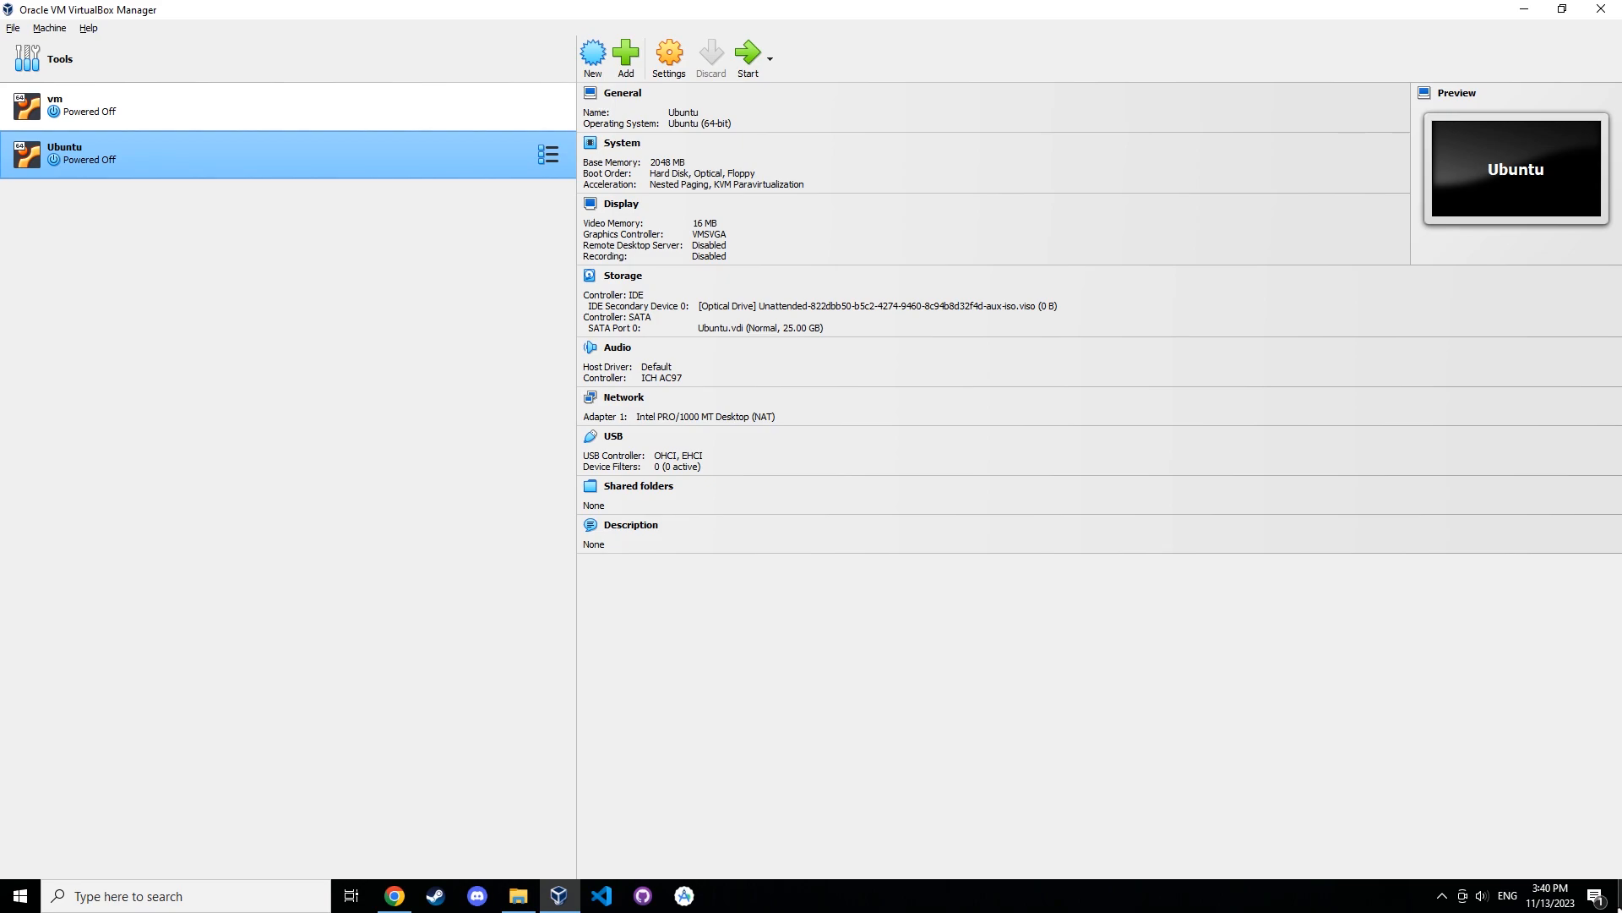
Start the Ubuntu VM and boot the Try or Install Ubuntu entry from the GRUB menu.
left_click(748, 55)
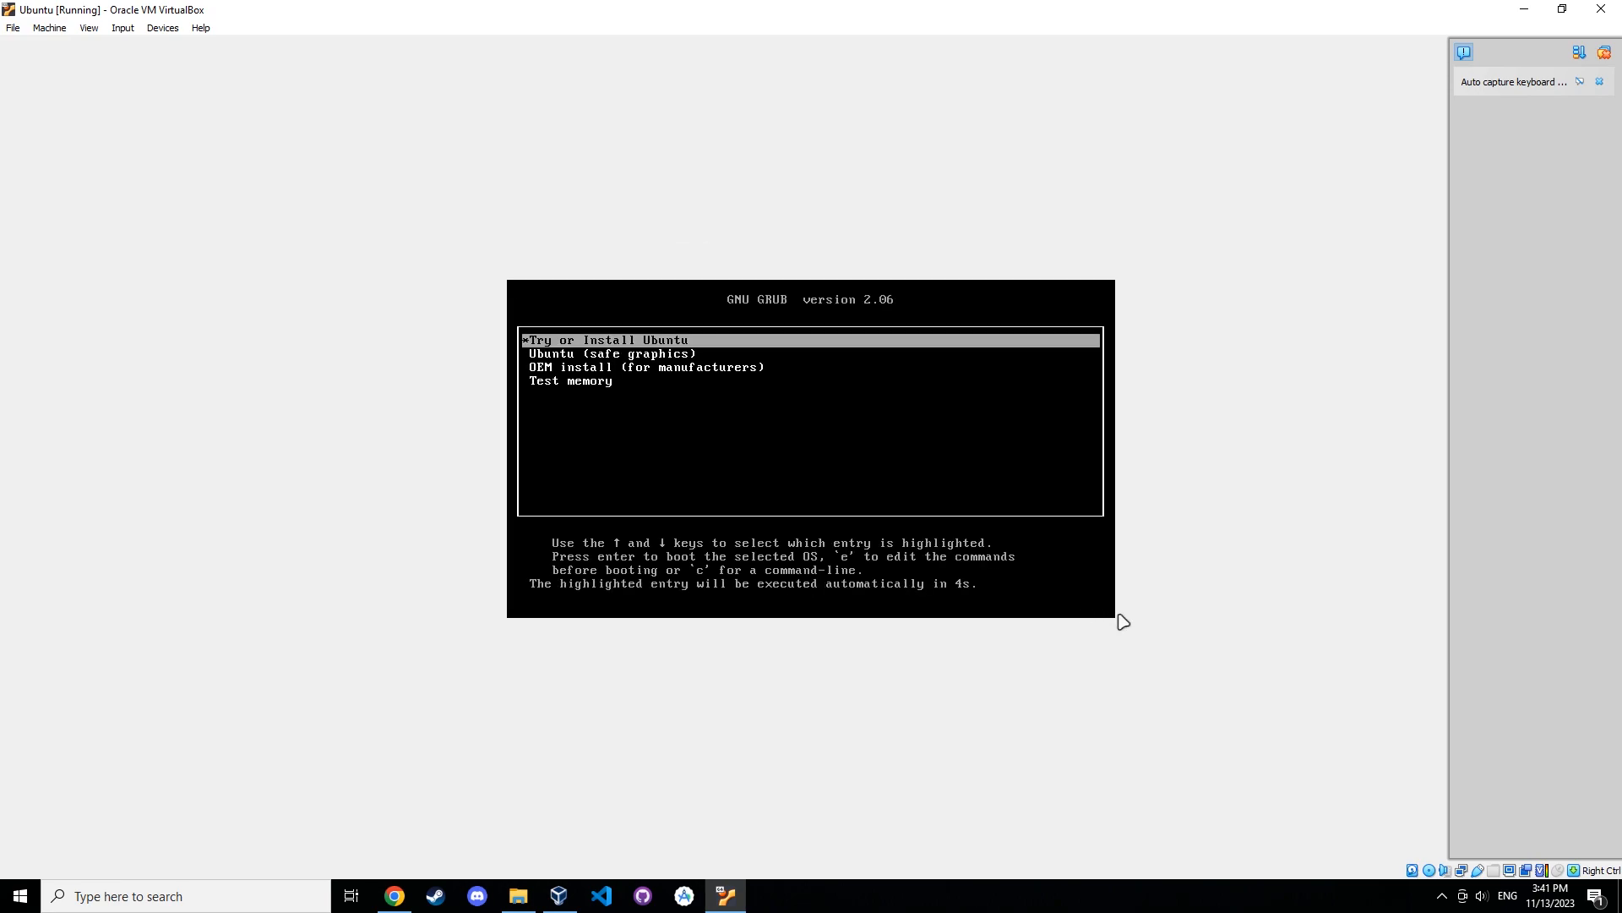
key("Down")
key("Down")
key("Down")
key("Up")
key("Up")
key("Up")
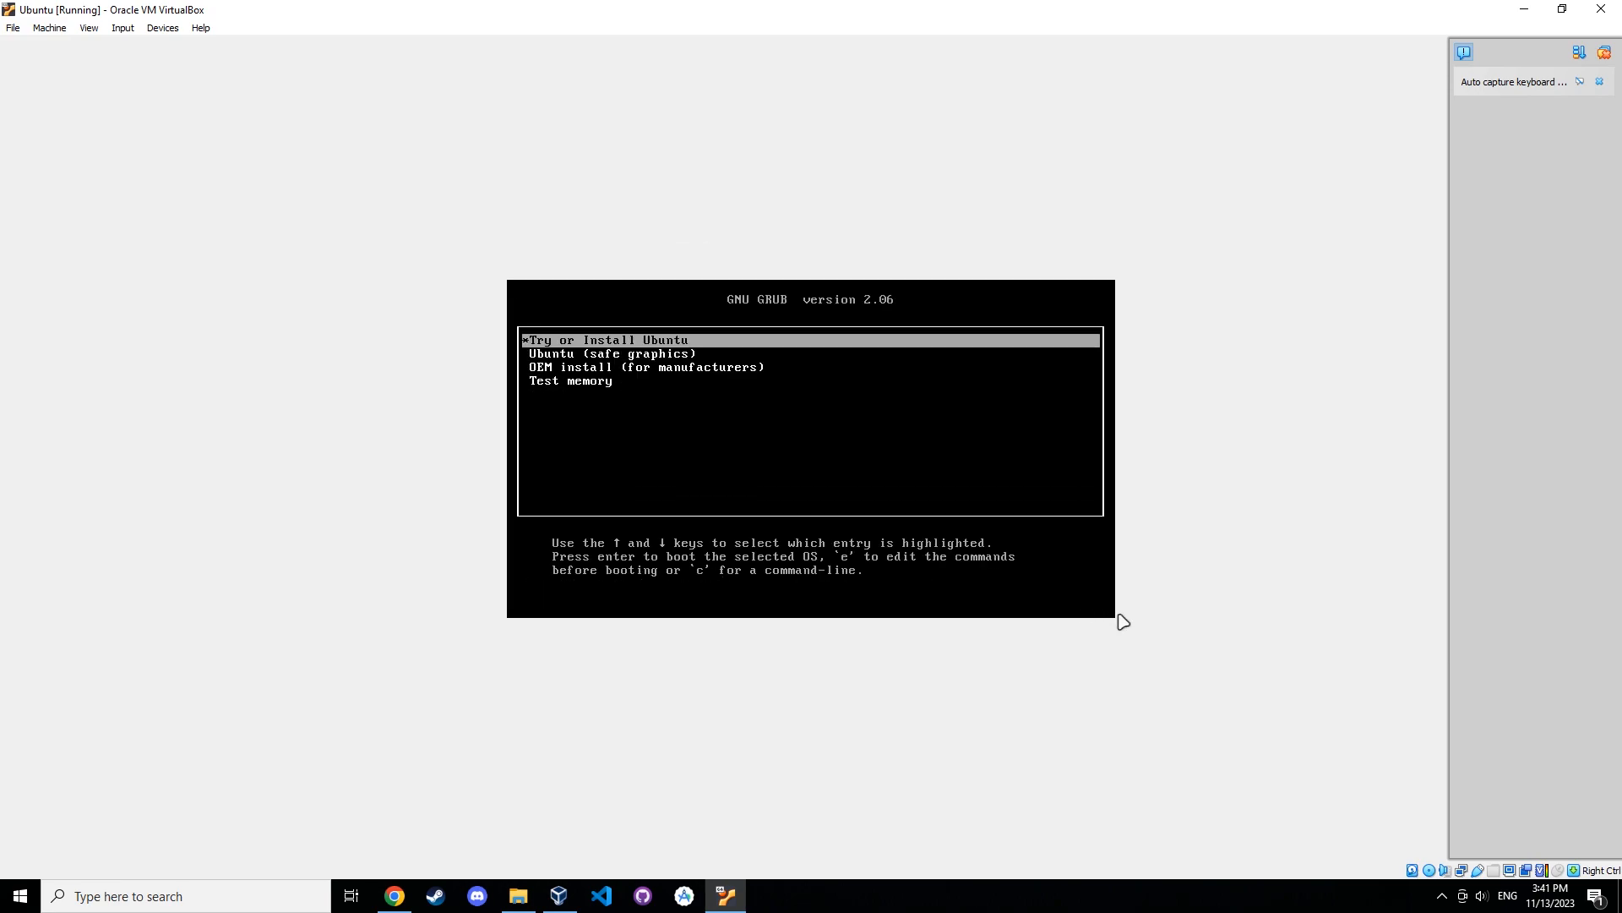
key("Down")
key("Down")
key("Up")
key("Up")
key("Return")
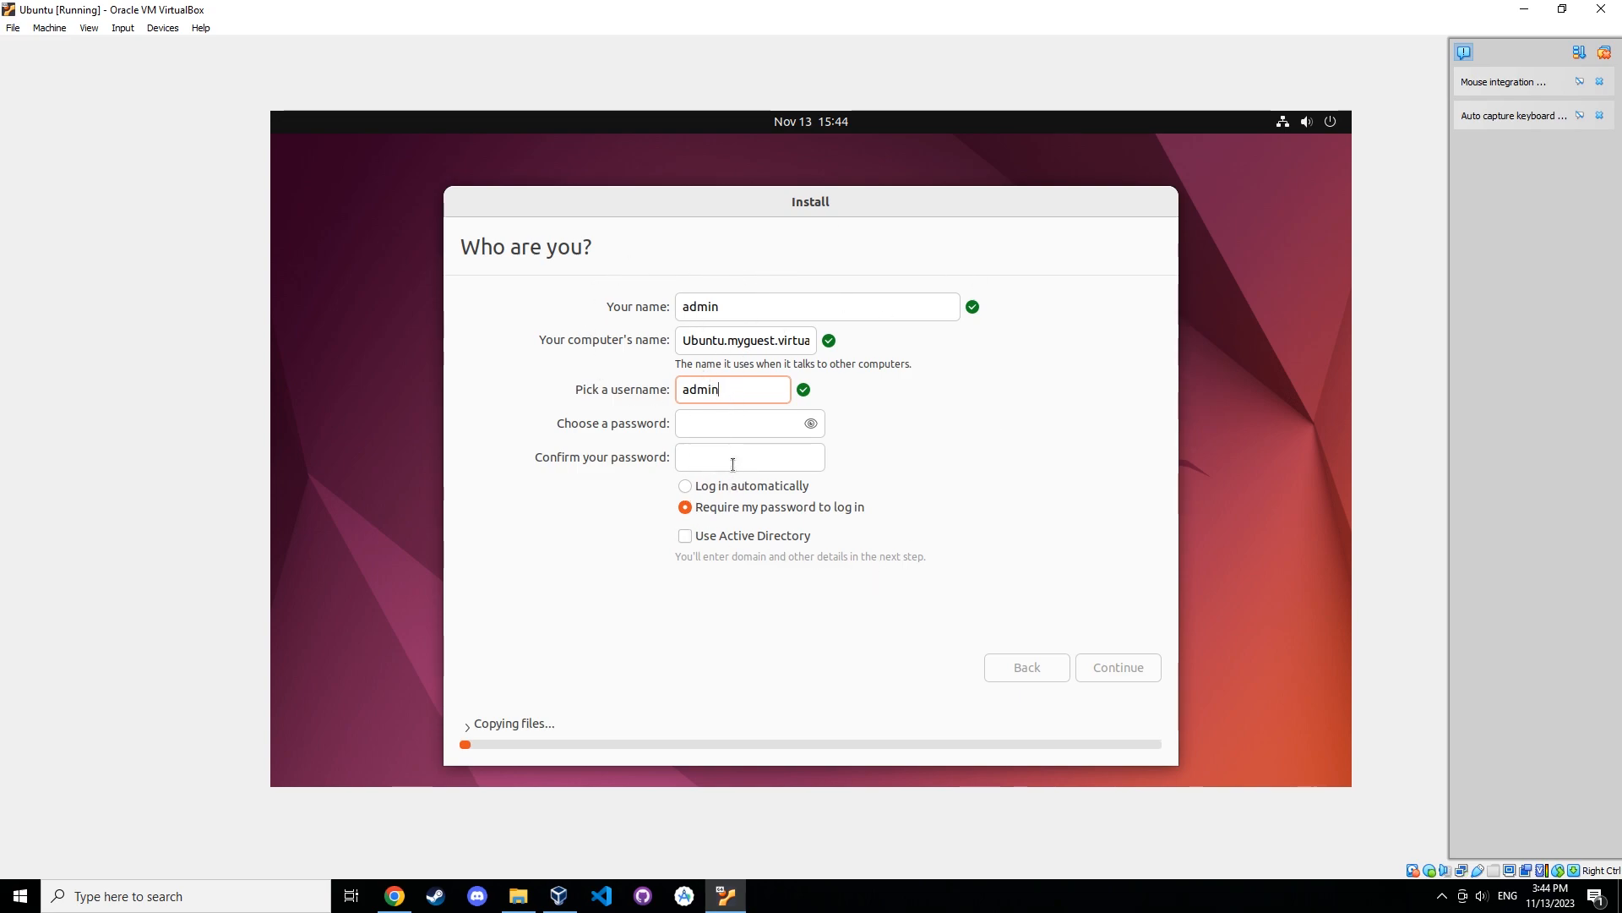
Enter and confirm the account password in the installer's Who are you? form and continue.
left_click_drag(744, 391, 679, 394)
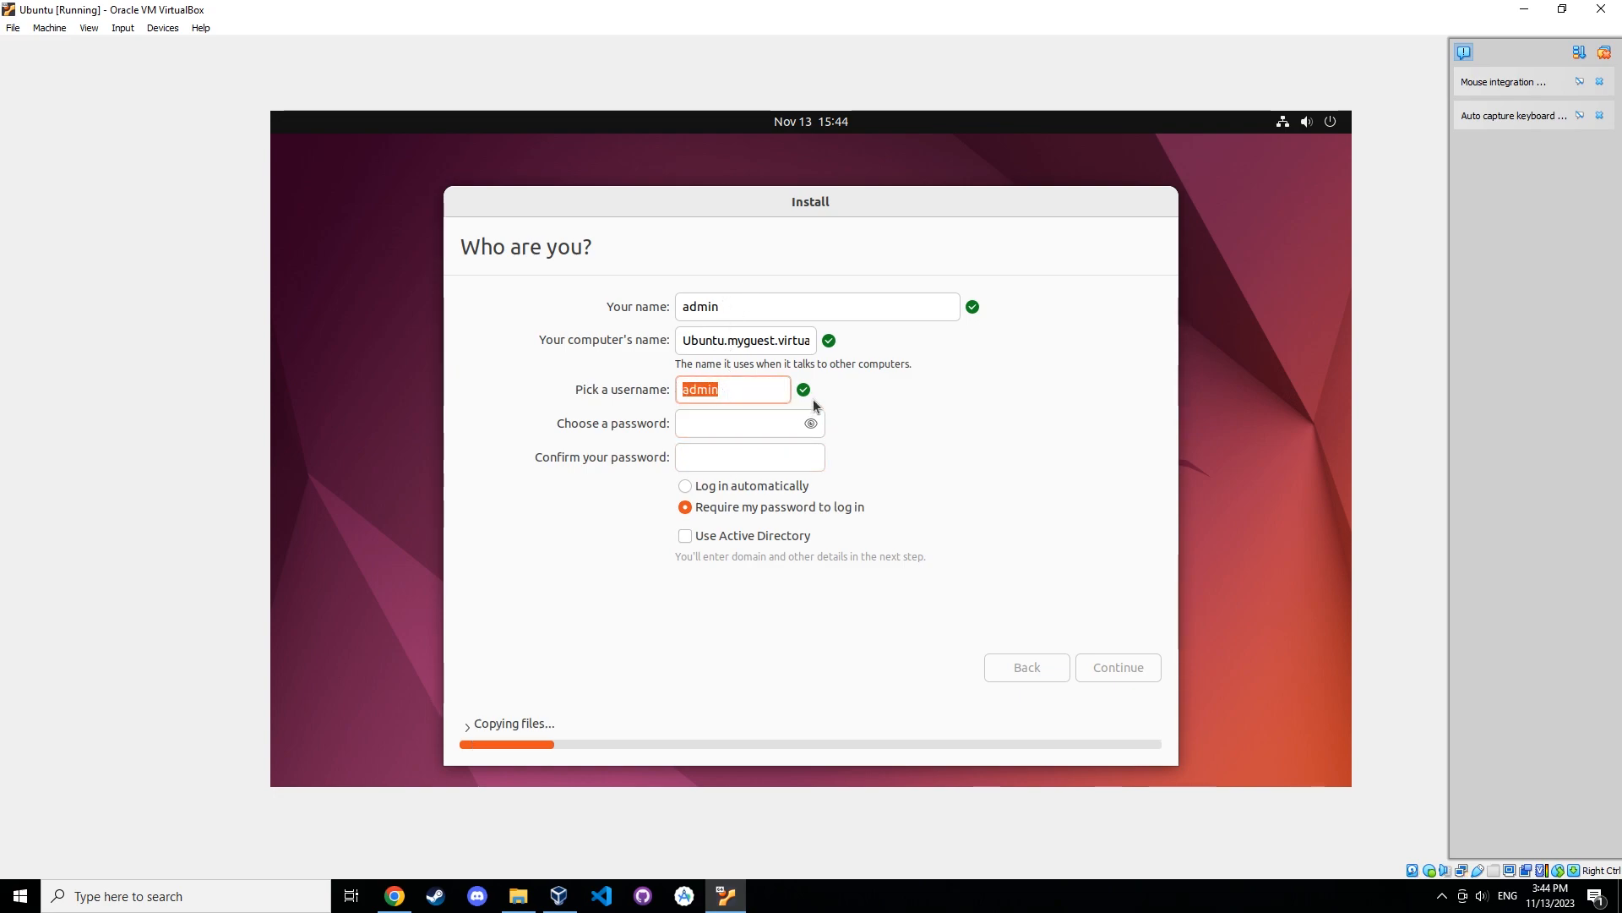
left_click(758, 422)
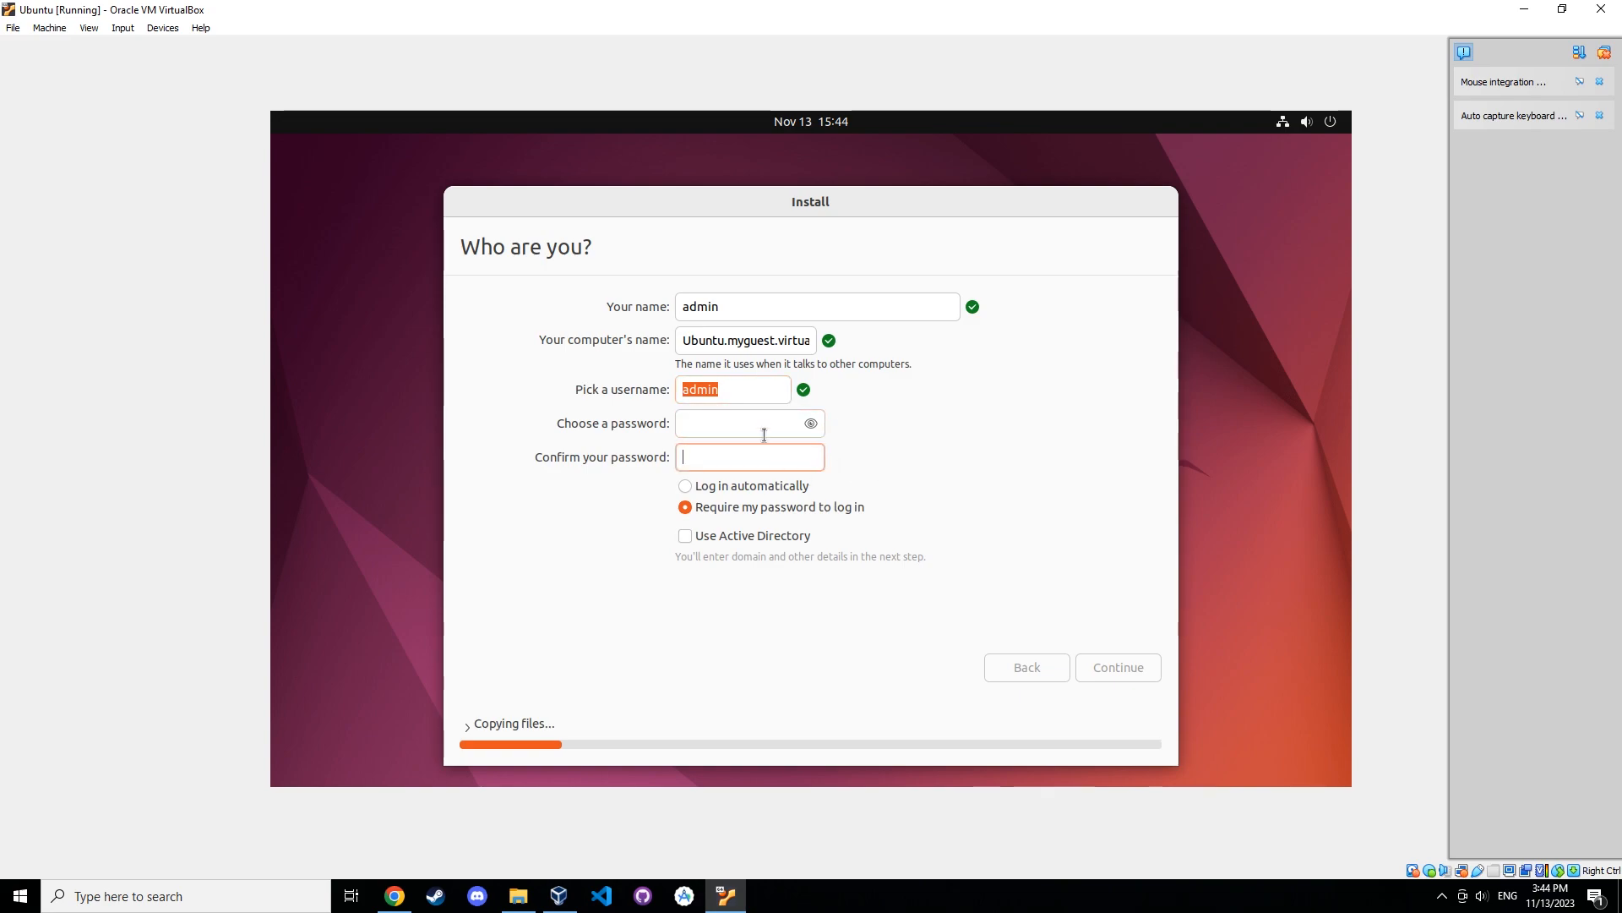
type("●●●●●●")
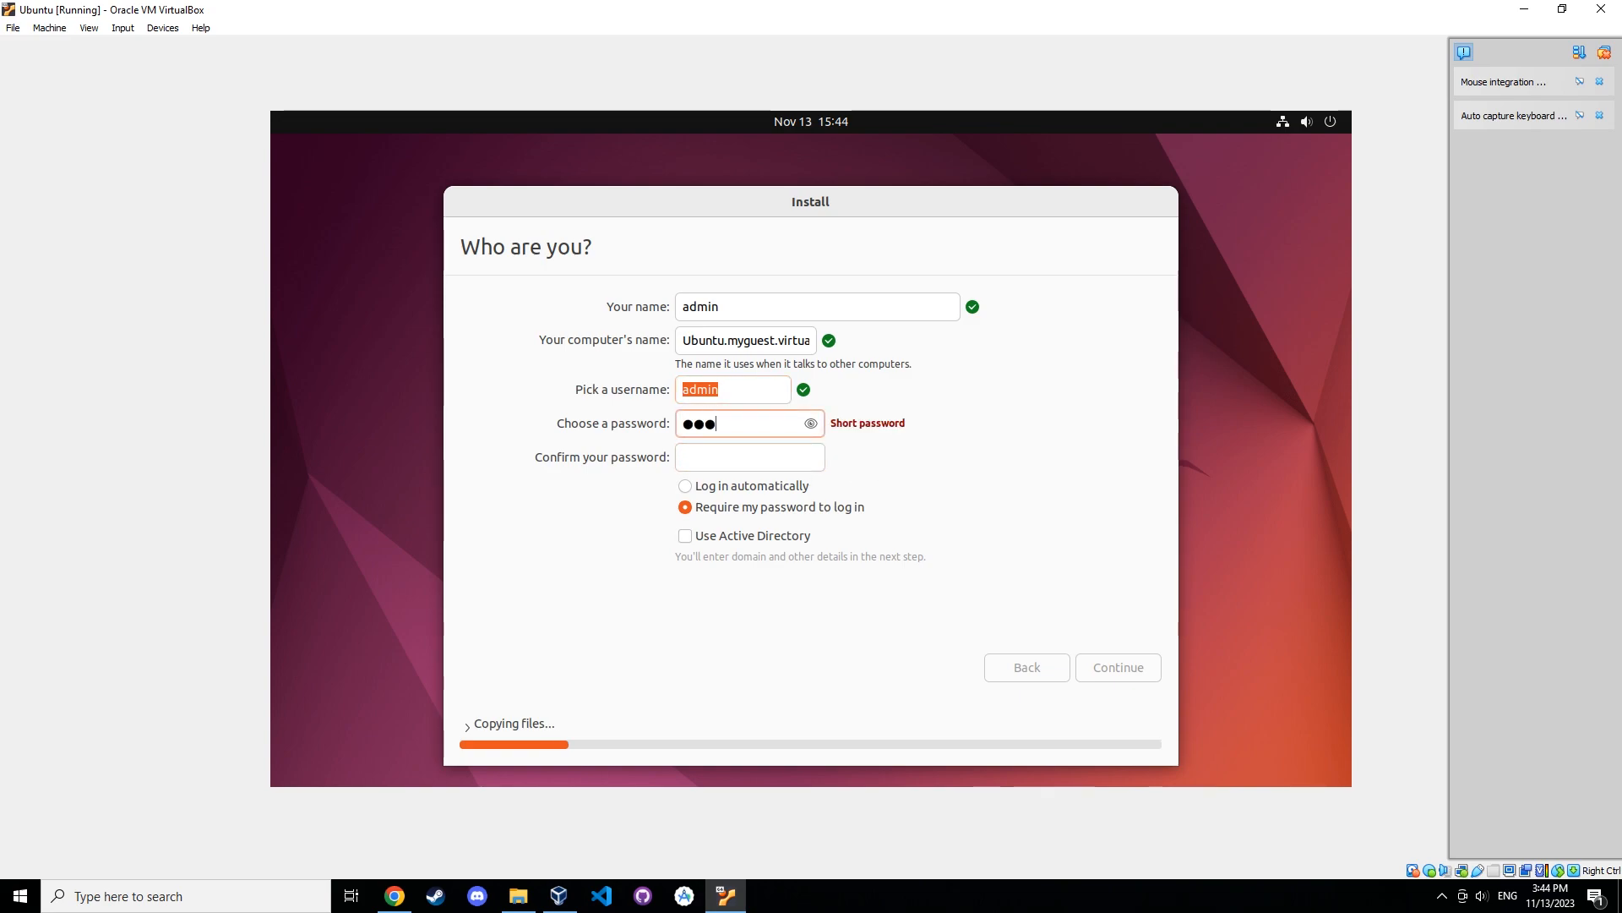
left_click(759, 462)
type("●●●●●●")
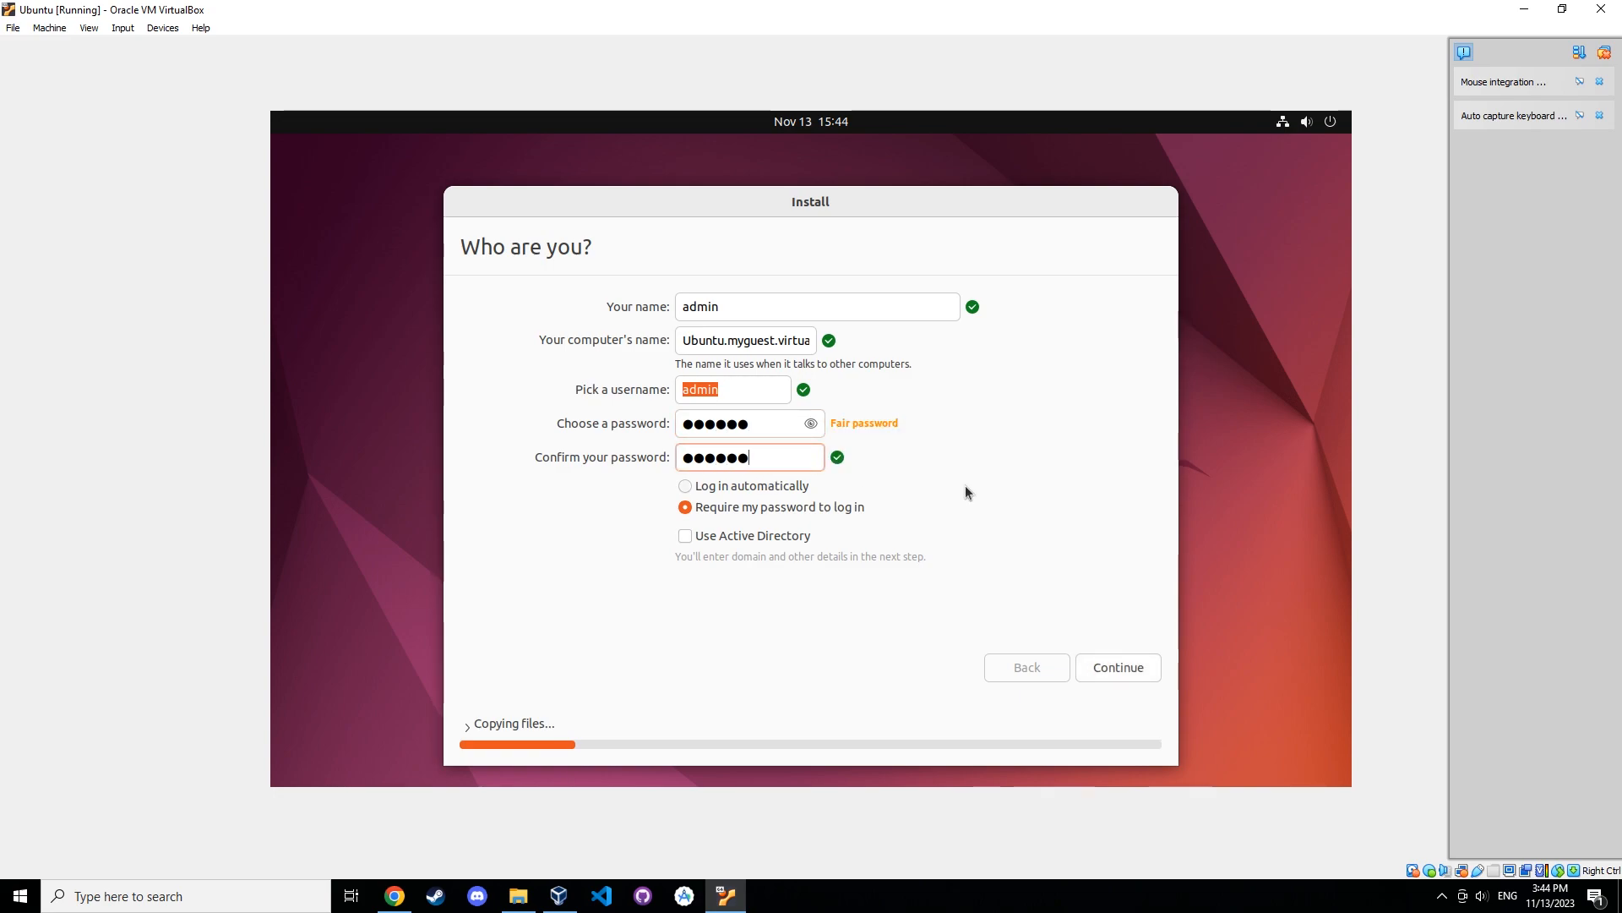
left_click(1095, 660)
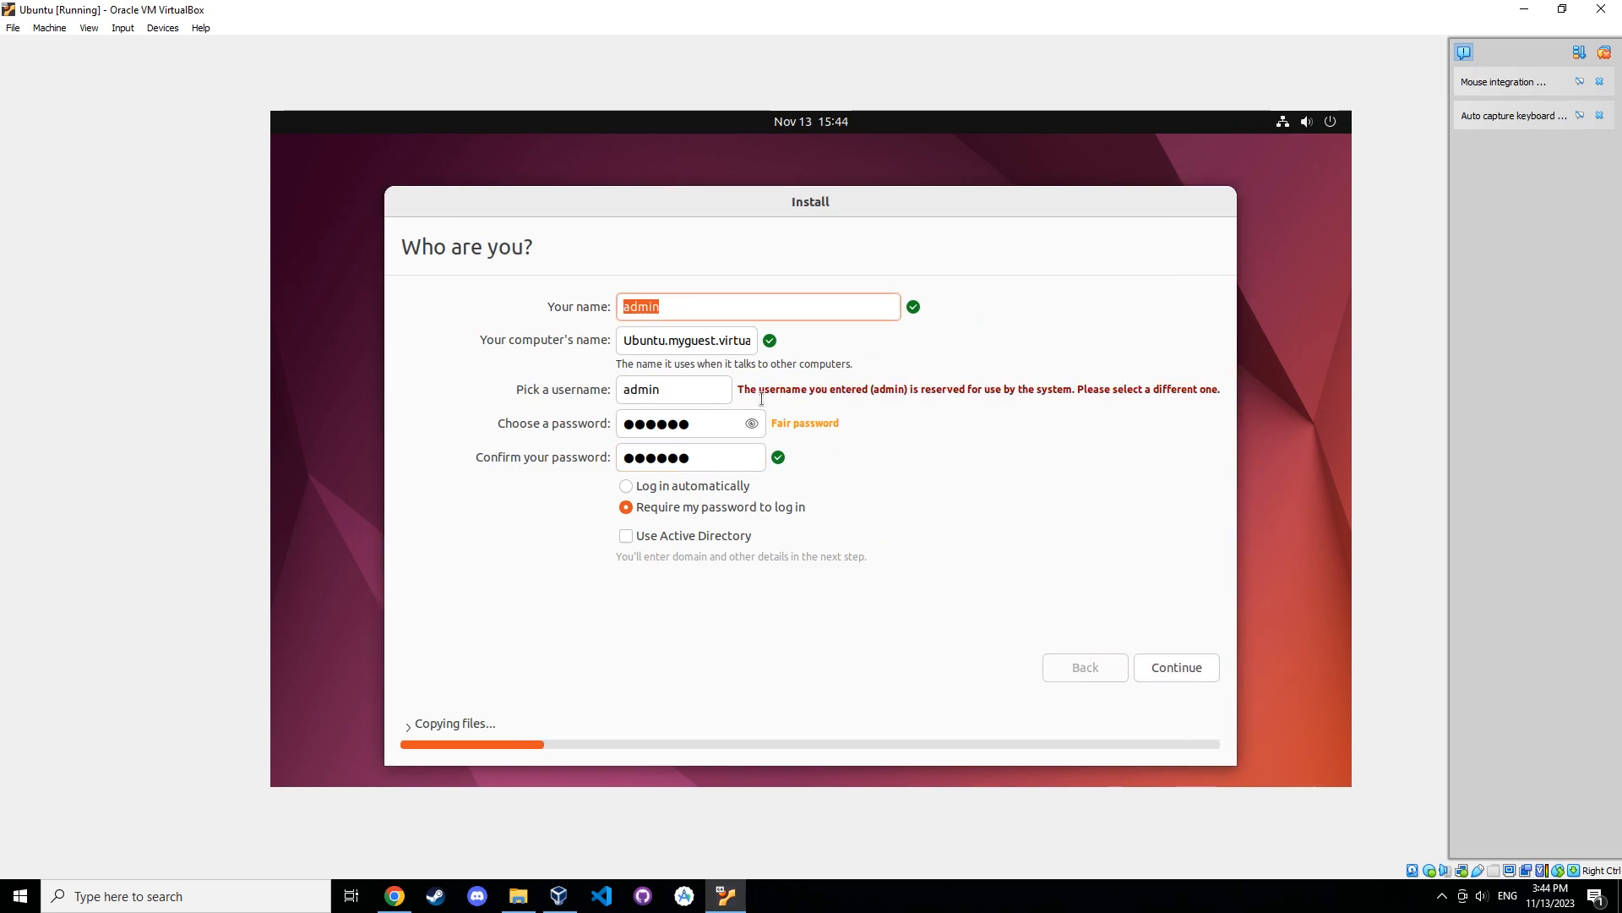
Change the installer's username to golf and continue the installation.
left_click_drag(738, 389, 1004, 389)
left_click(654, 391)
left_click_drag(653, 391, 619, 390)
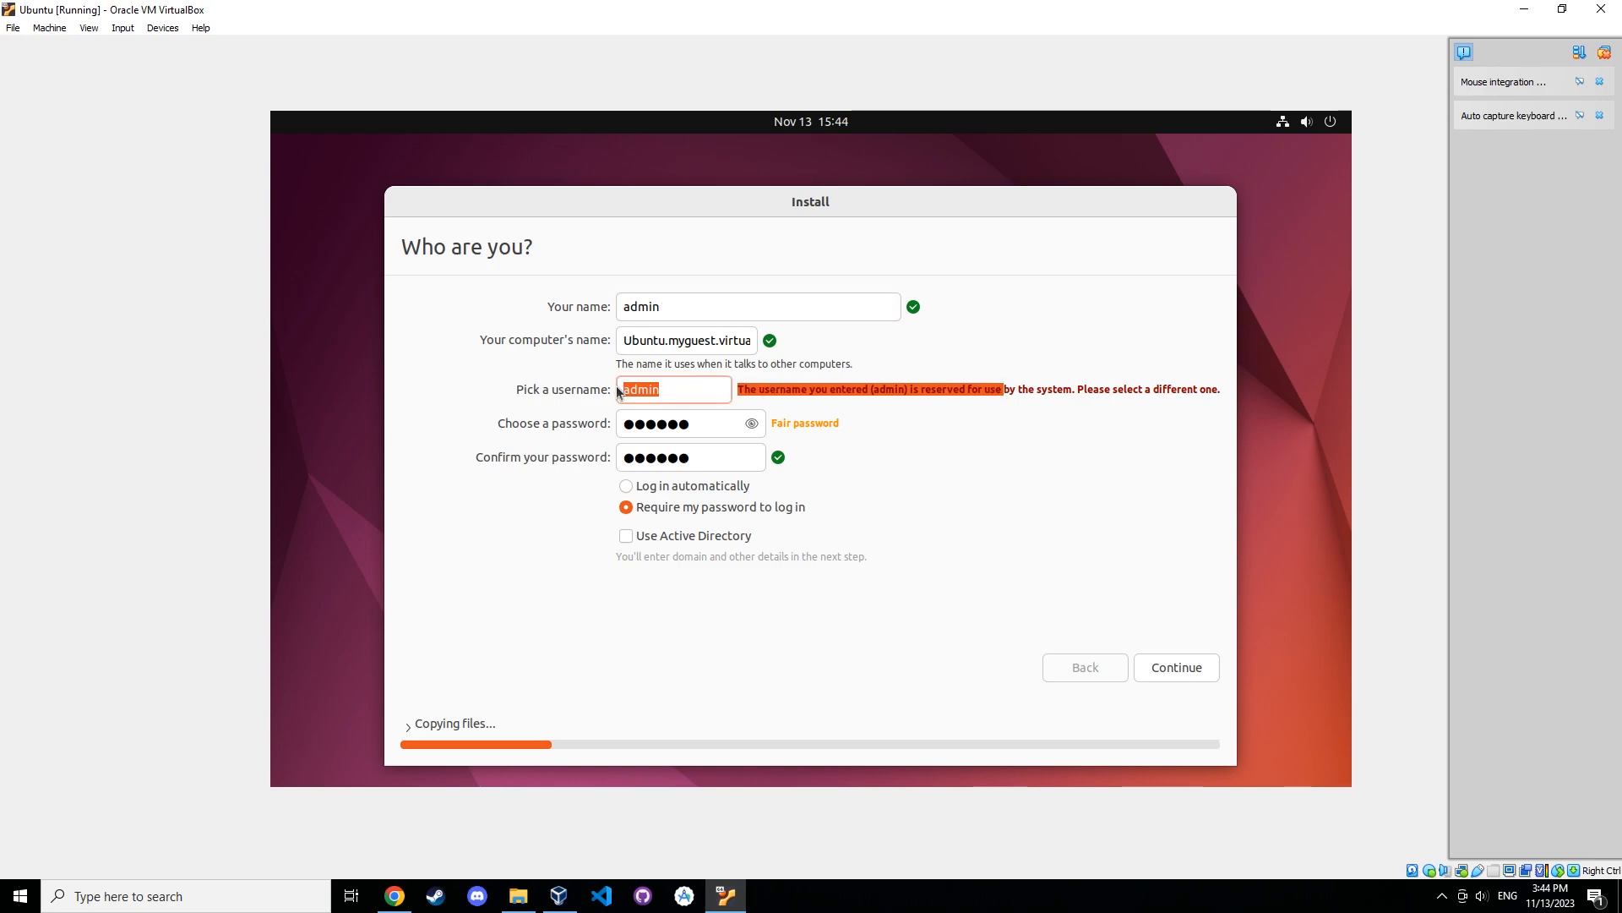
type("golf")
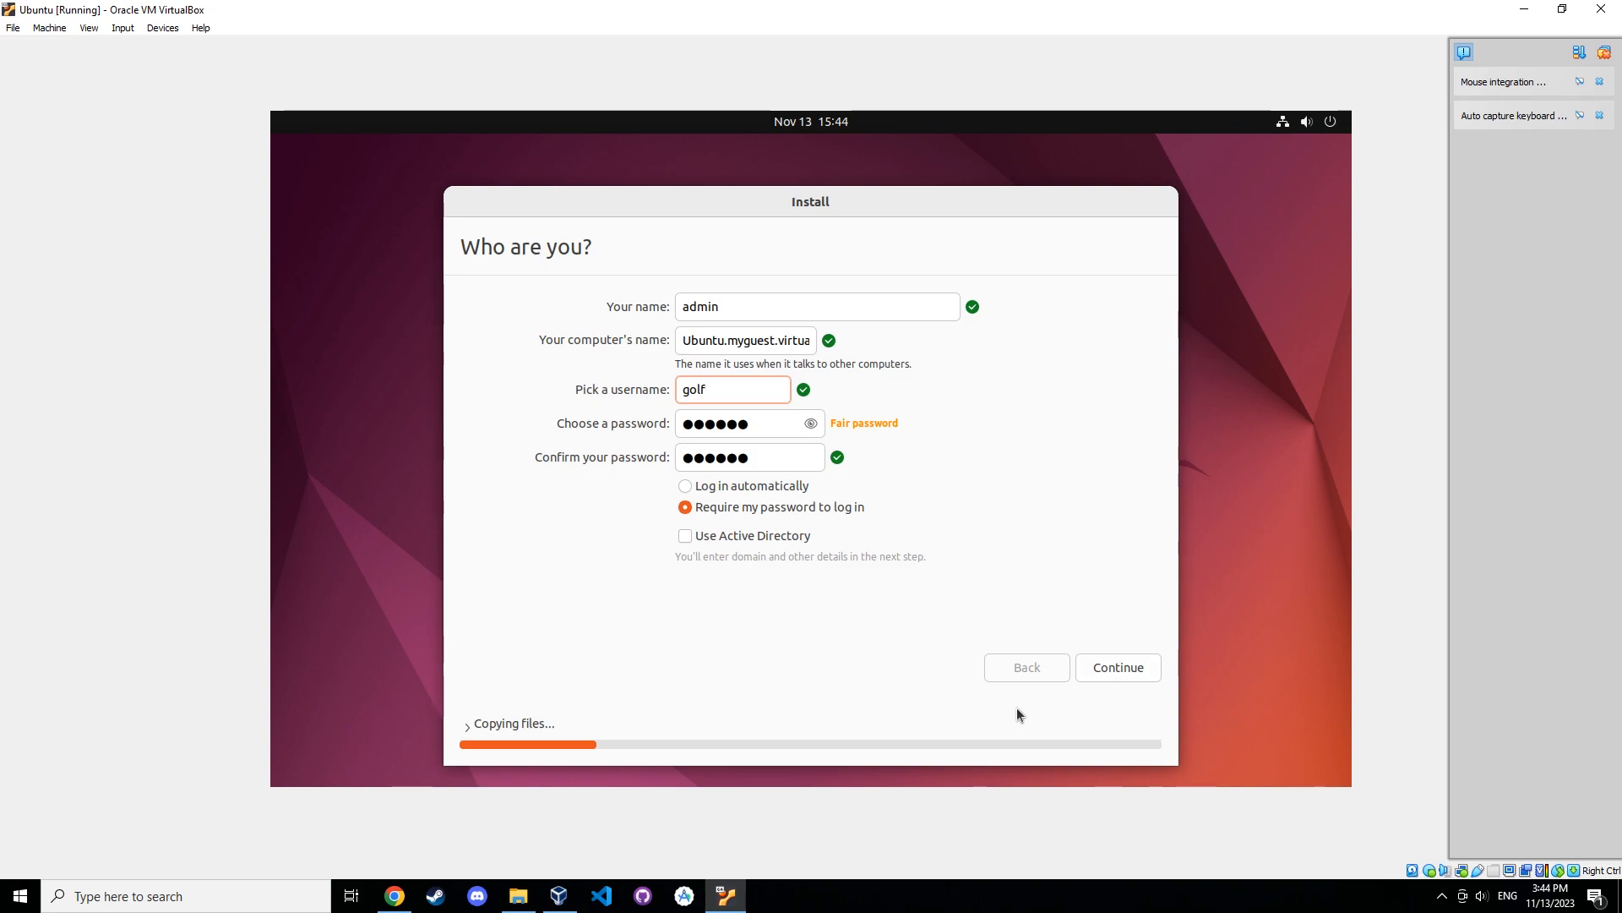
left_click(1121, 667)
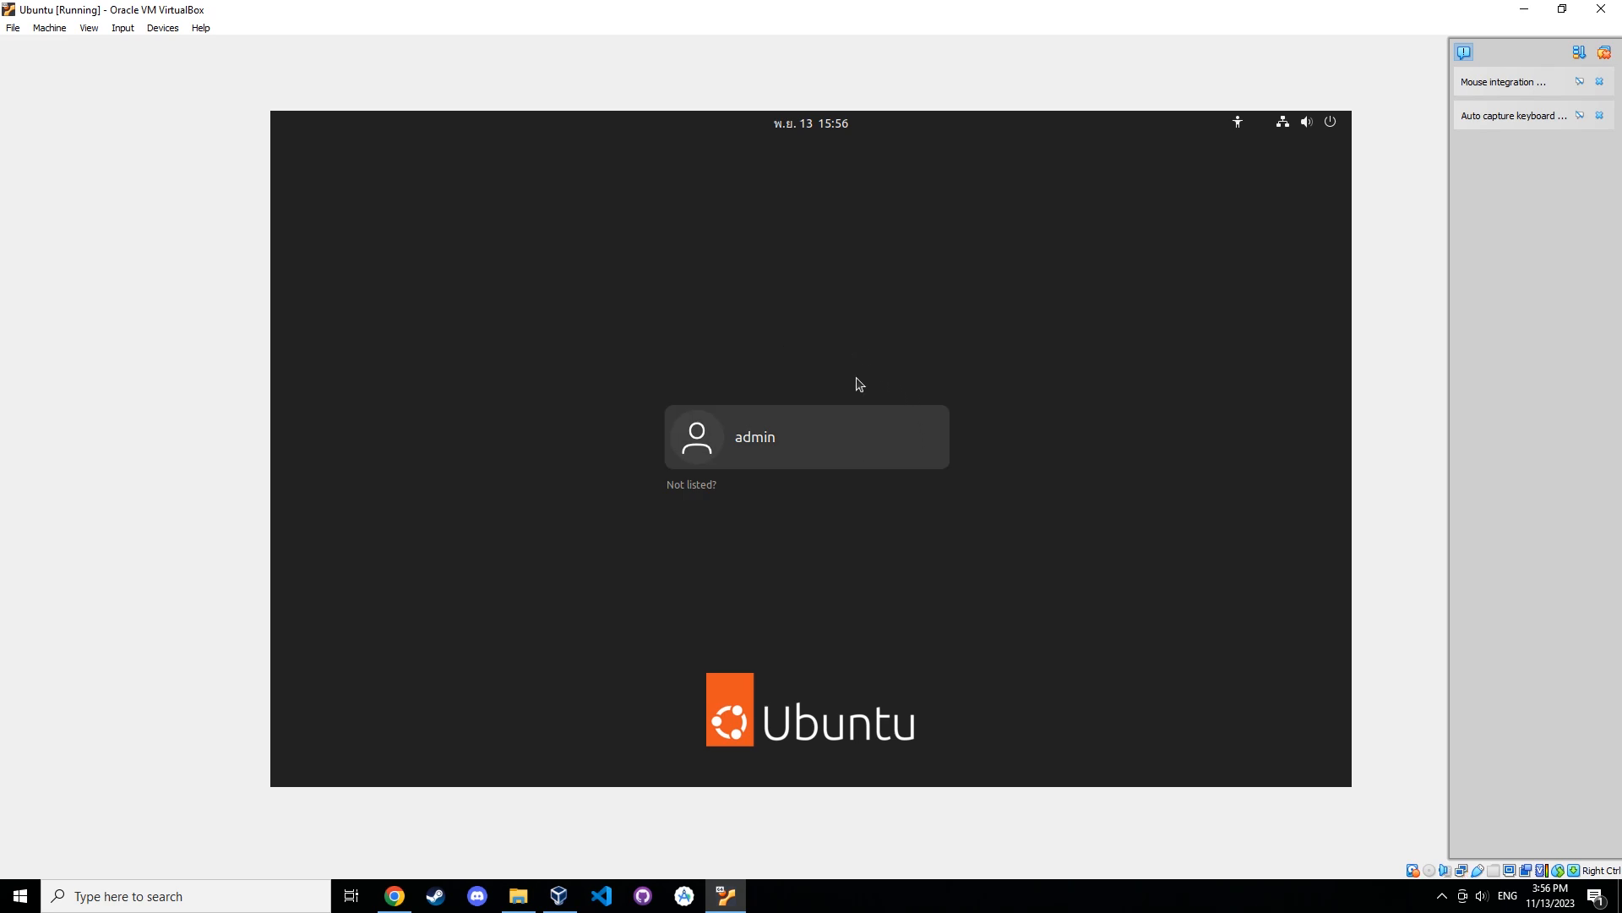
Sign in to the installed Ubuntu as admin with the account password.
left_click(856, 456)
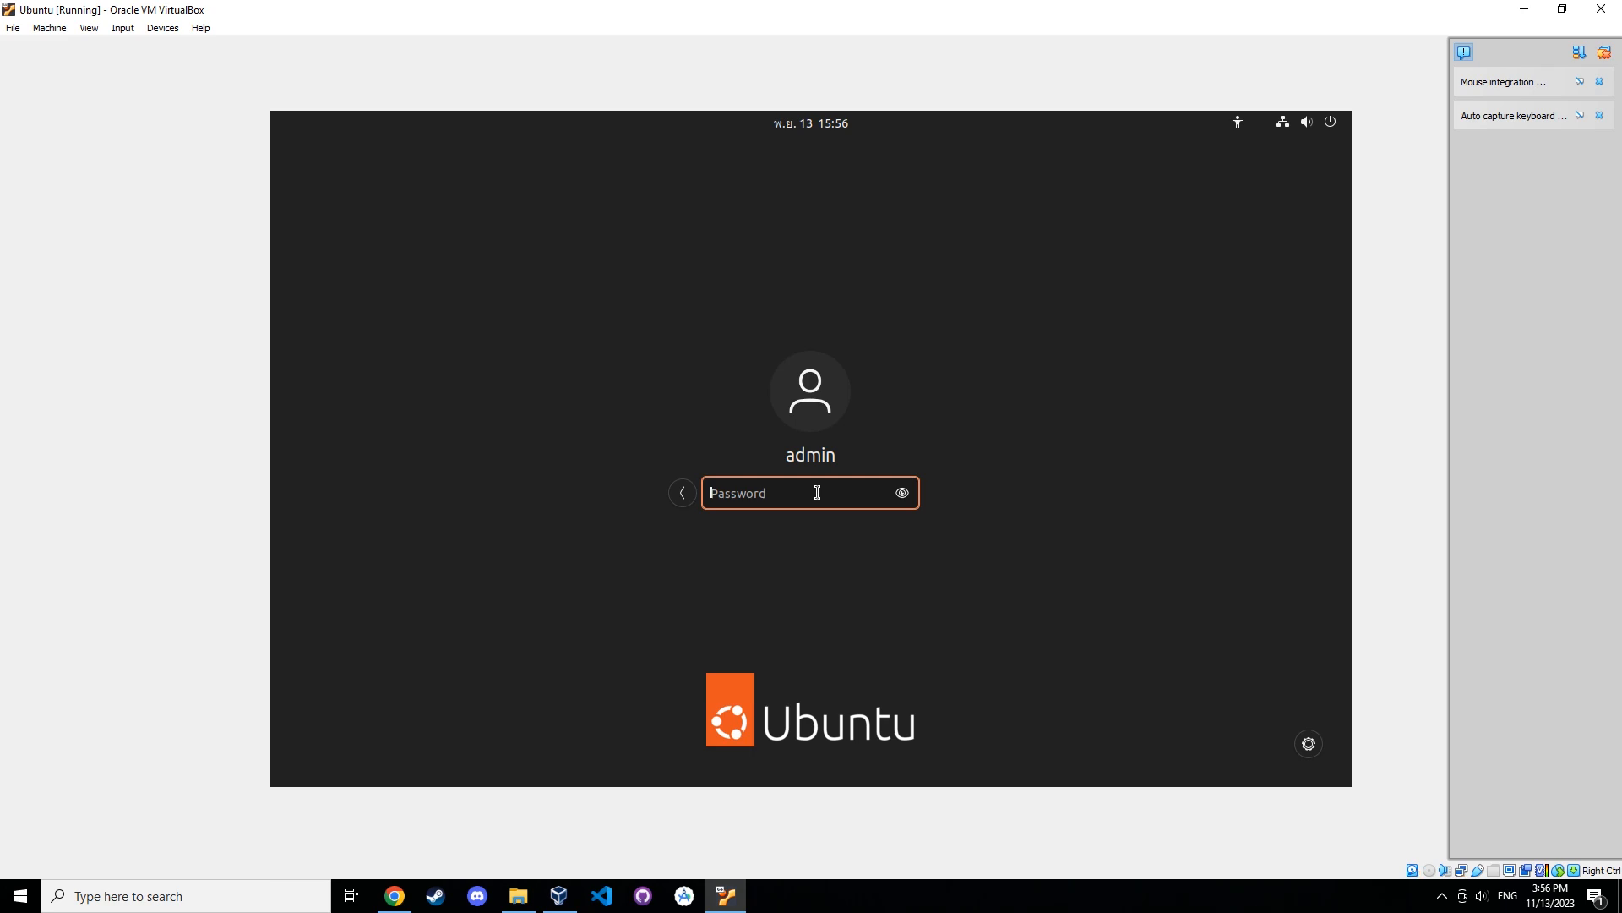
type("******")
key("Return")
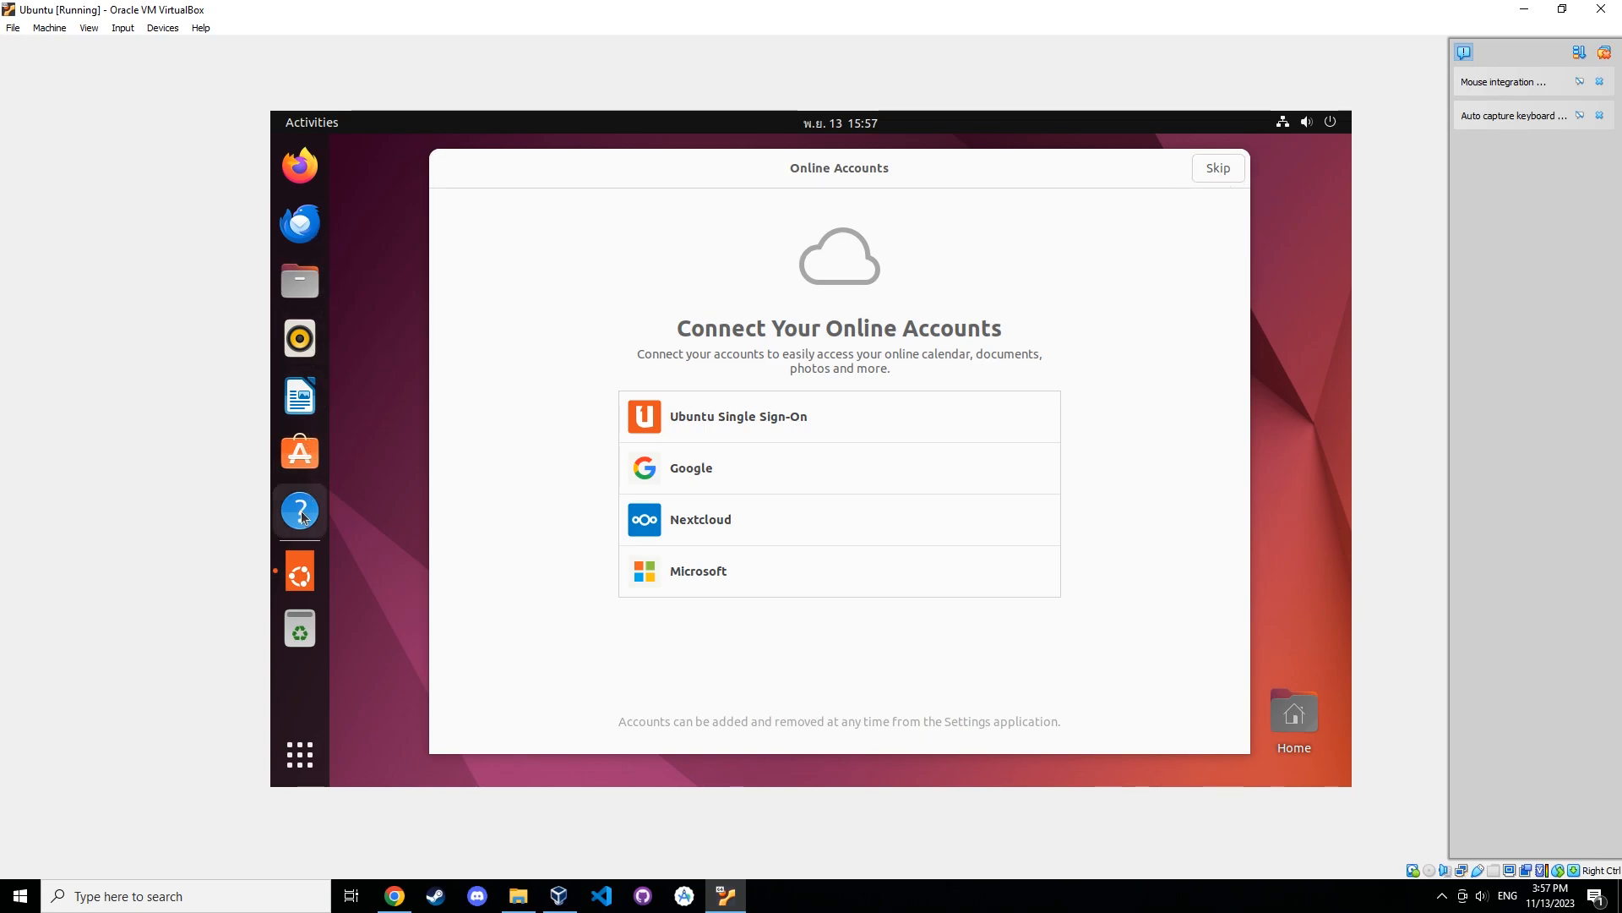
Skip the online accounts and Ubuntu Pro welcome pages, choosing to wait when the Welcome app stops responding.
left_click(1219, 168)
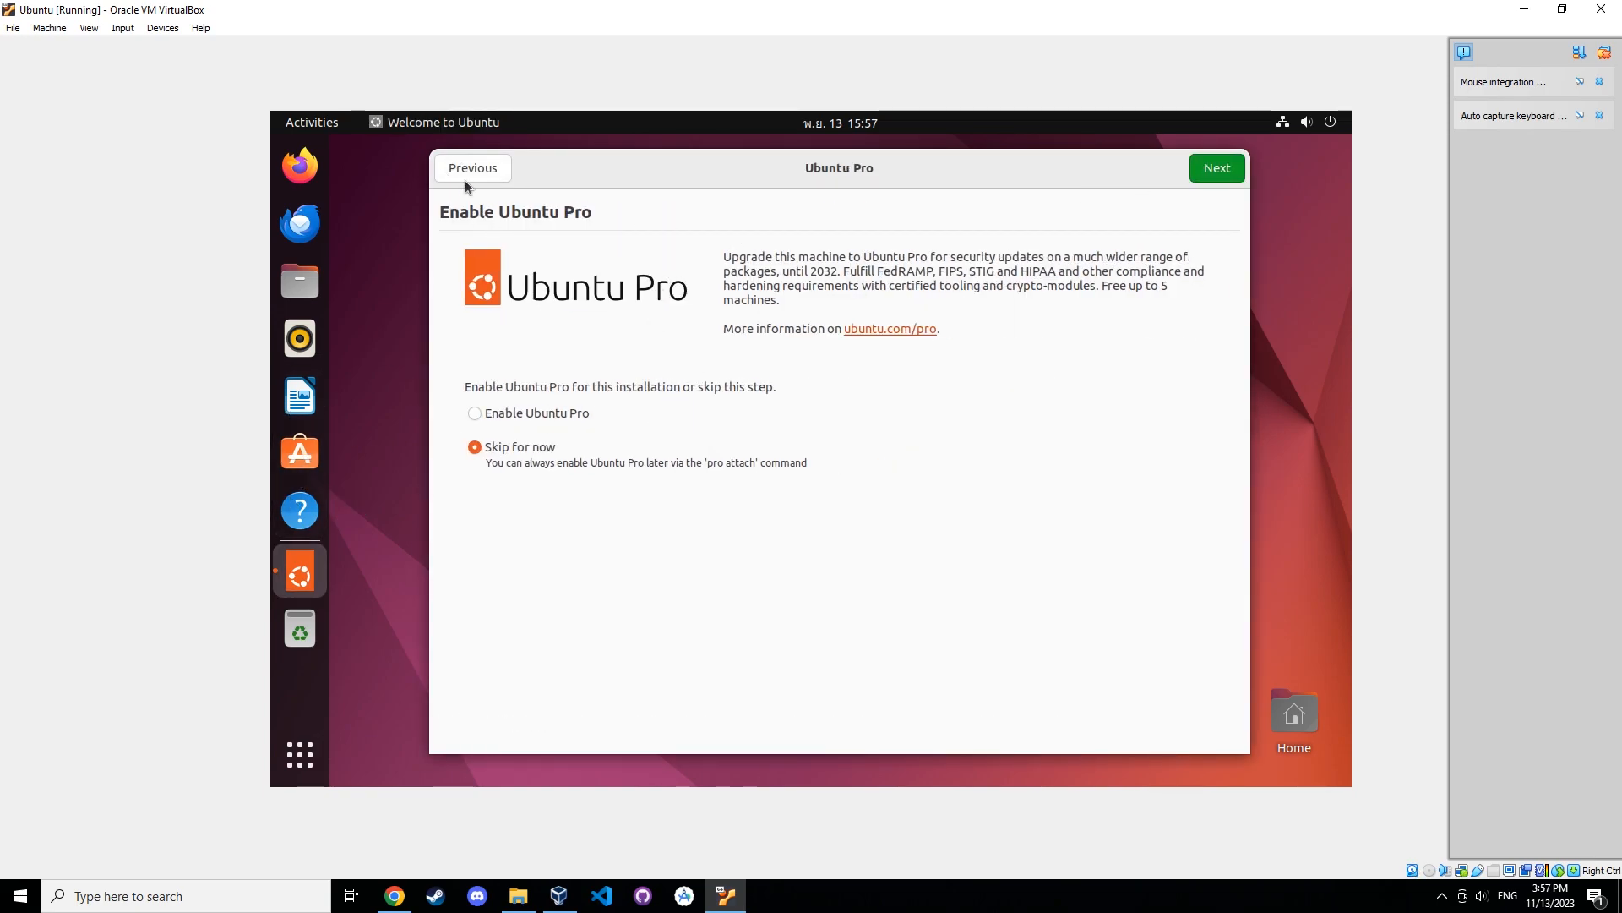
left_click(1212, 173)
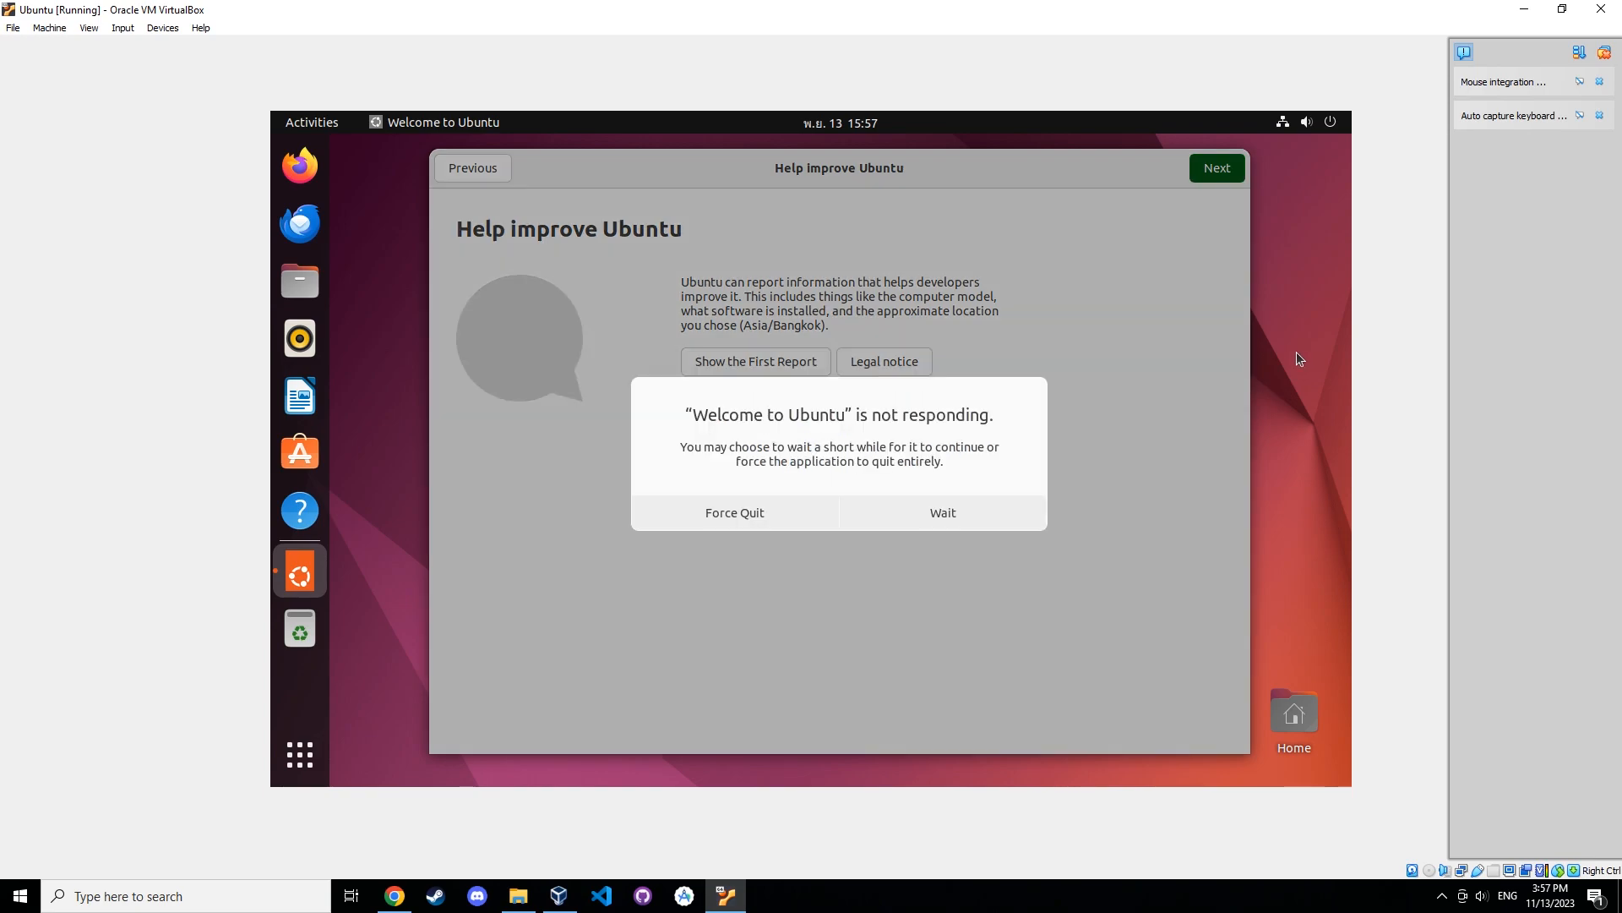
left_click(961, 509)
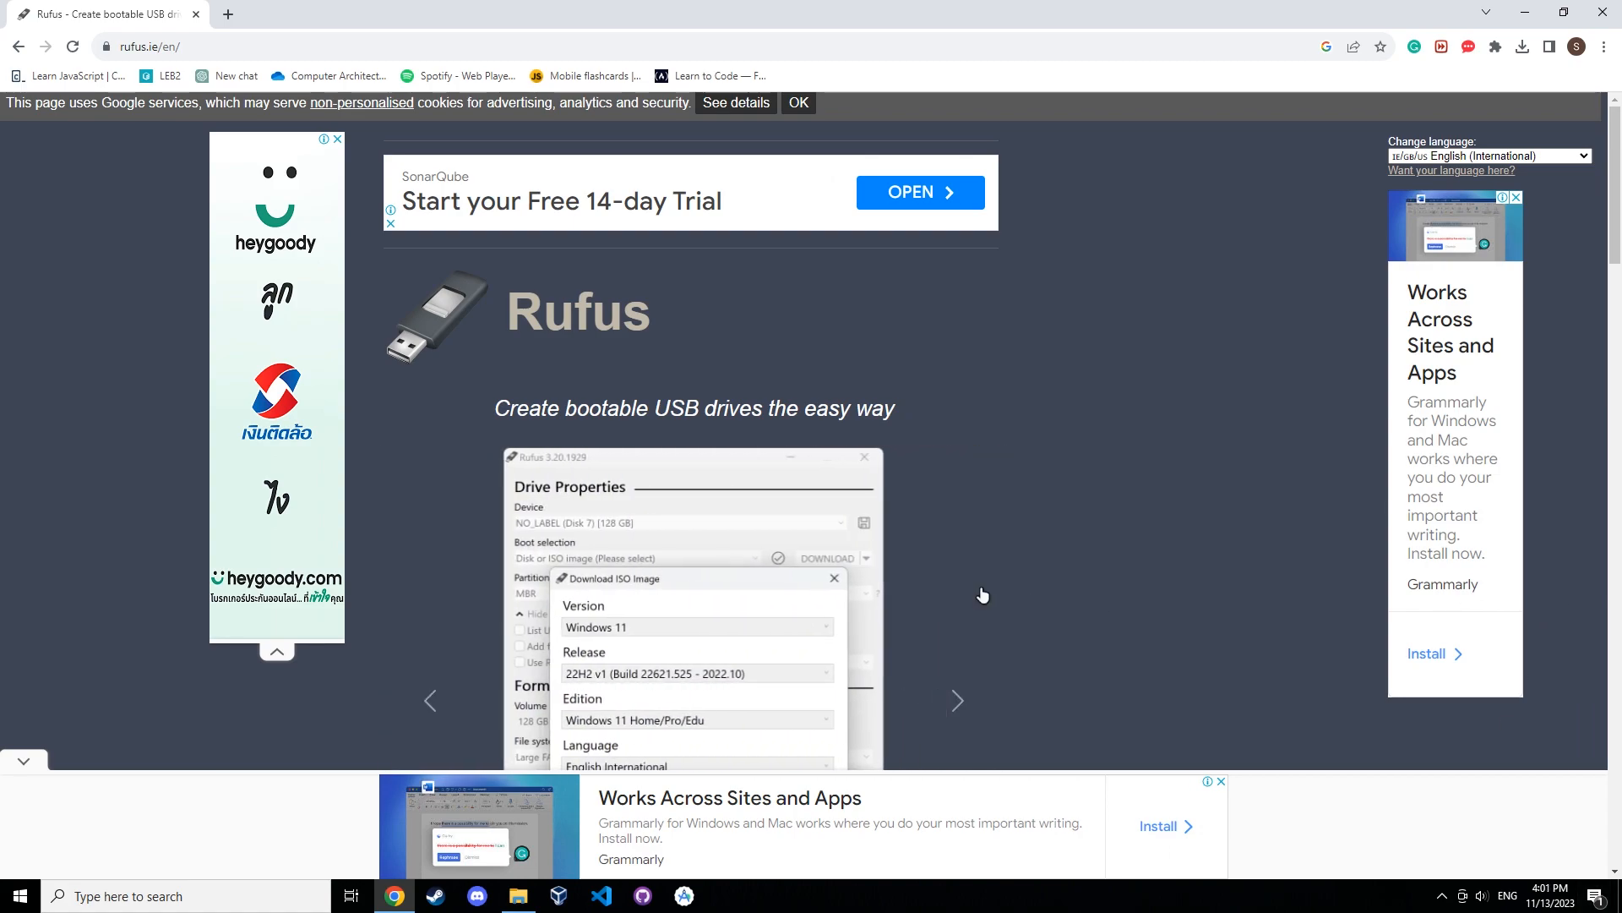
Switch to Windows and launch rufus-4.3.exe from the Windows search.
scroll(1035, 561, "down", 6)
scroll(1038, 565, "down", 3)
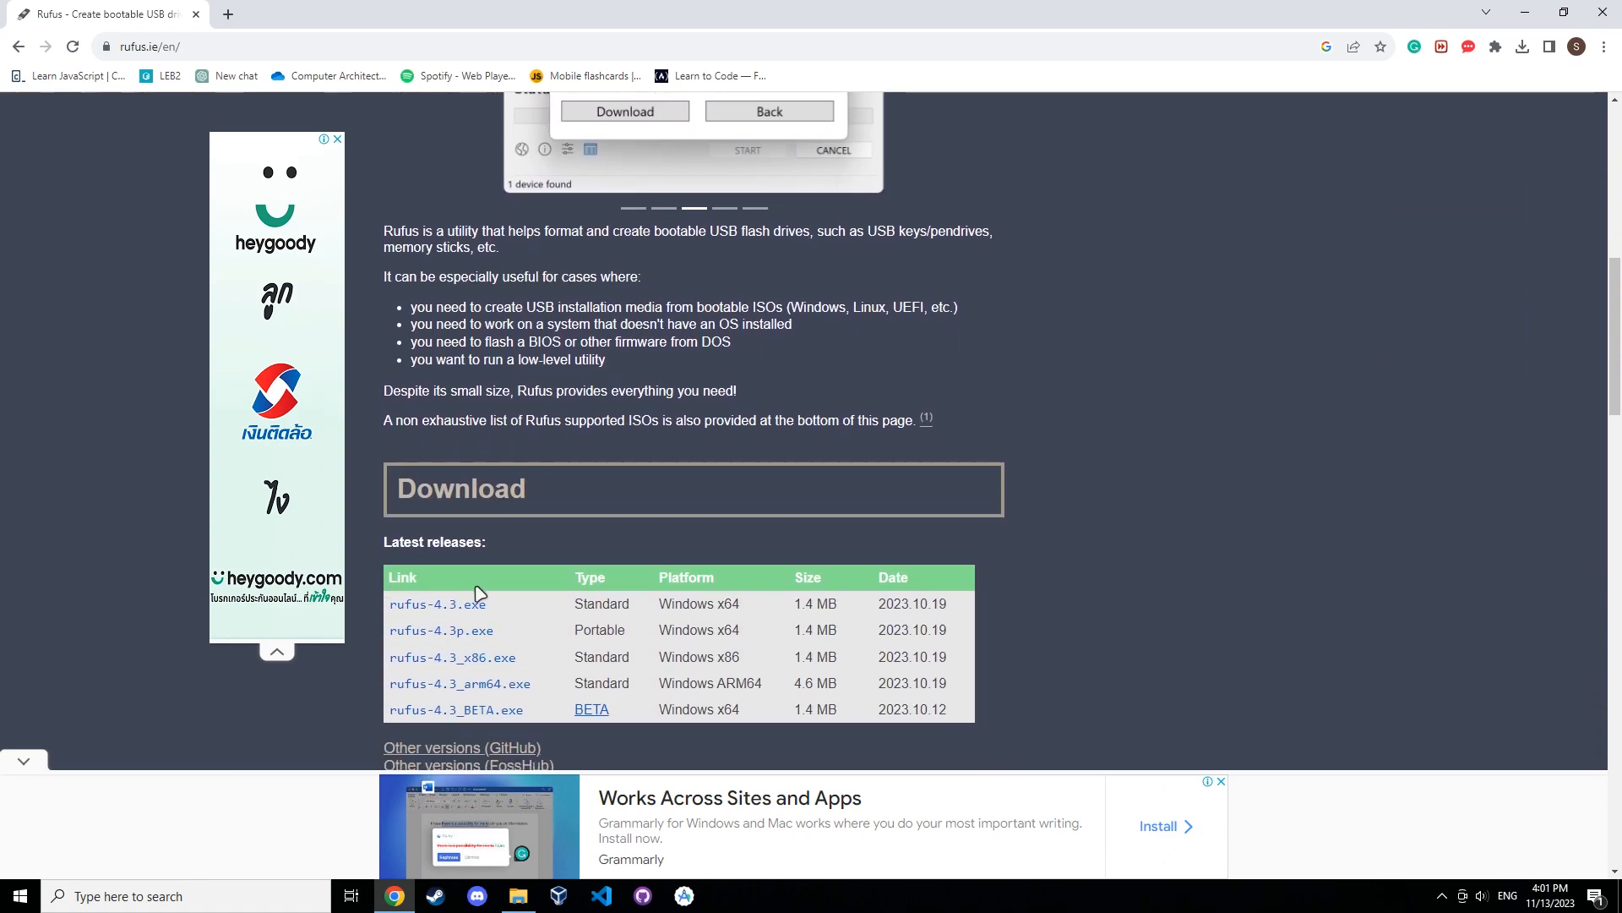
left_click(108, 43)
left_click(113, 194)
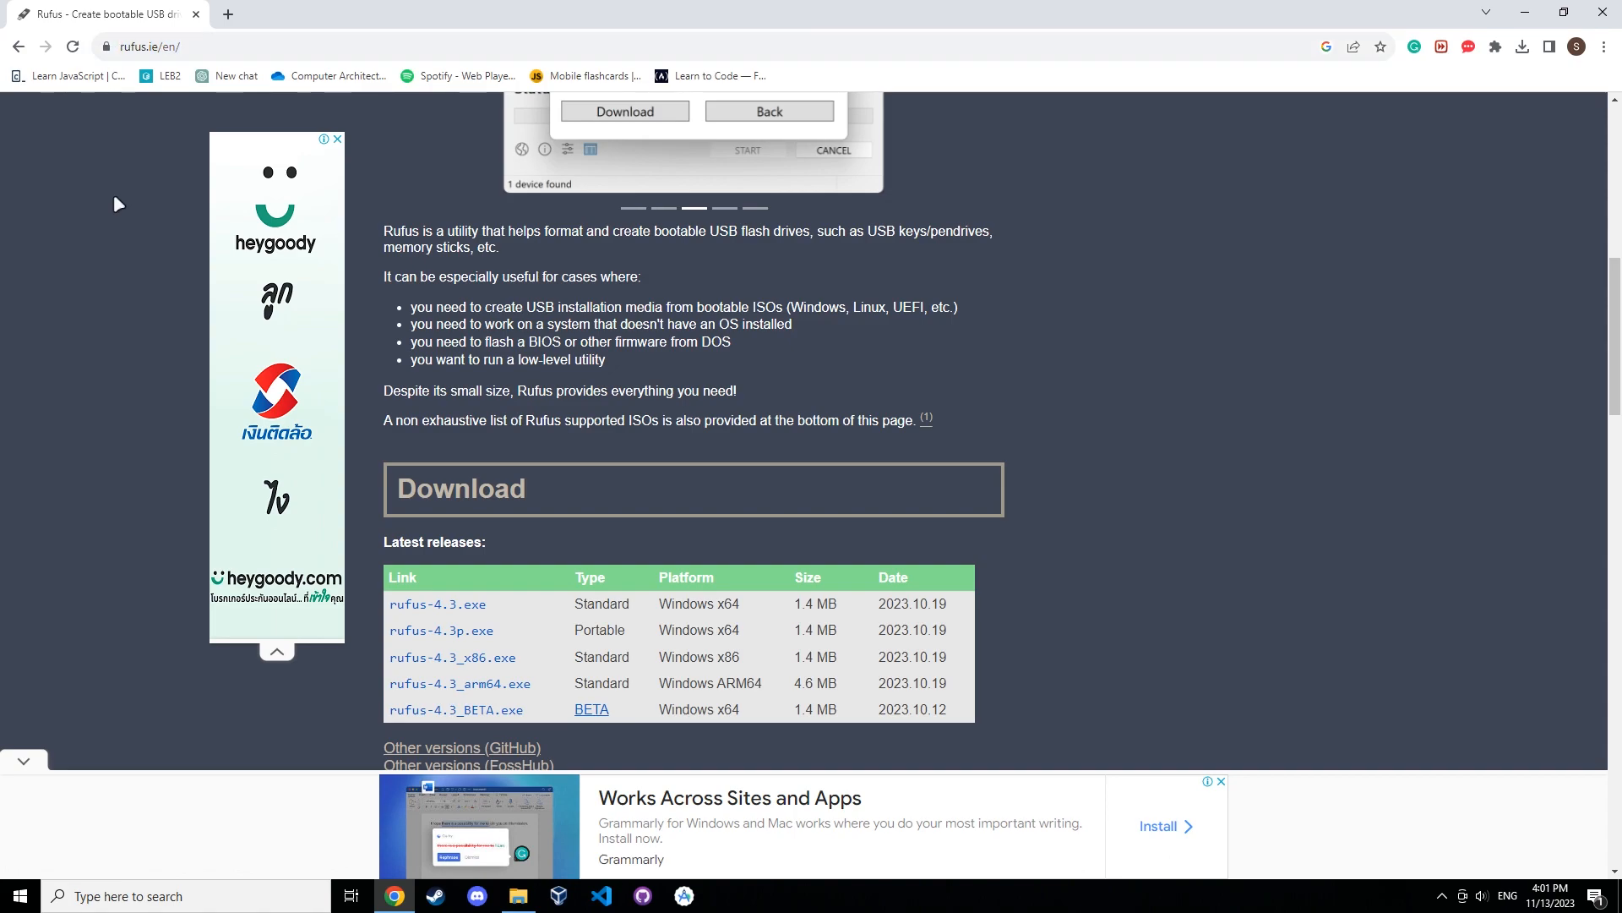
left_click(258, 900)
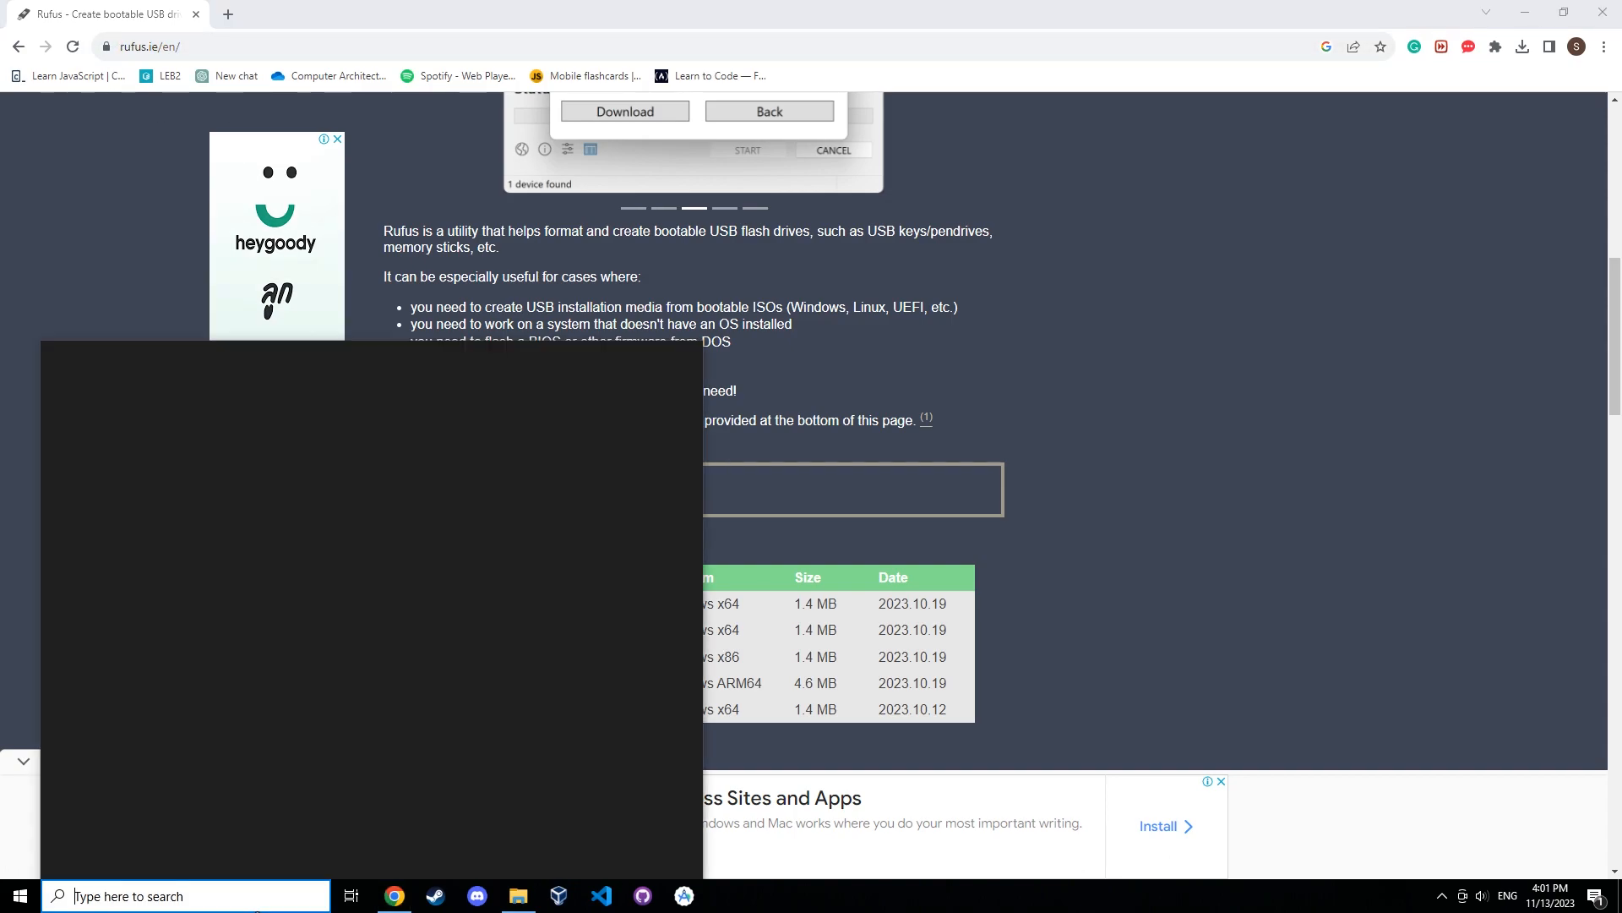
type("rufus")
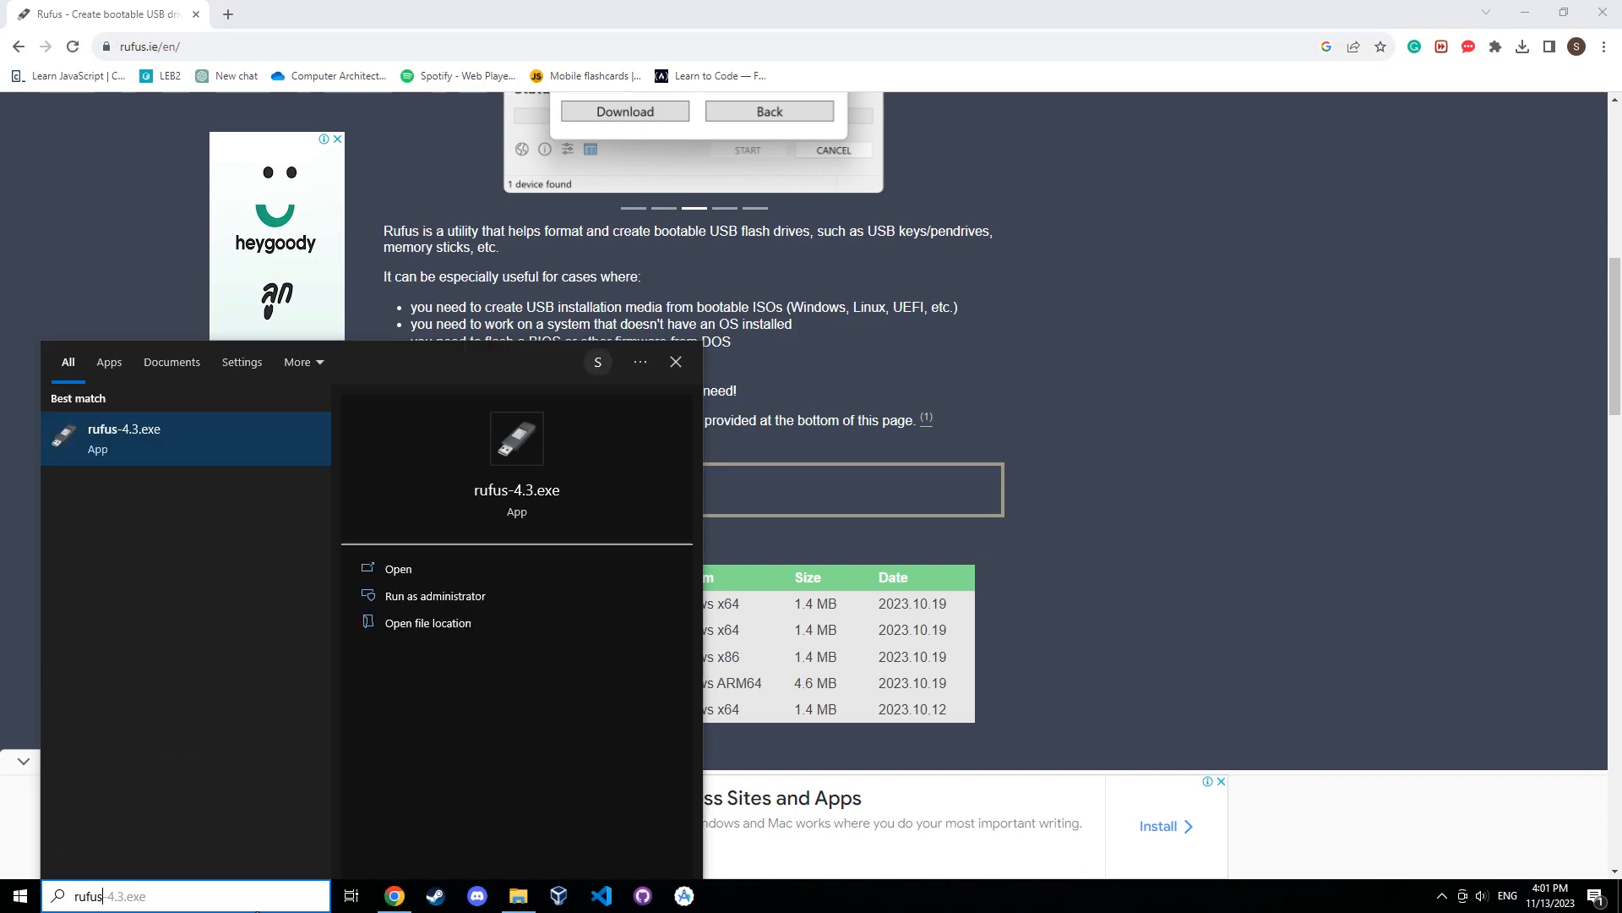
key("Return")
left_click(714, 561)
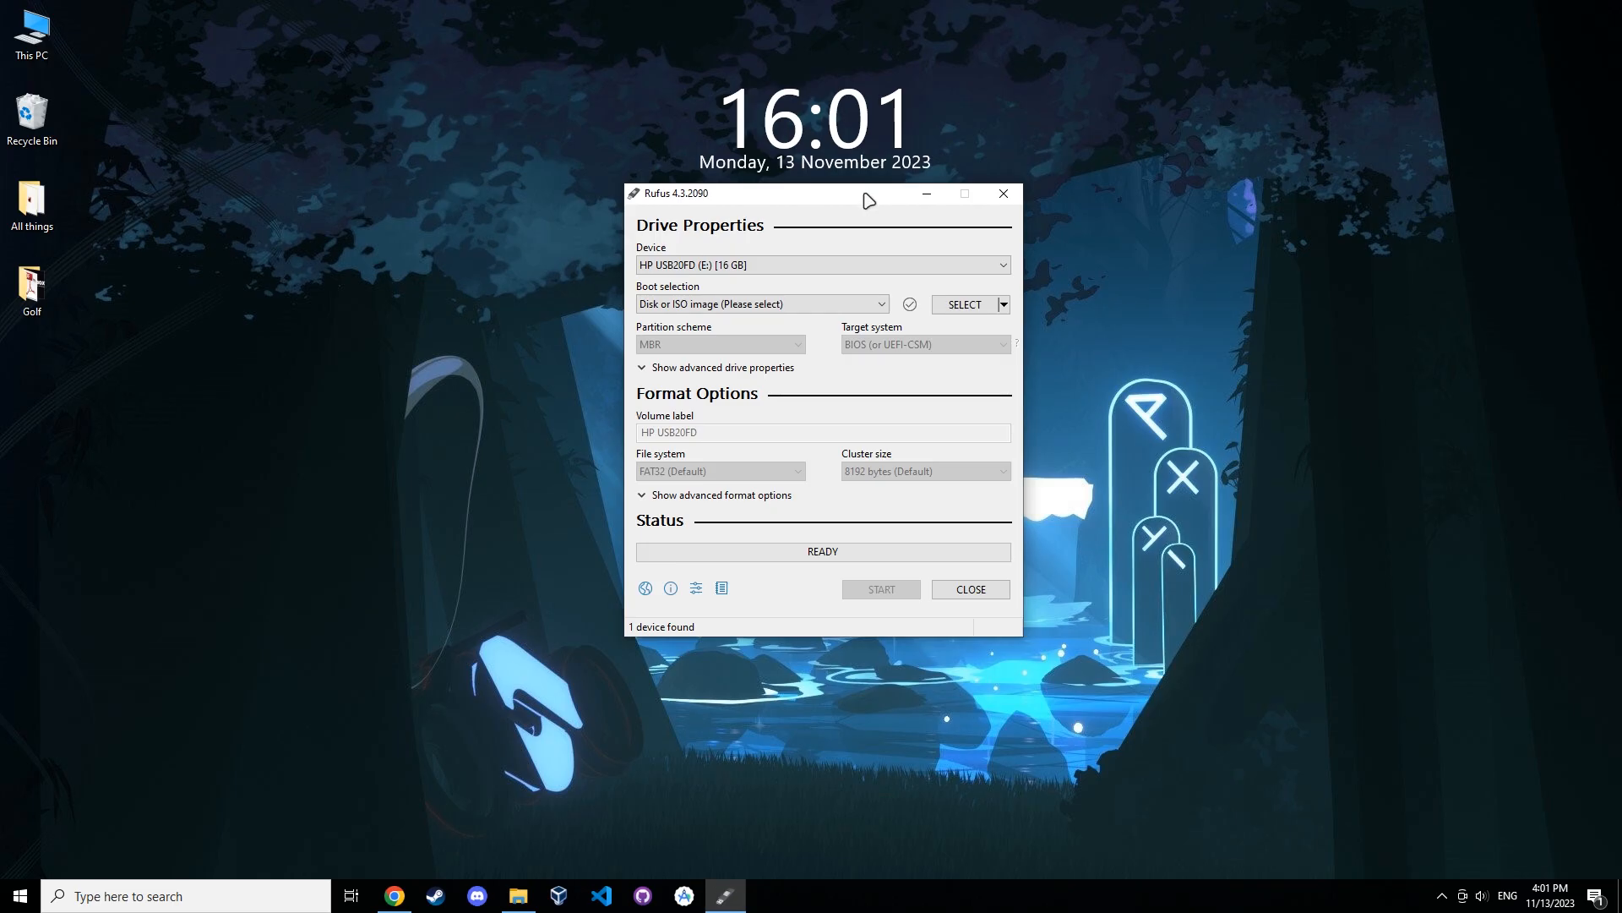
left_click_drag(863, 195, 856, 194)
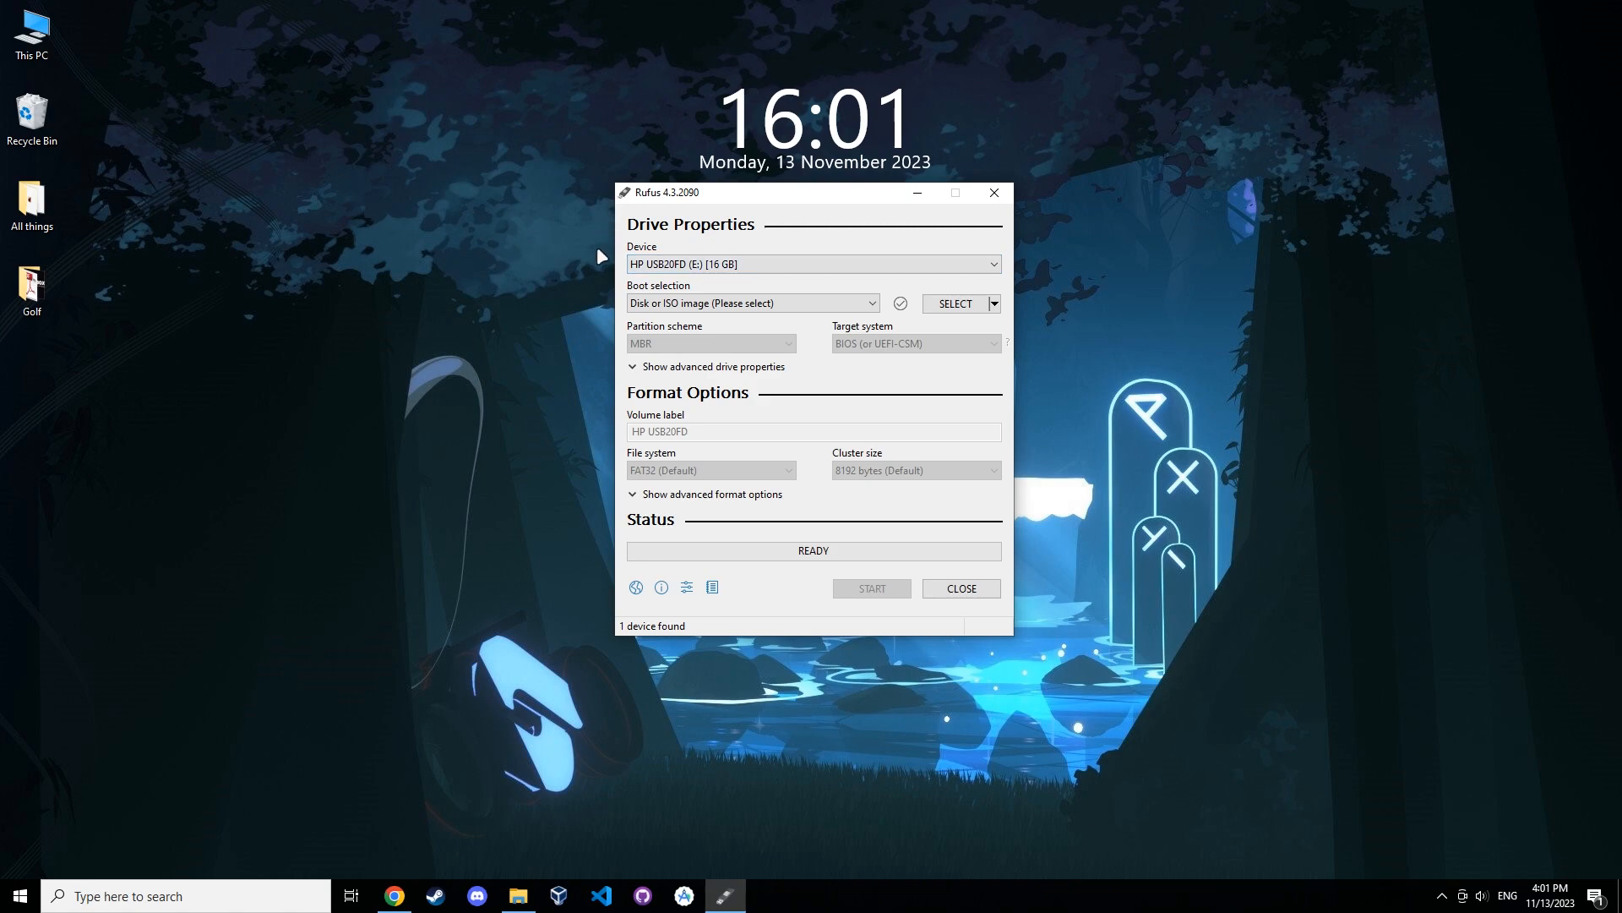
In Rufus, choose the HP USB20FD (E:) 16 GB drive and Disk or ISO image as boot selection.
left_click(876, 265)
left_click(659, 264)
left_click(651, 264)
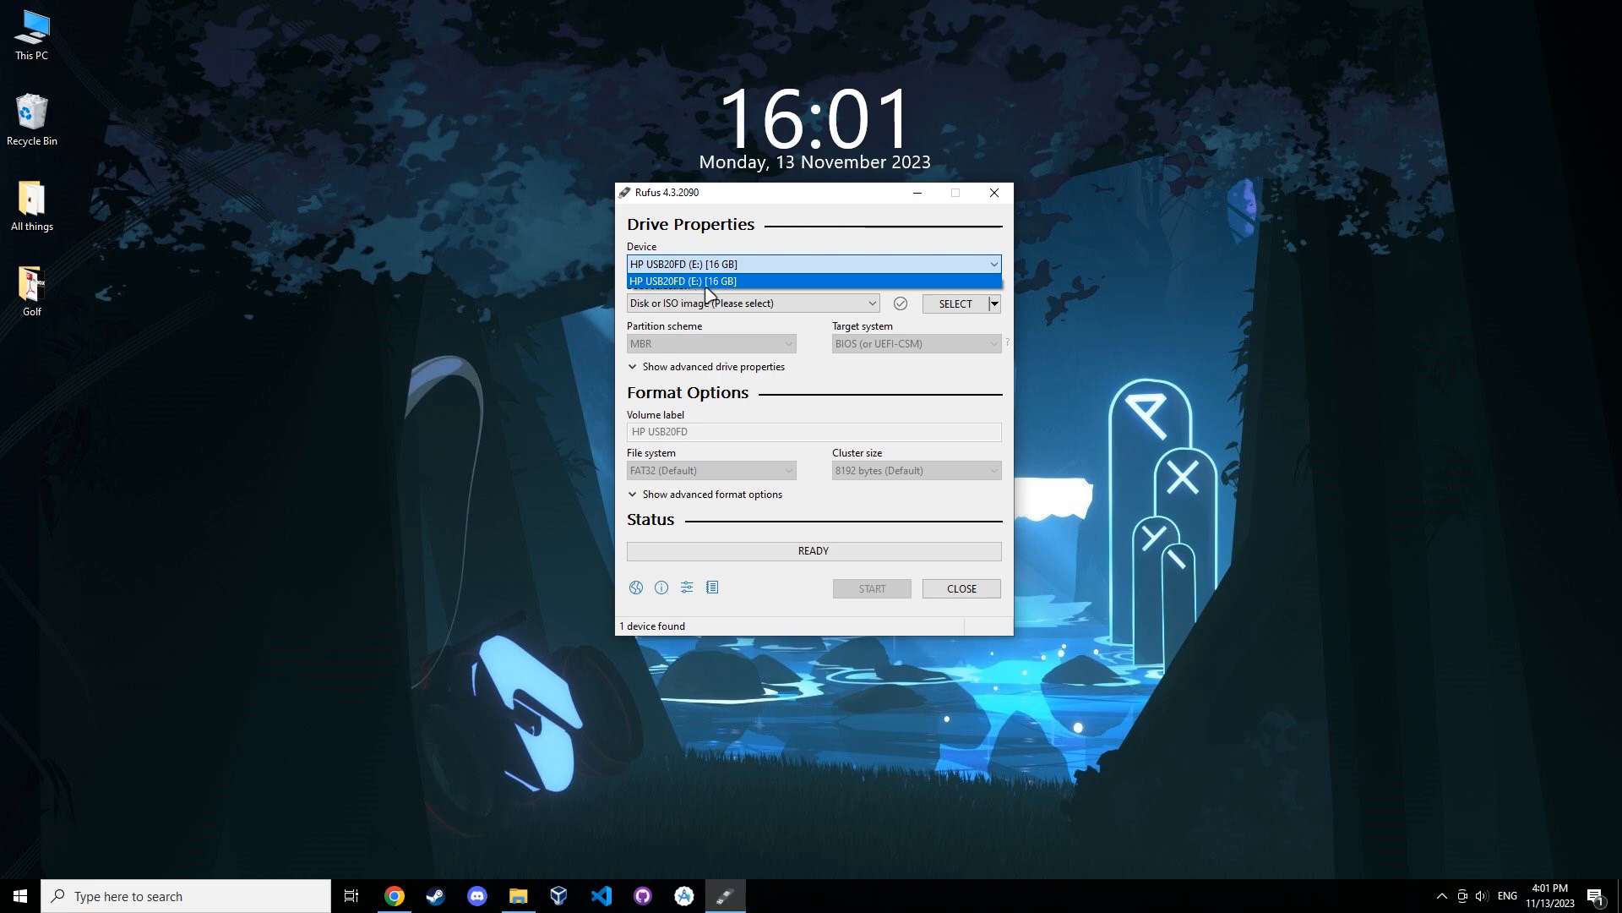
left_click(720, 265)
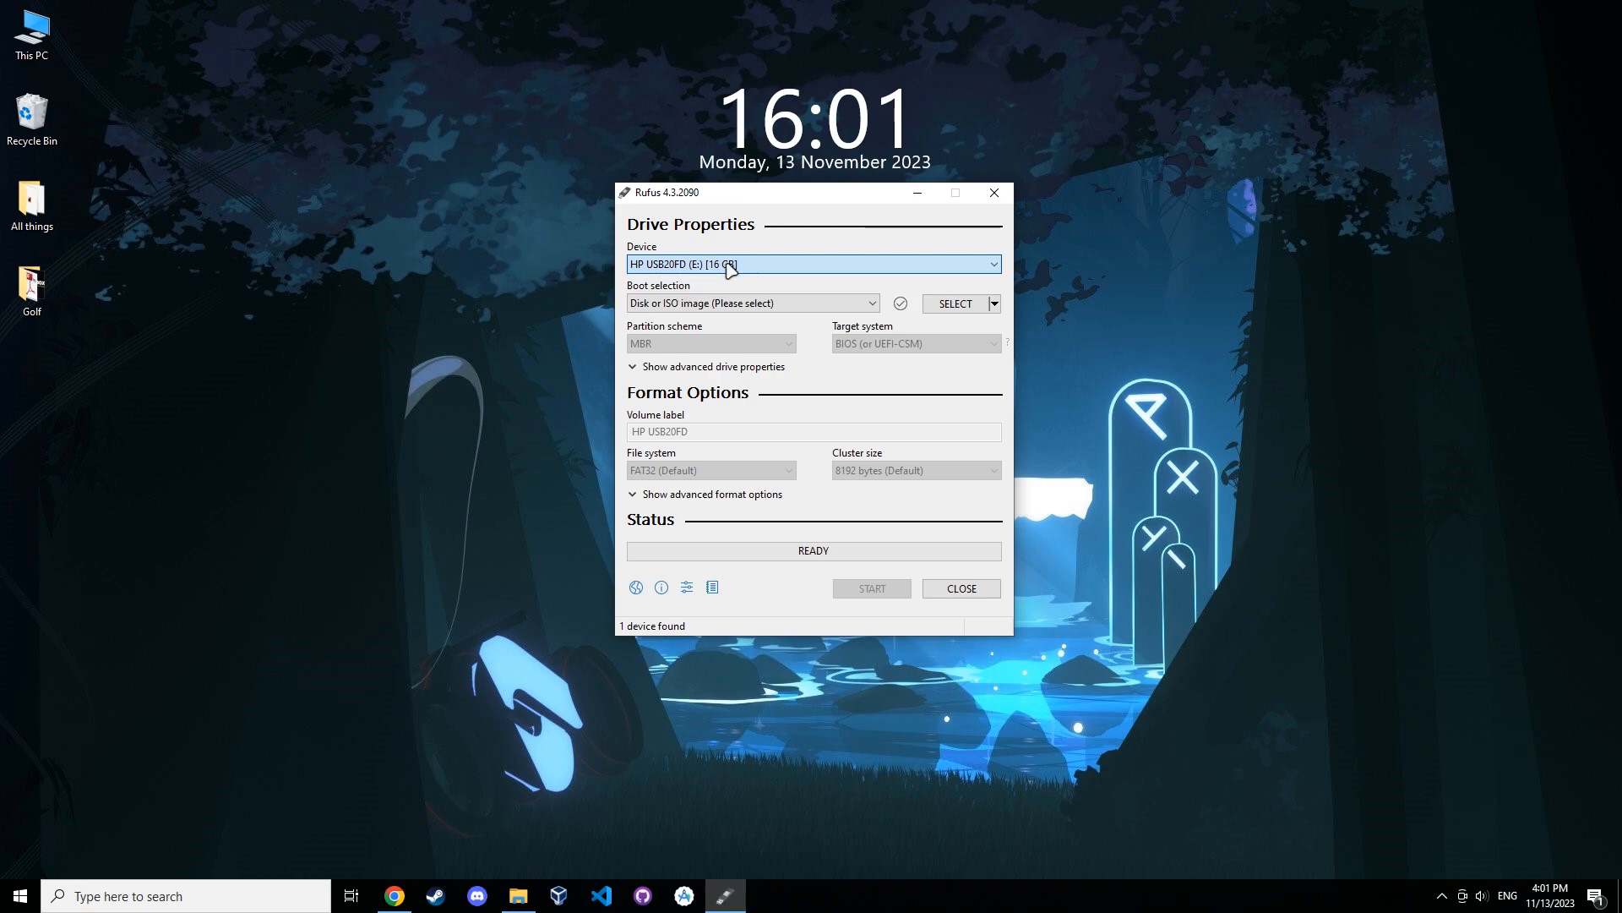
left_click(698, 306)
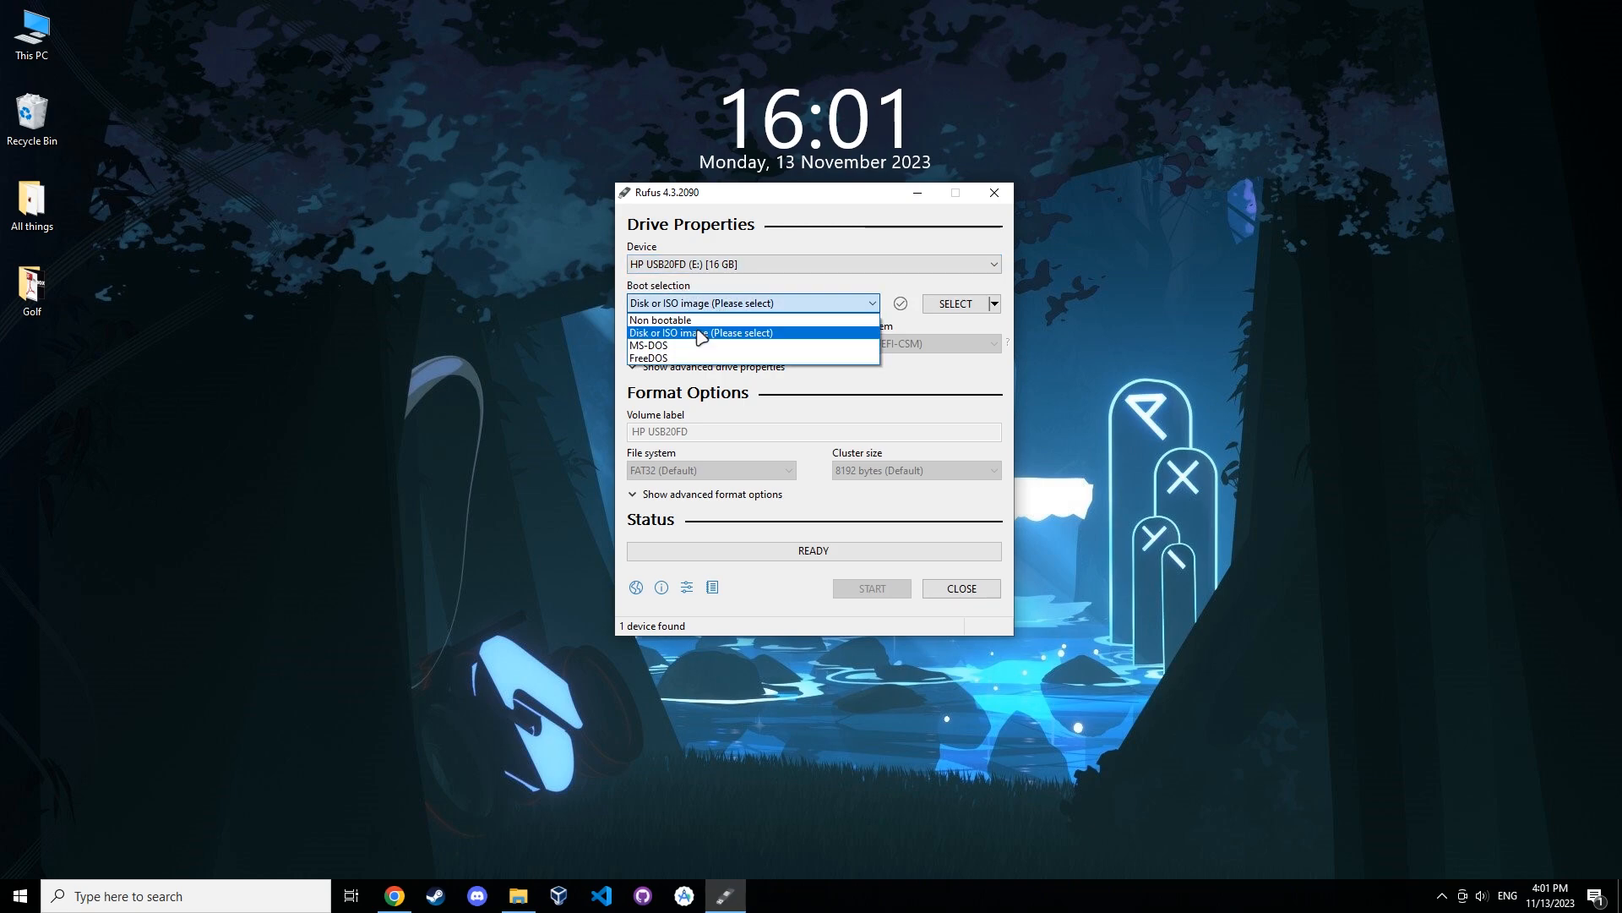
left_click(699, 333)
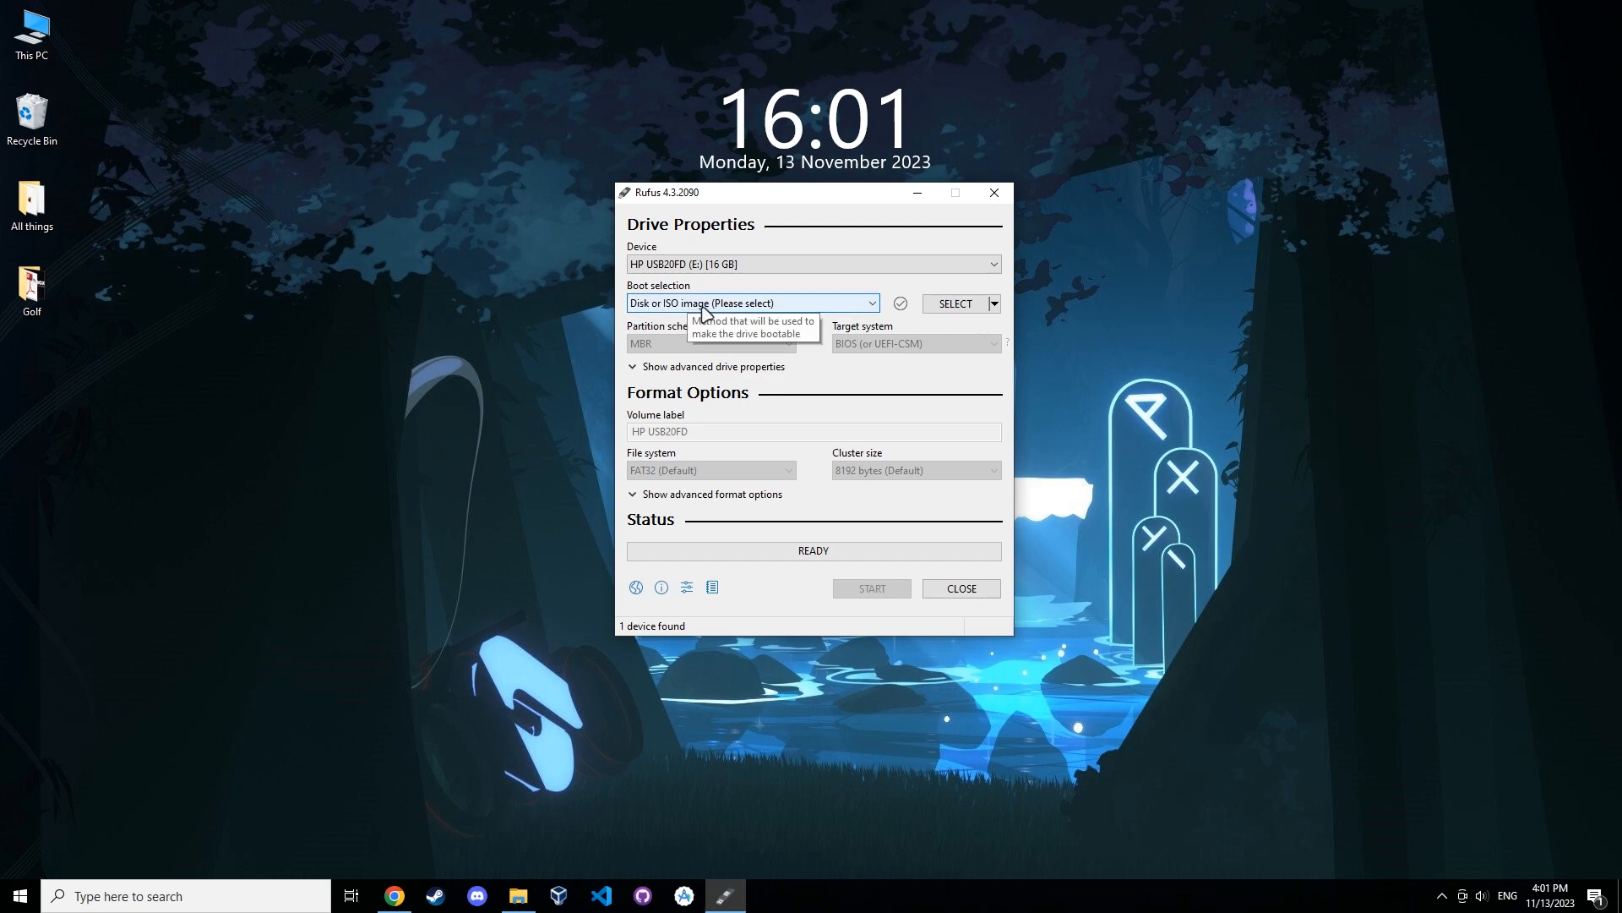
Select the ubuntu-22.04.3-desktop-amd64.iso image as the boot image.
left_click(950, 306)
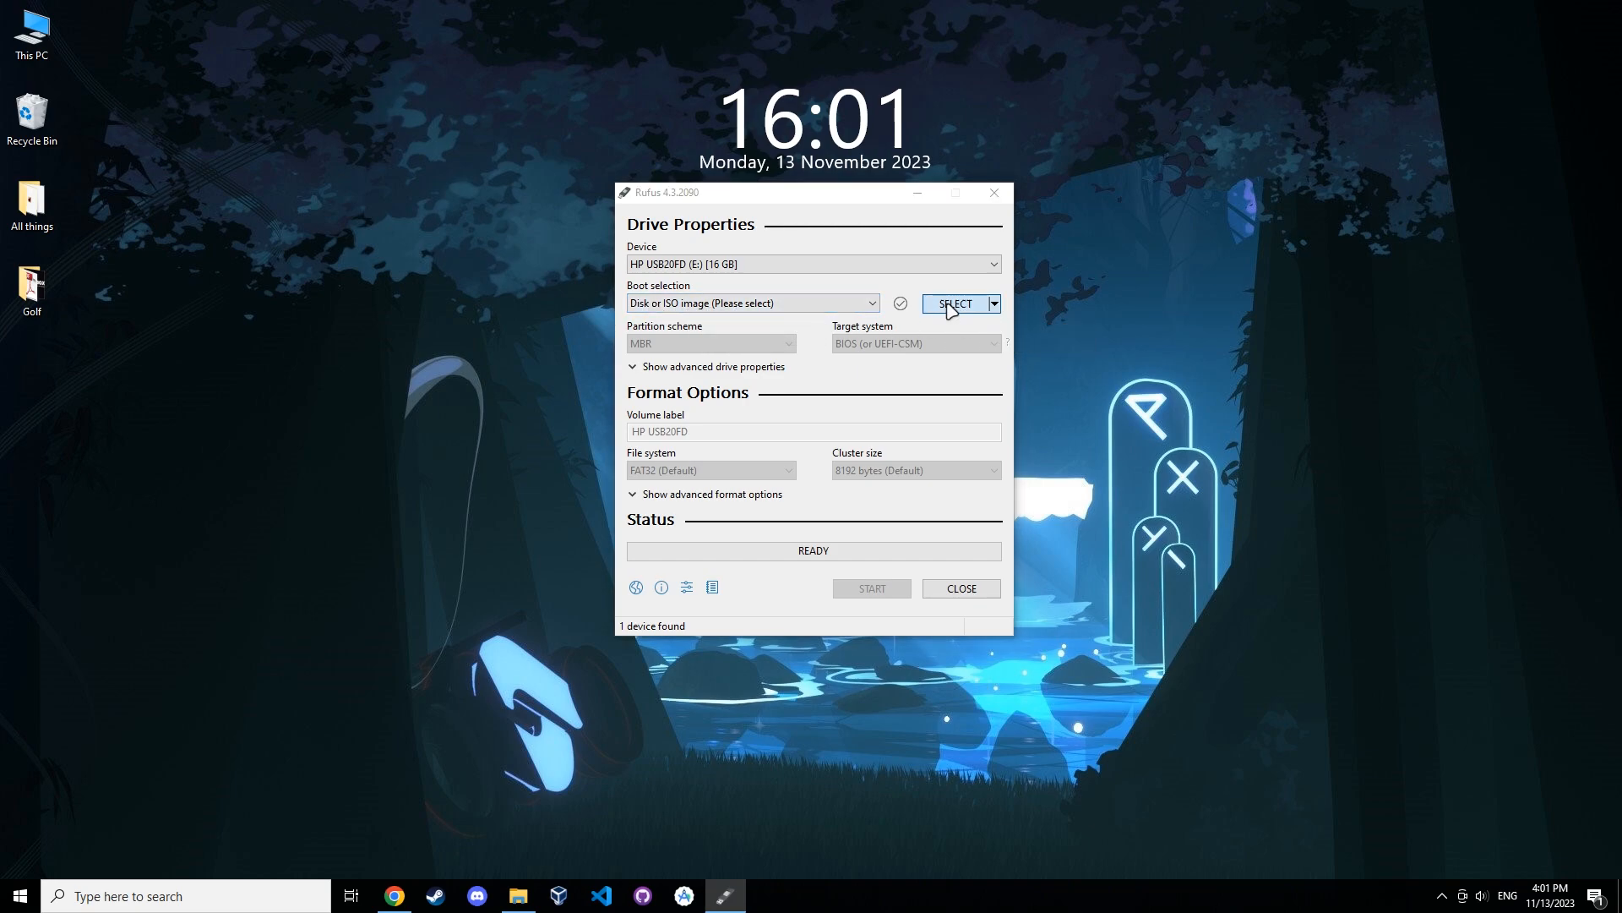
double_click(819, 376)
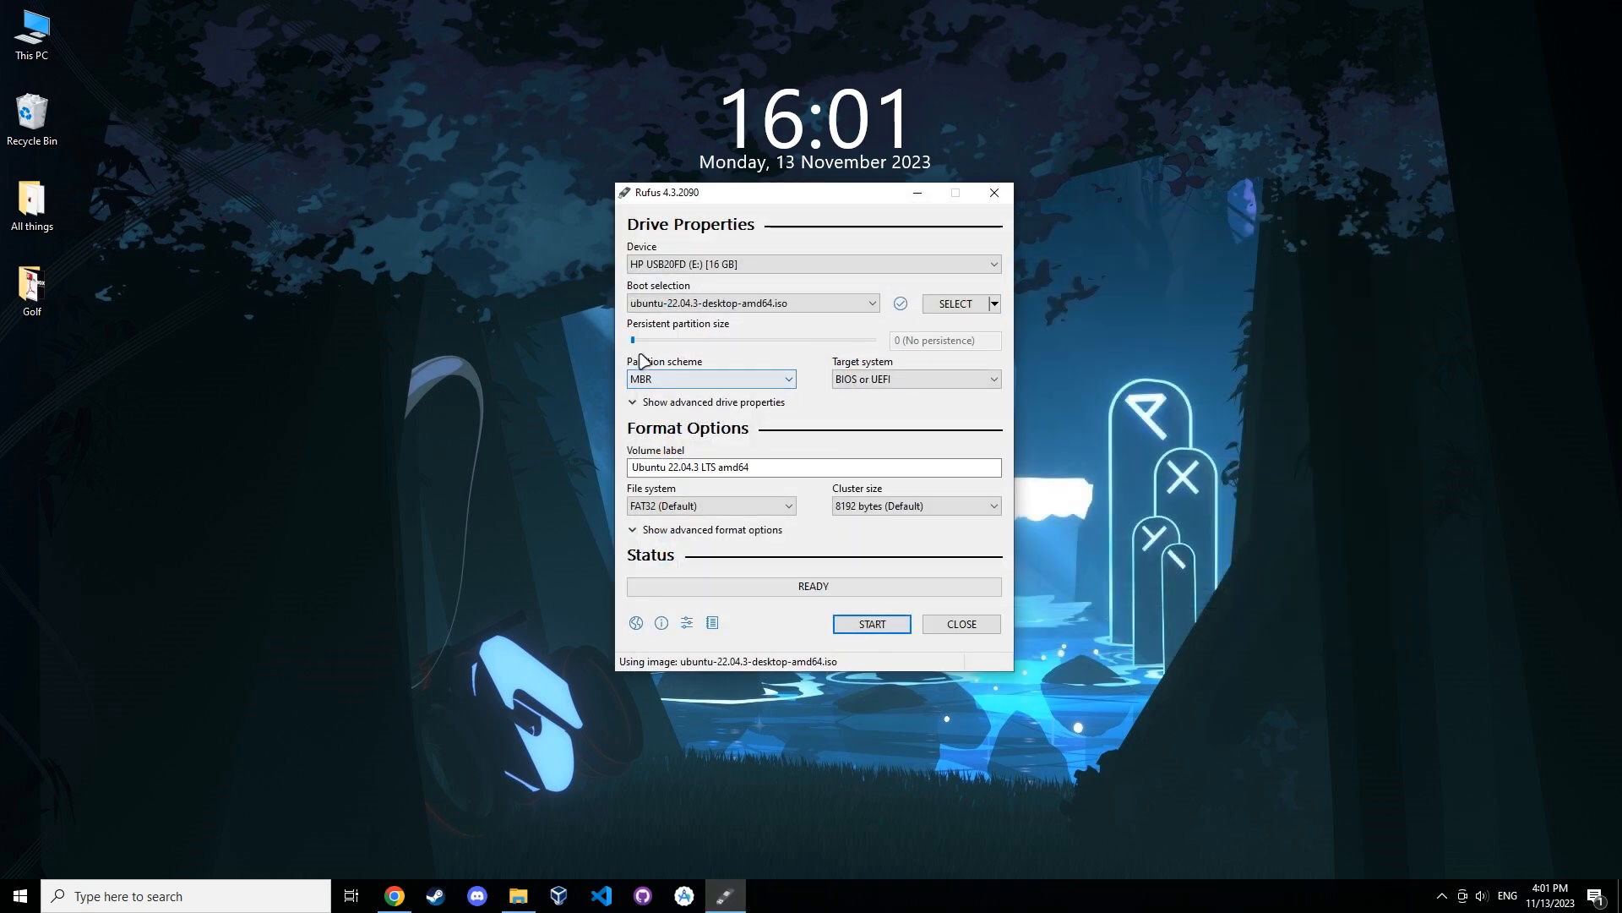
mouse_move(632, 340)
left_mouse_down()
mouse_move(822, 345)
mouse_move(627, 353)
left_mouse_up()
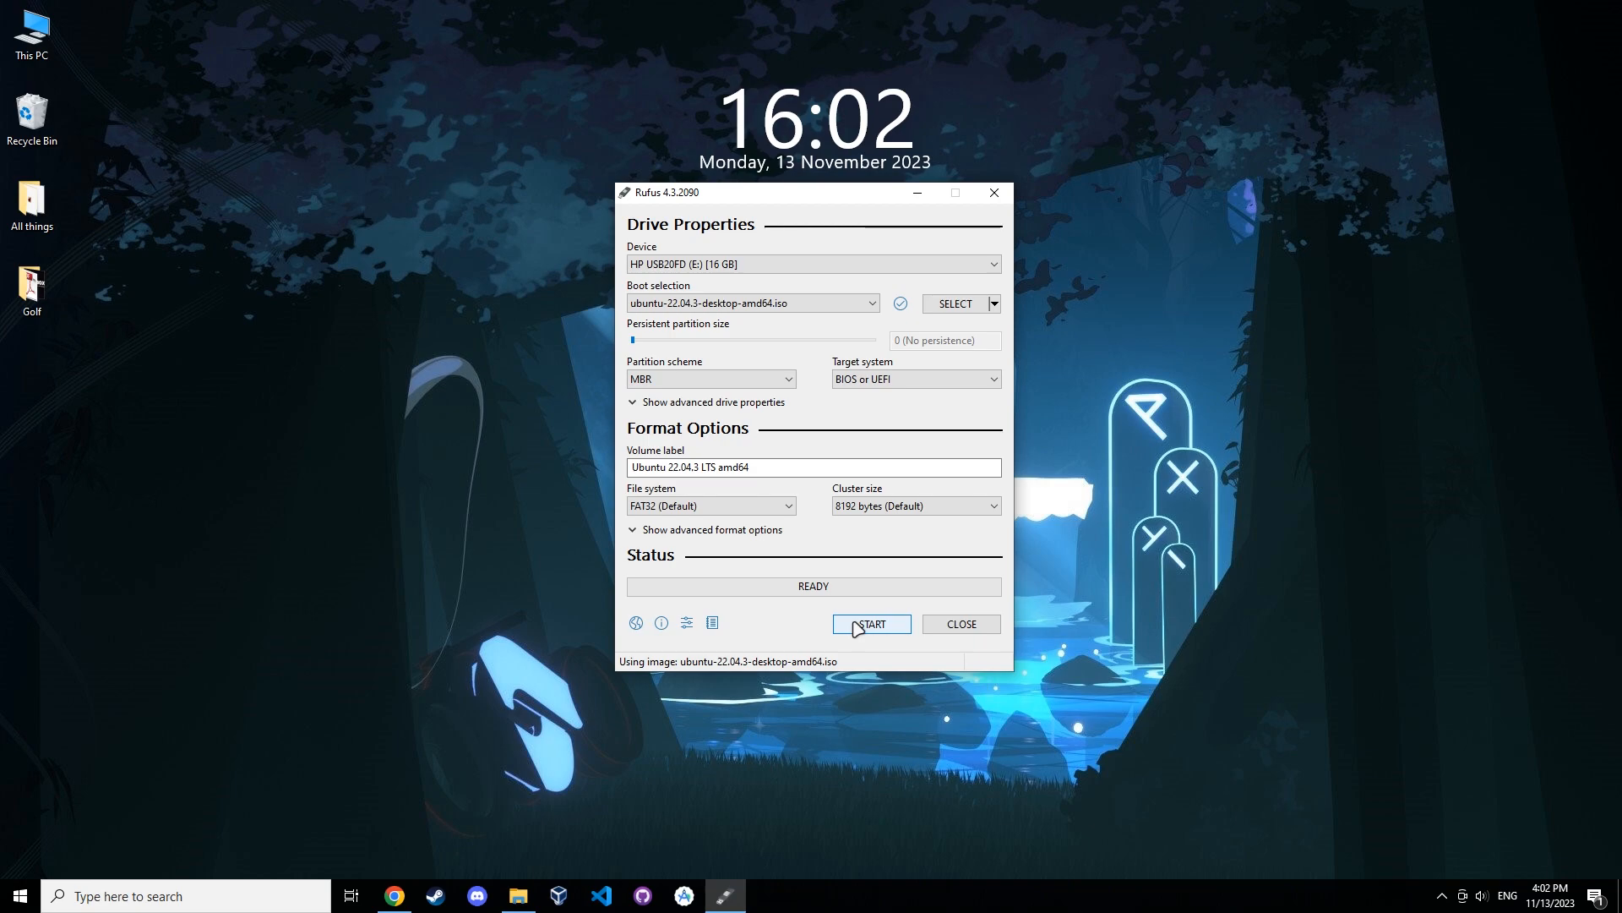
Start writing the image in ISO Image mode, accepting the Grub download and the drive-erase warning.
left_click(874, 633)
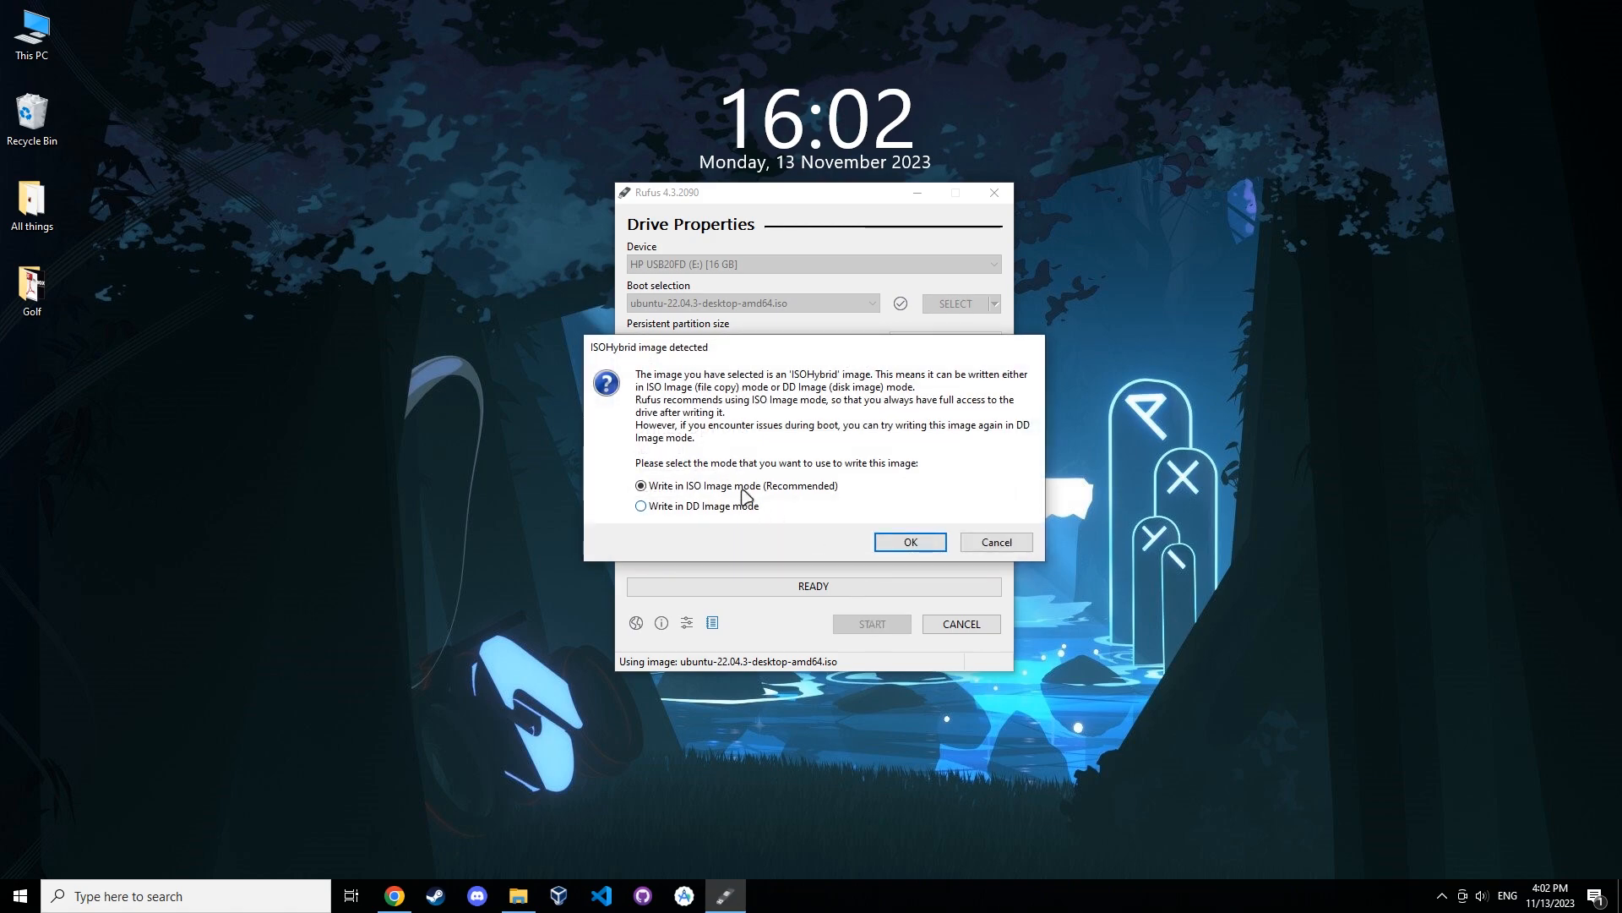
left_click(913, 543)
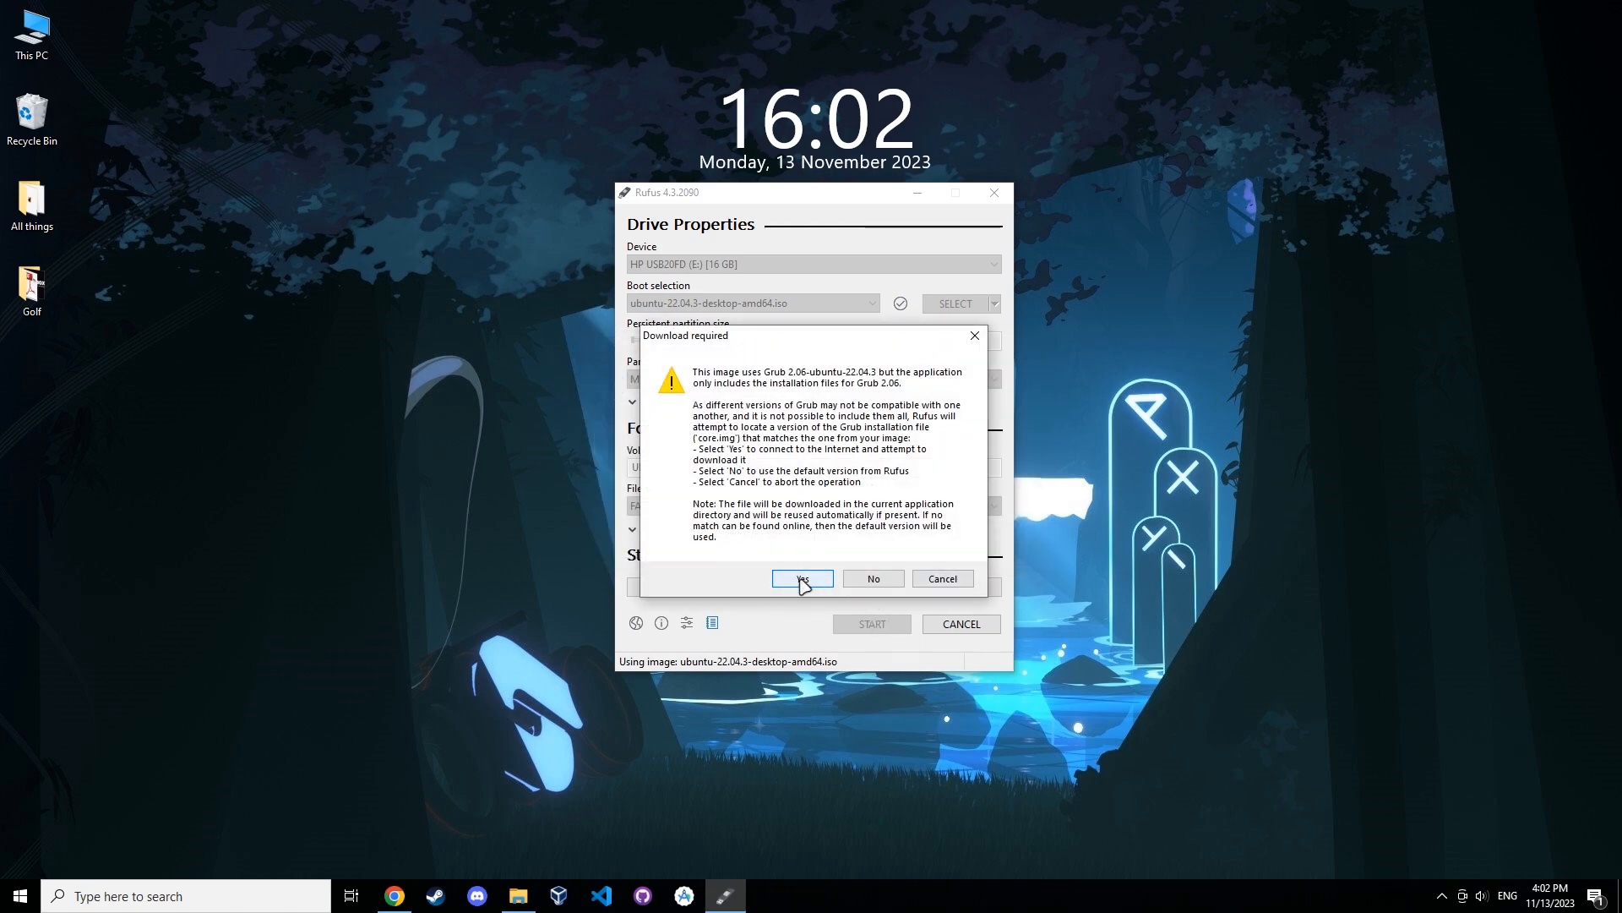
left_click(802, 580)
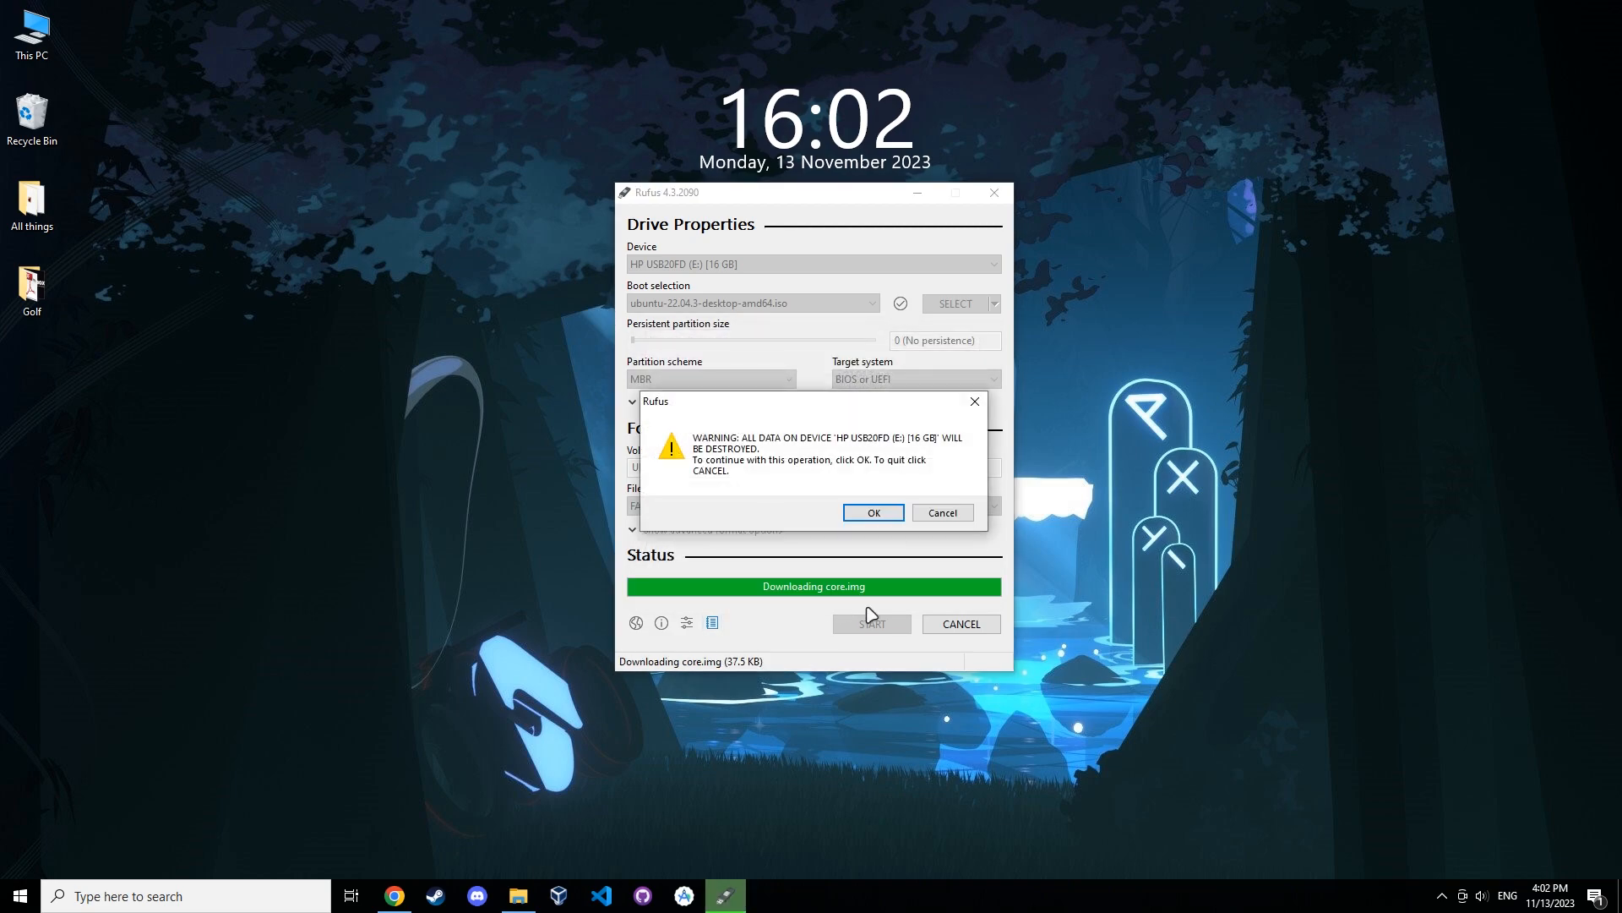
left_click(877, 513)
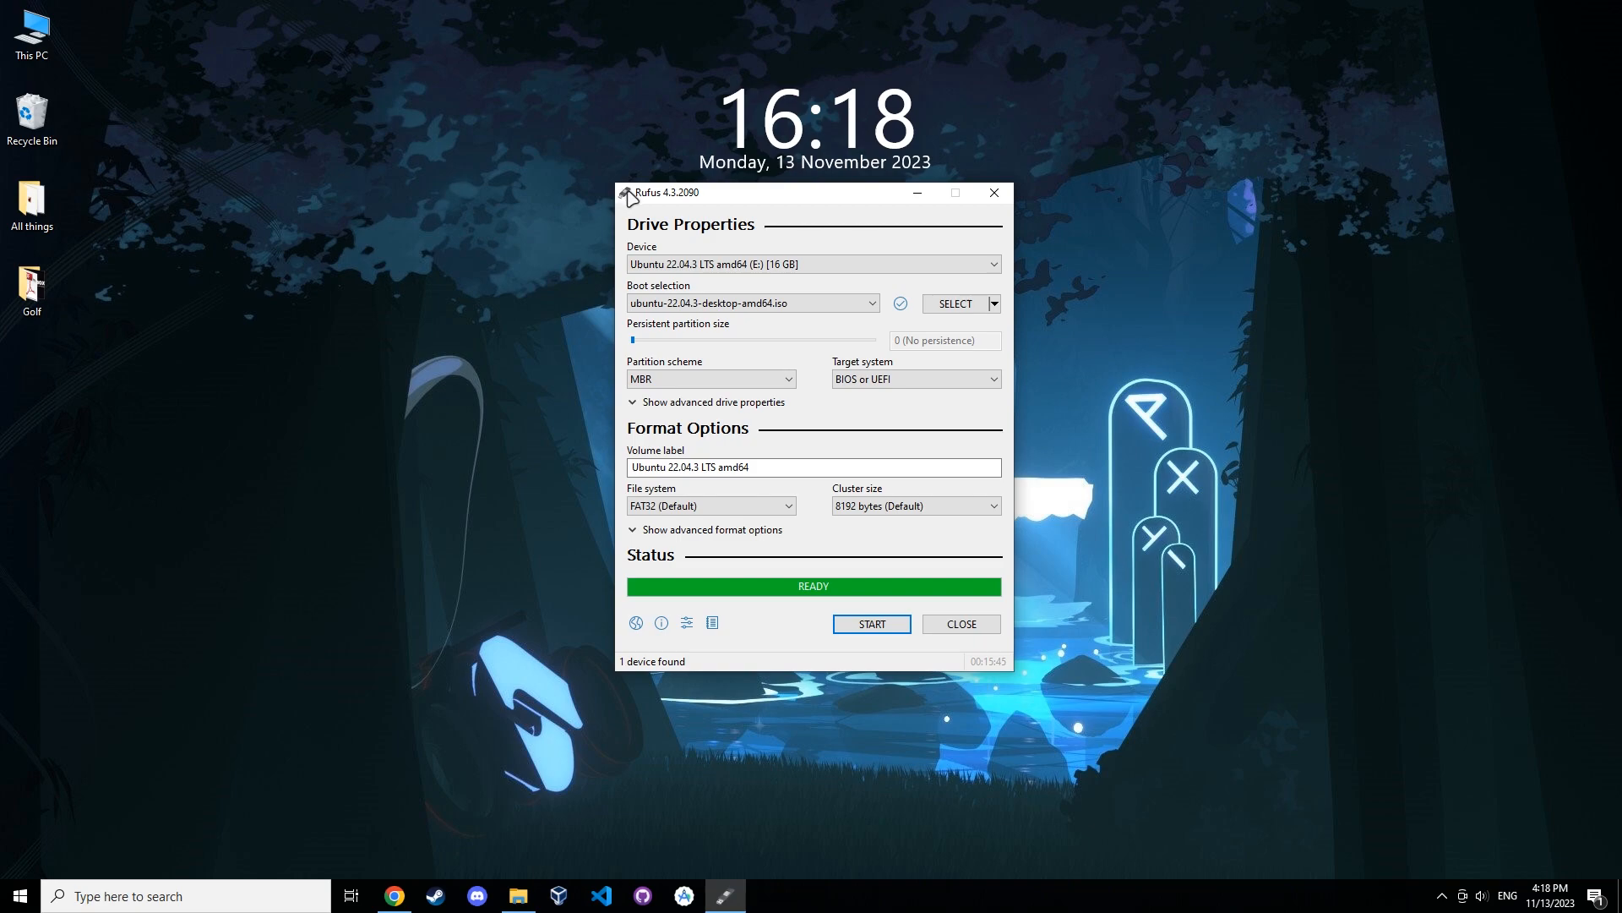
Close Rufus and safely eject the USB flash drive.
left_click(980, 630)
left_click(1441, 895)
left_click(1408, 796)
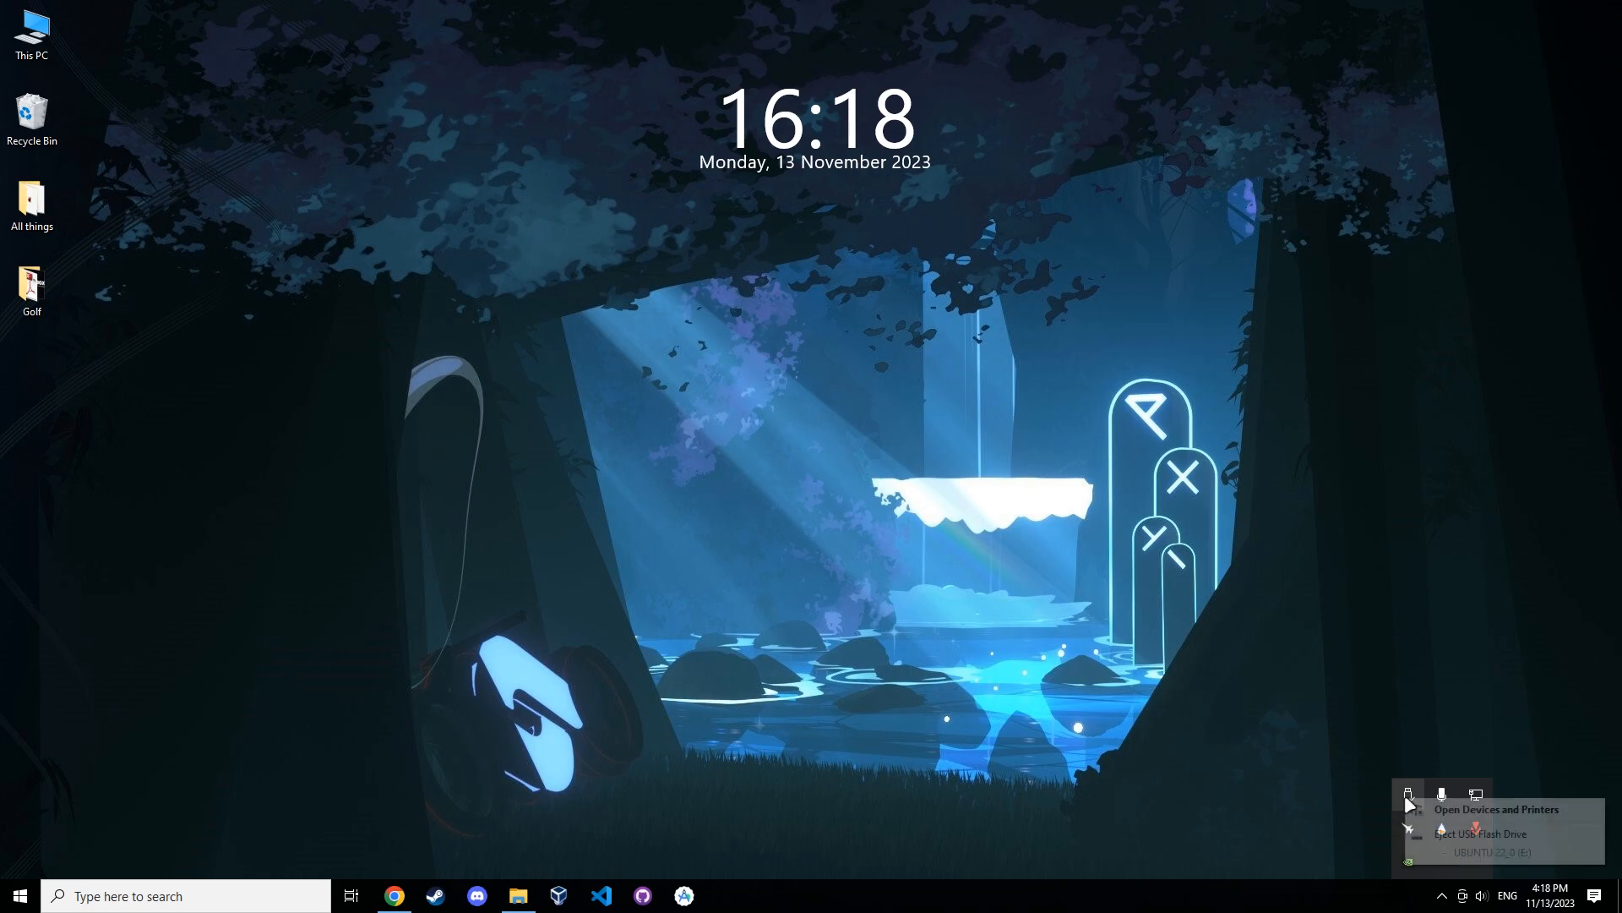
left_click(1440, 834)
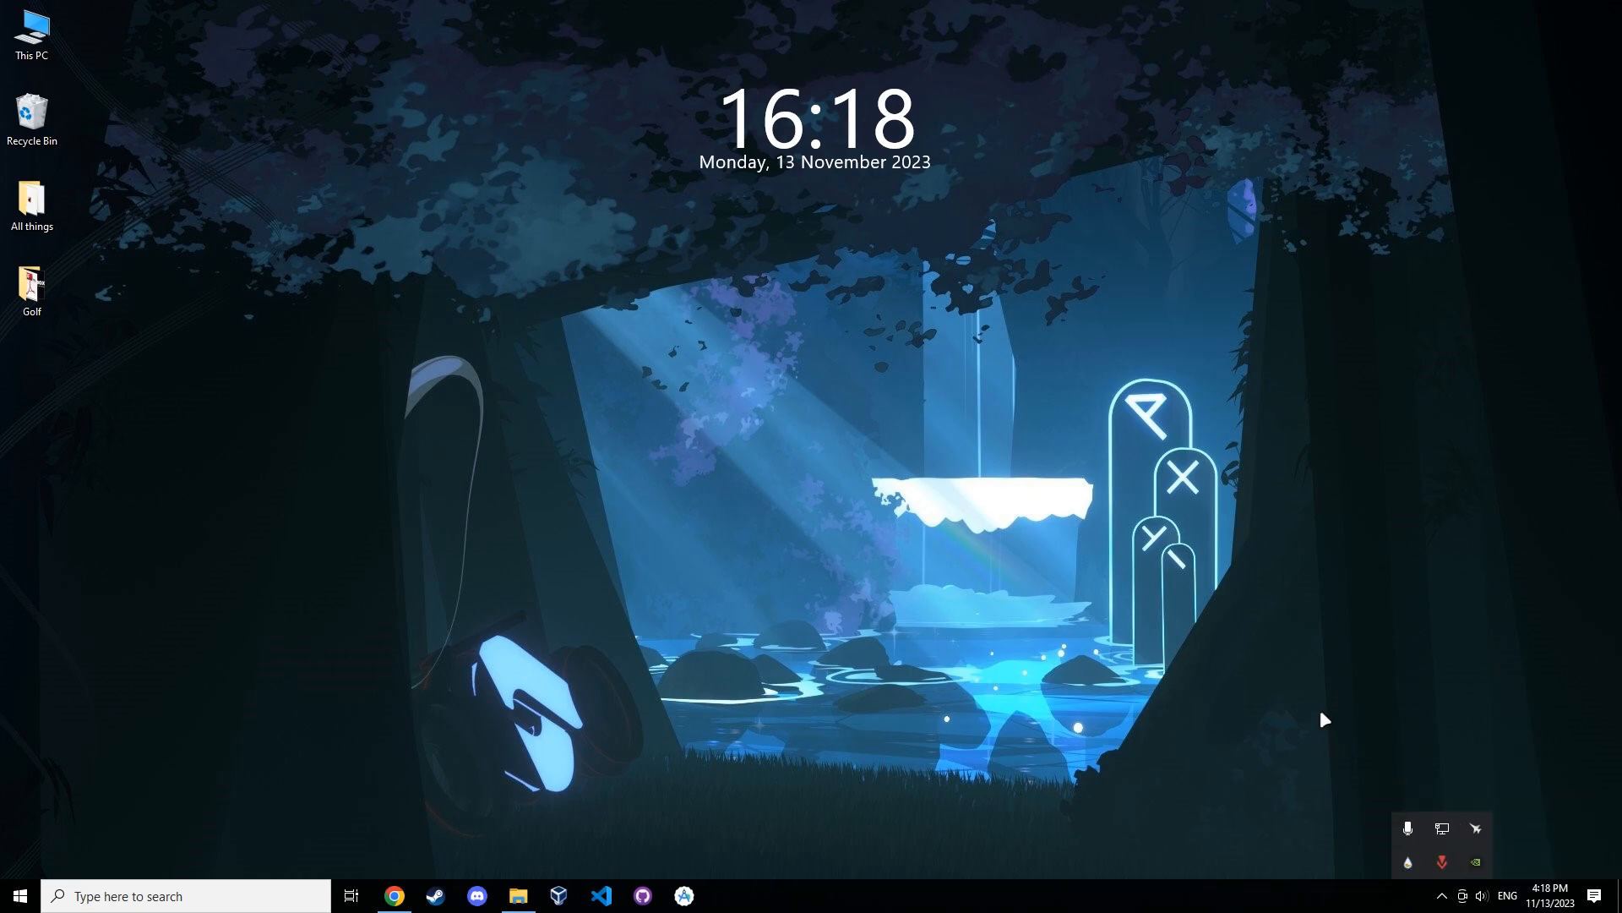
left_click(1321, 713)
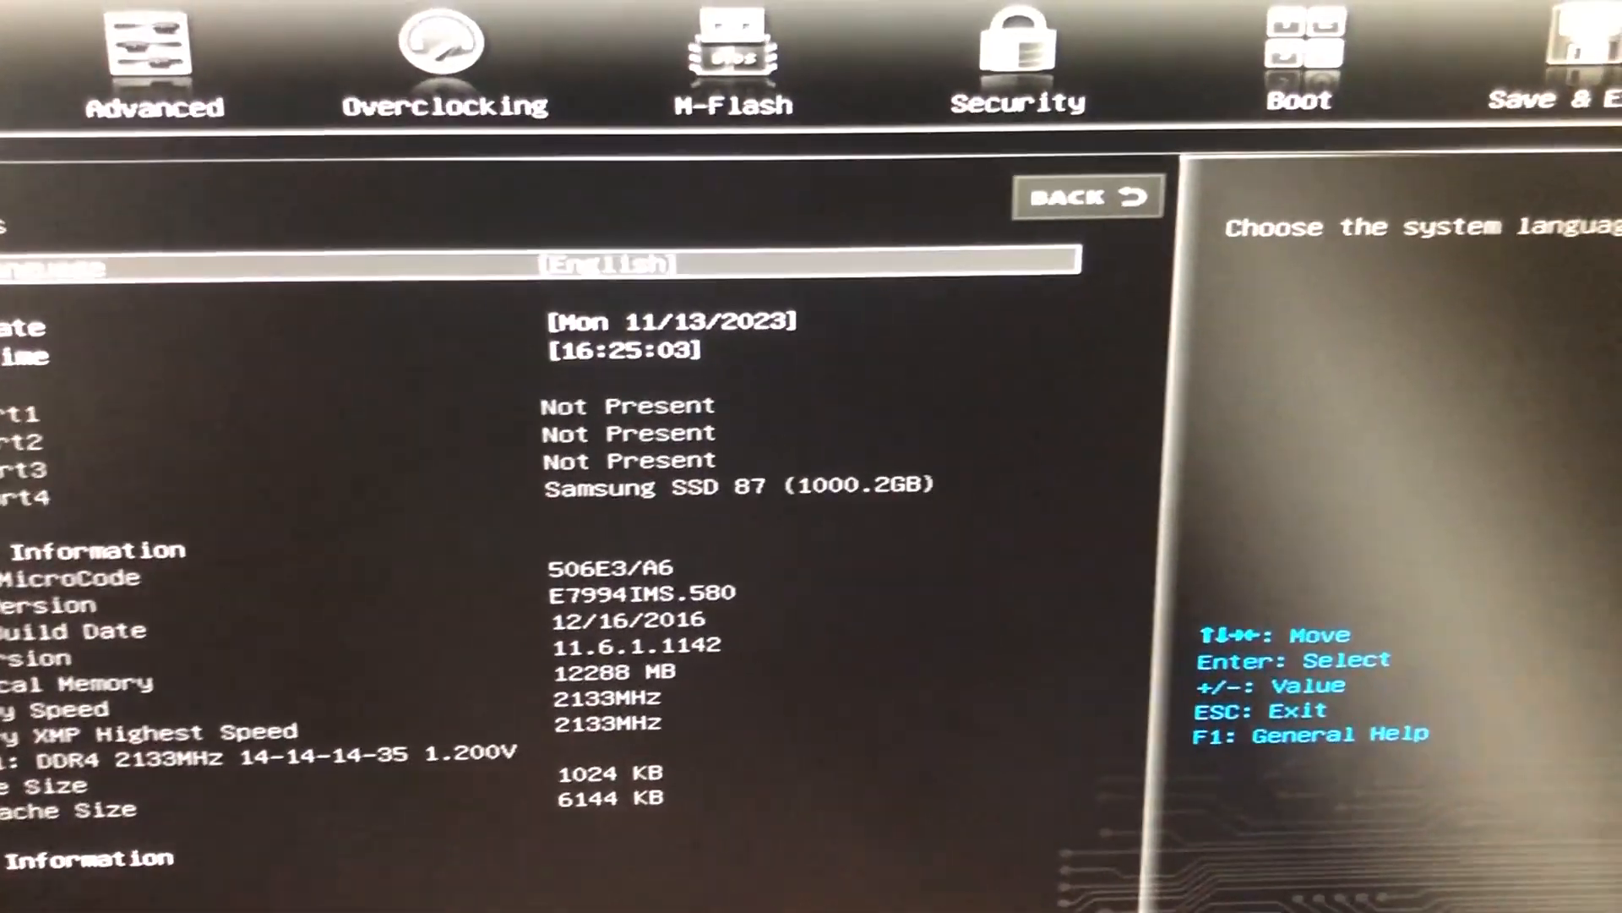
Examine the Boot Option #1 choices in the BIOS Boot settings without changing them.
key("Left")
key("Left")
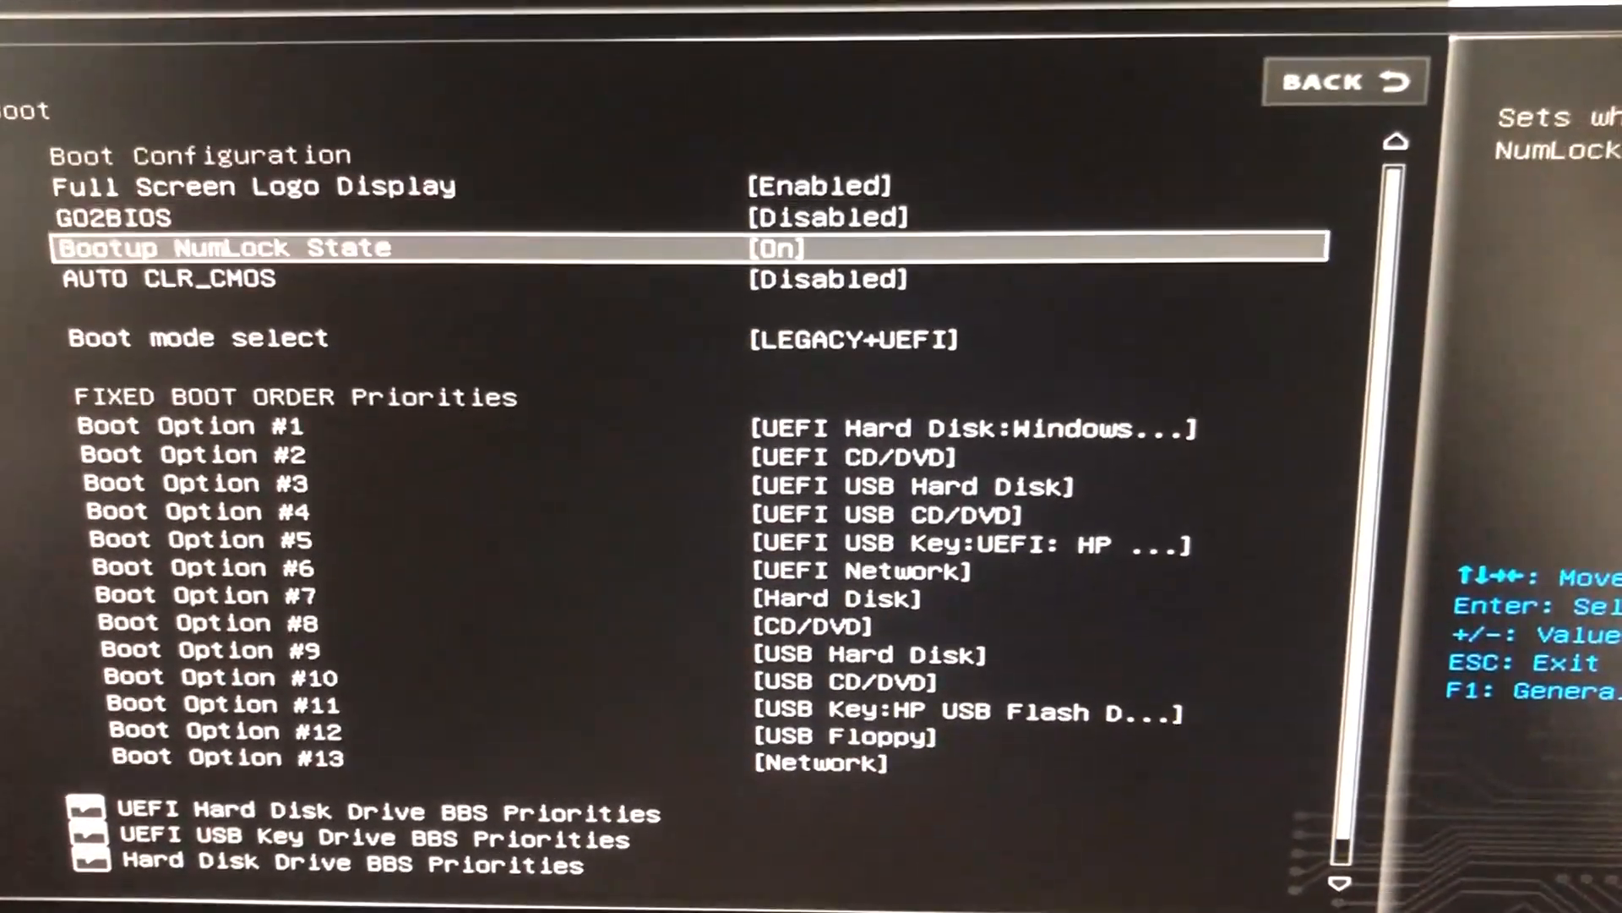
key("Down")
key("Down")
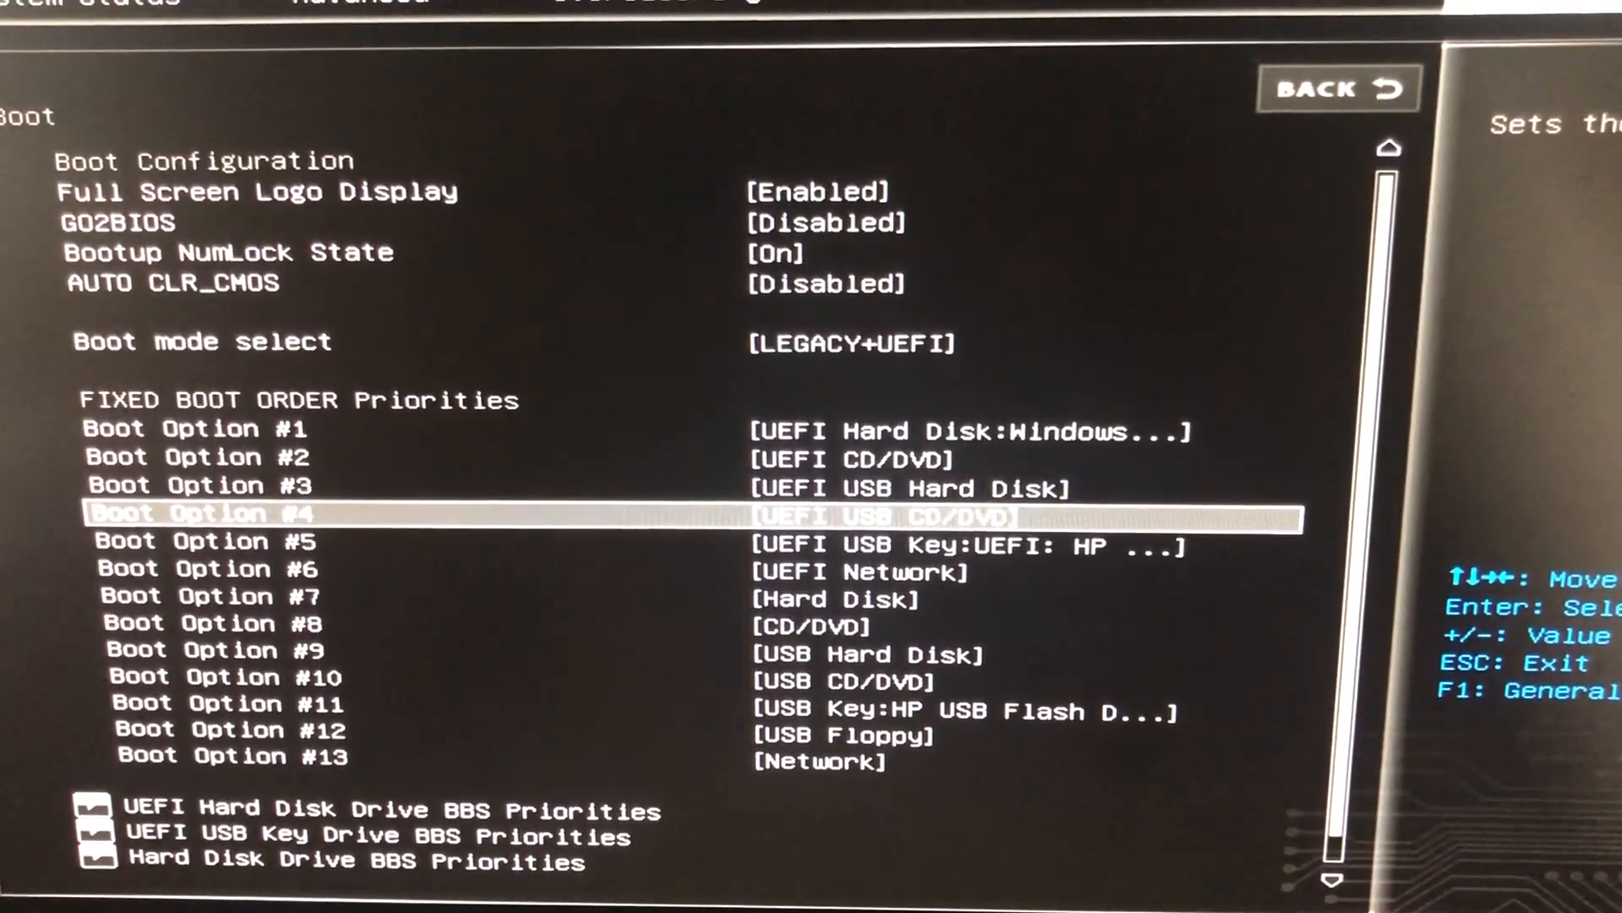
key("Up")
key("Up")
key("Up")
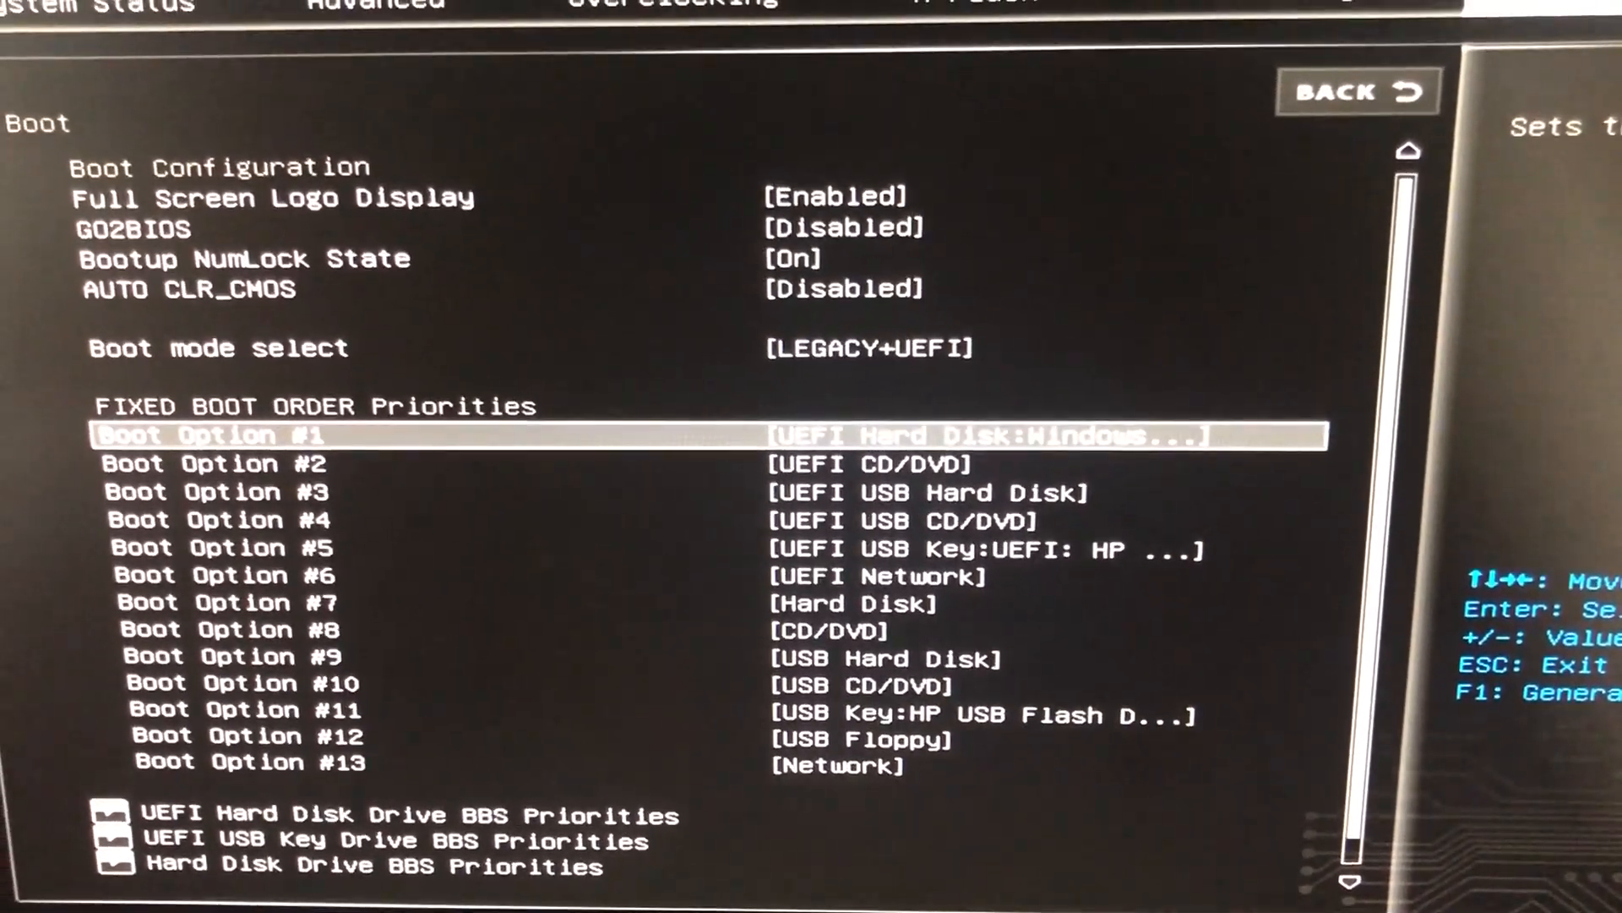
key("Return")
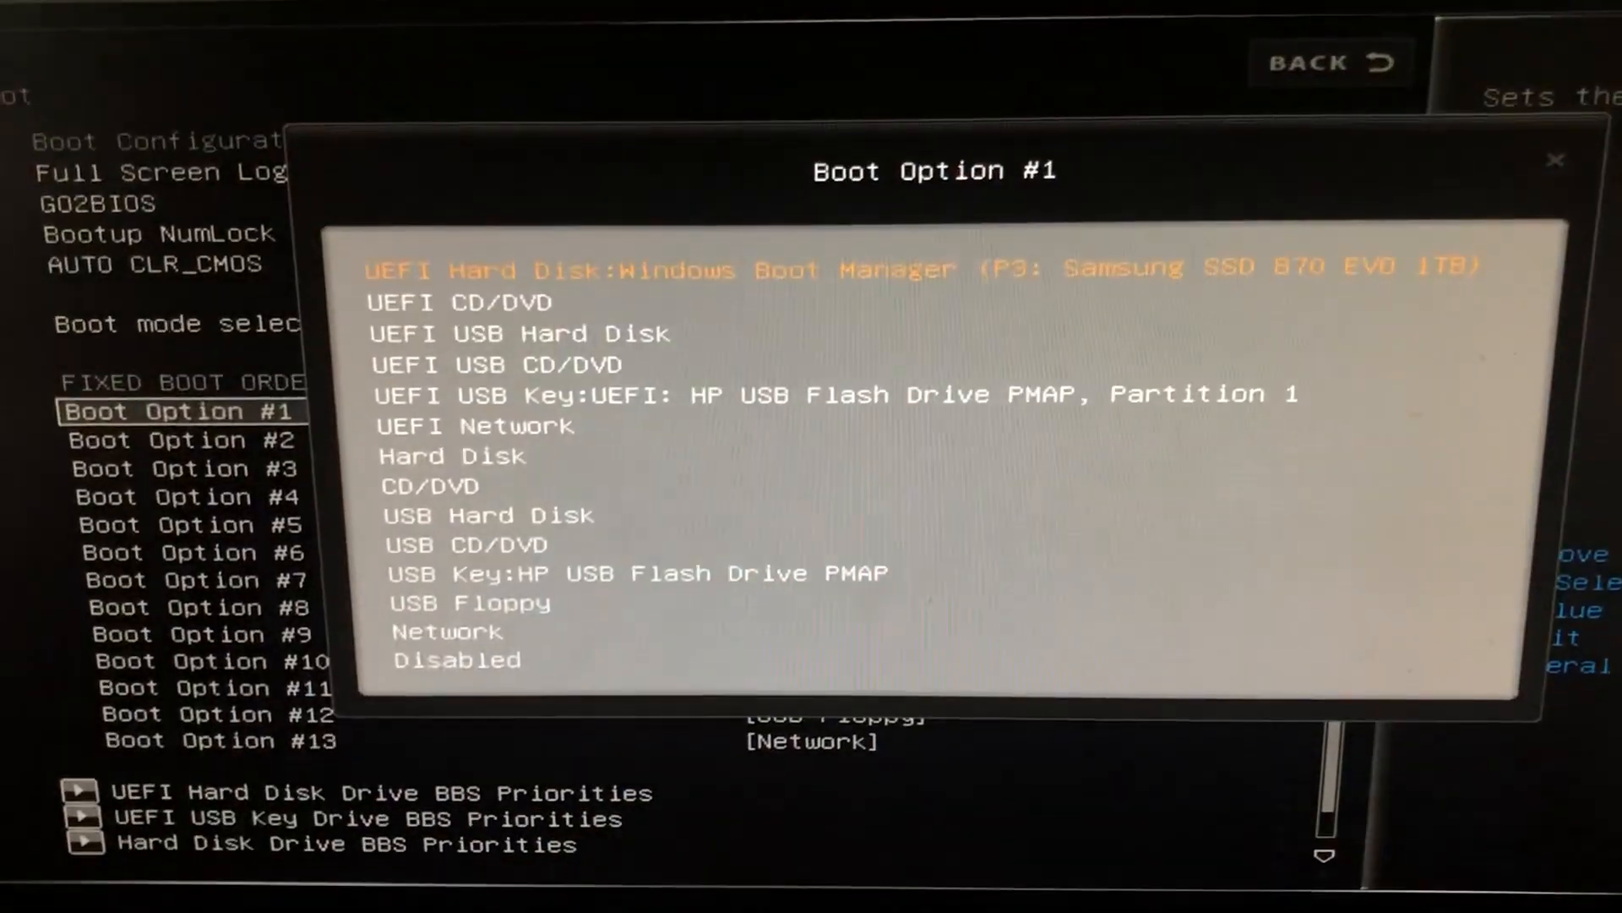
key("Down")
key("Down")
key("Down")
key("Down")
key("Down")
key("Up")
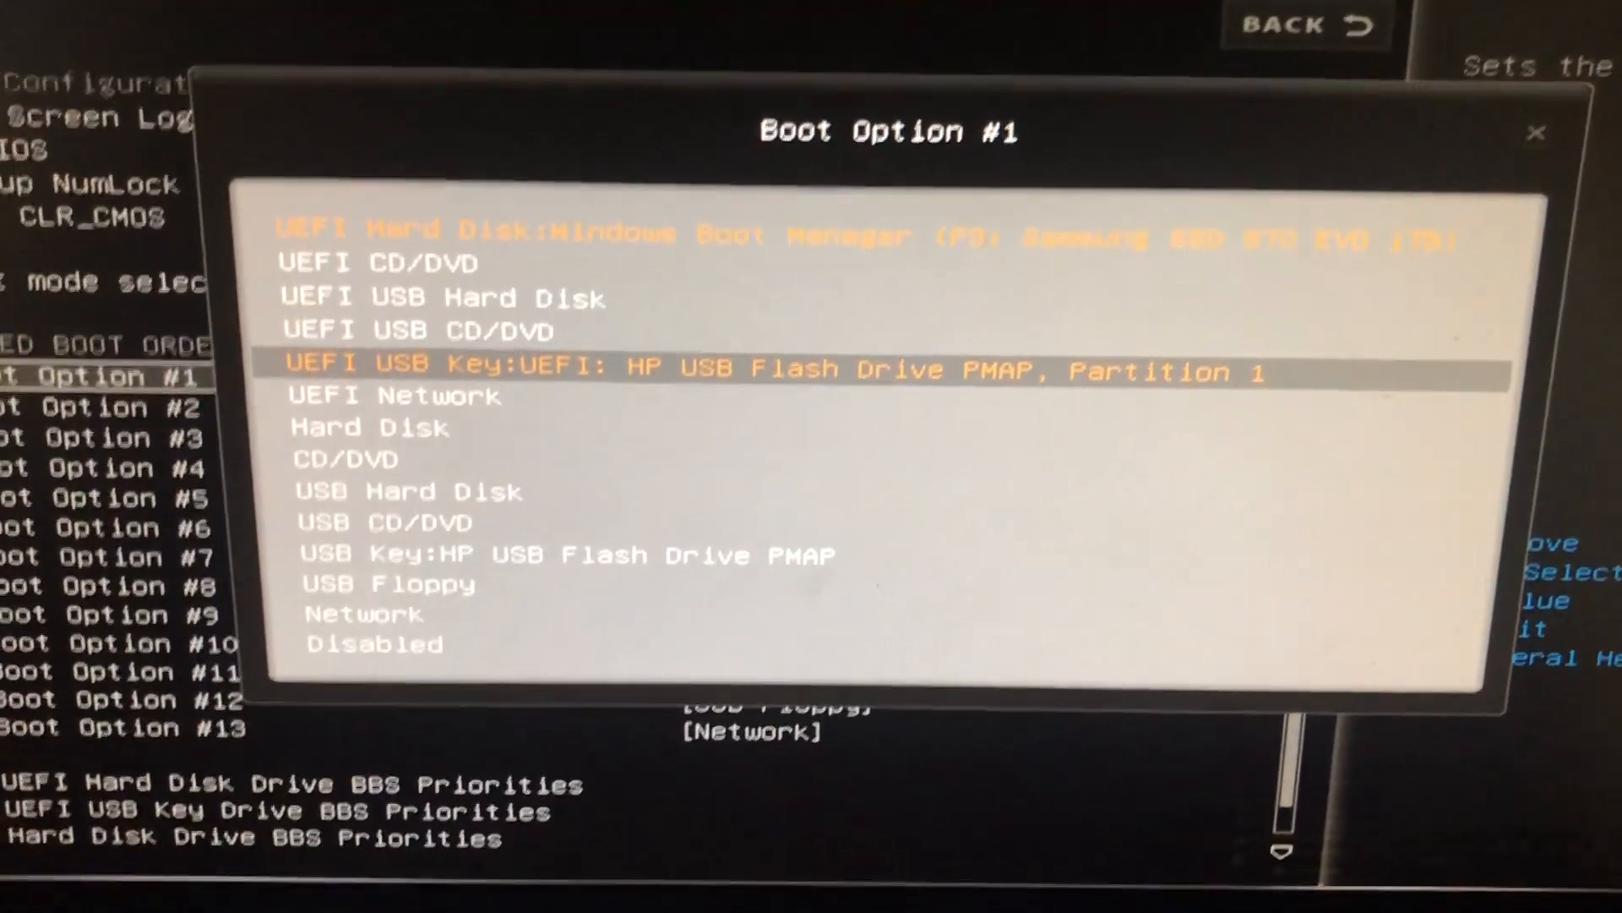
key("Down")
key("Down")
key("Down")
key("Down")
key("Down")
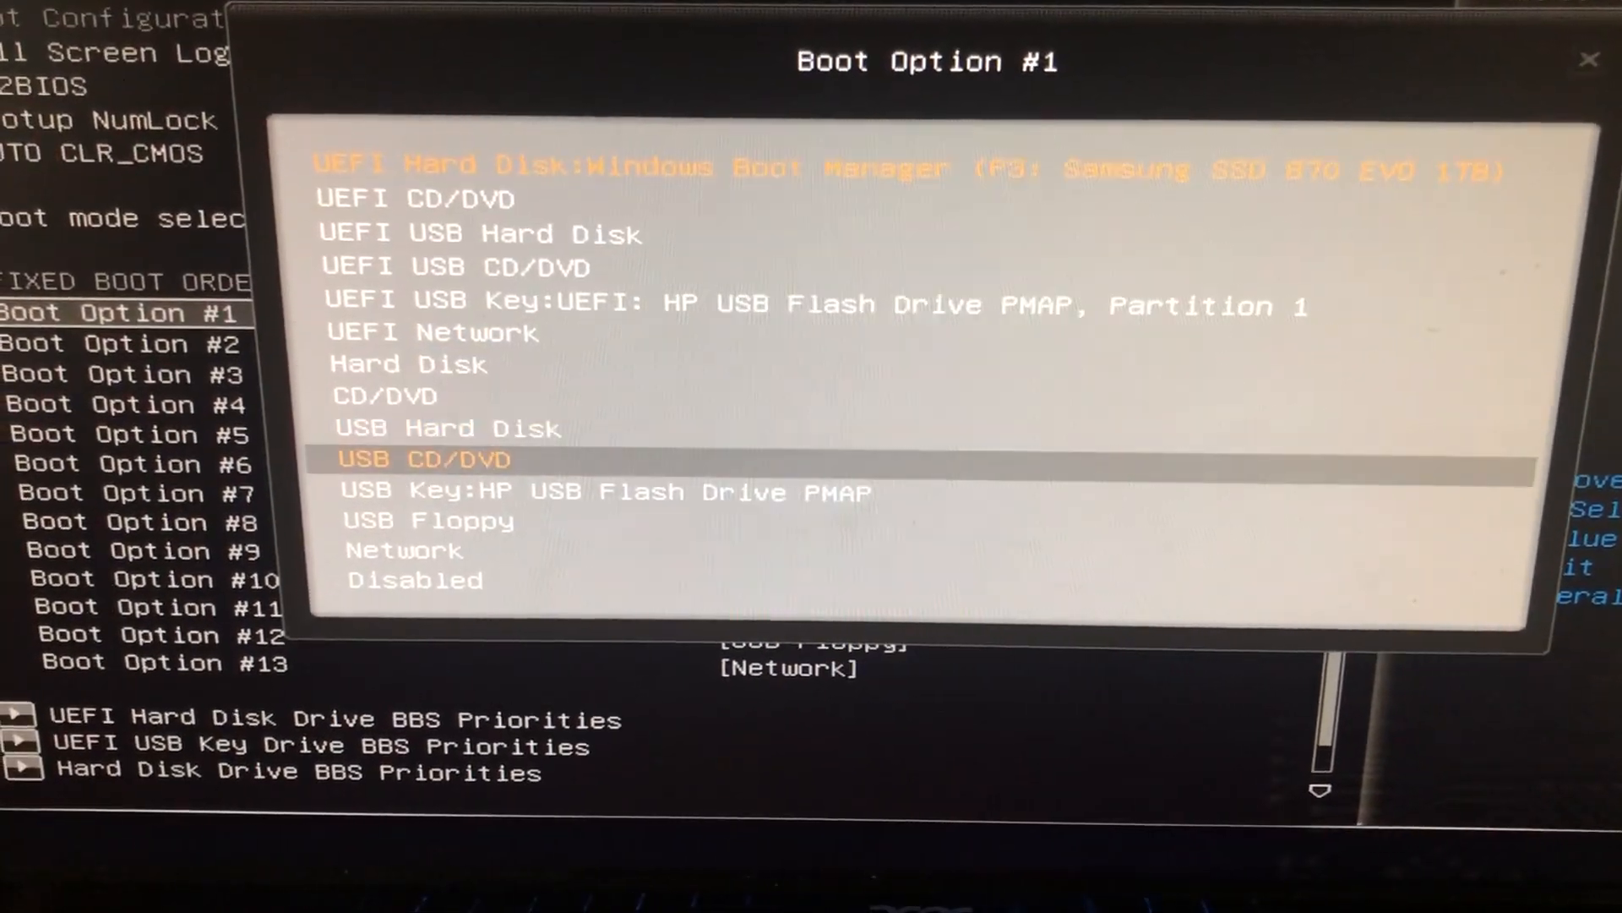
key("Up")
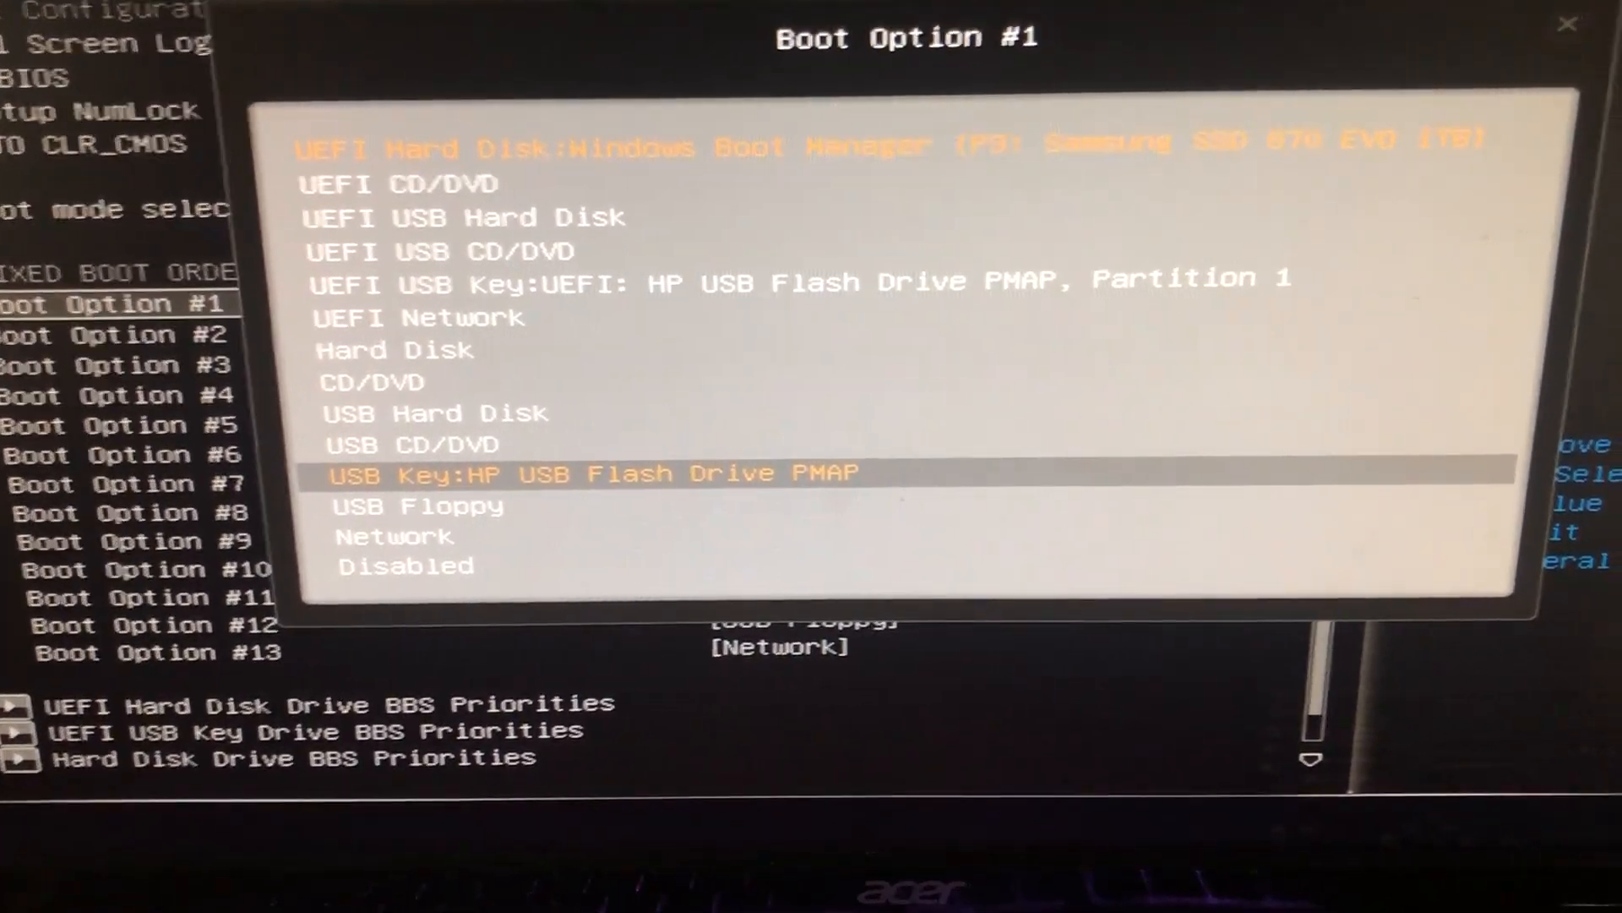
key("Escape")
Select the HP USB Flash Drive PMAP entry under Boot Override in Save & Exit.
key("Right")
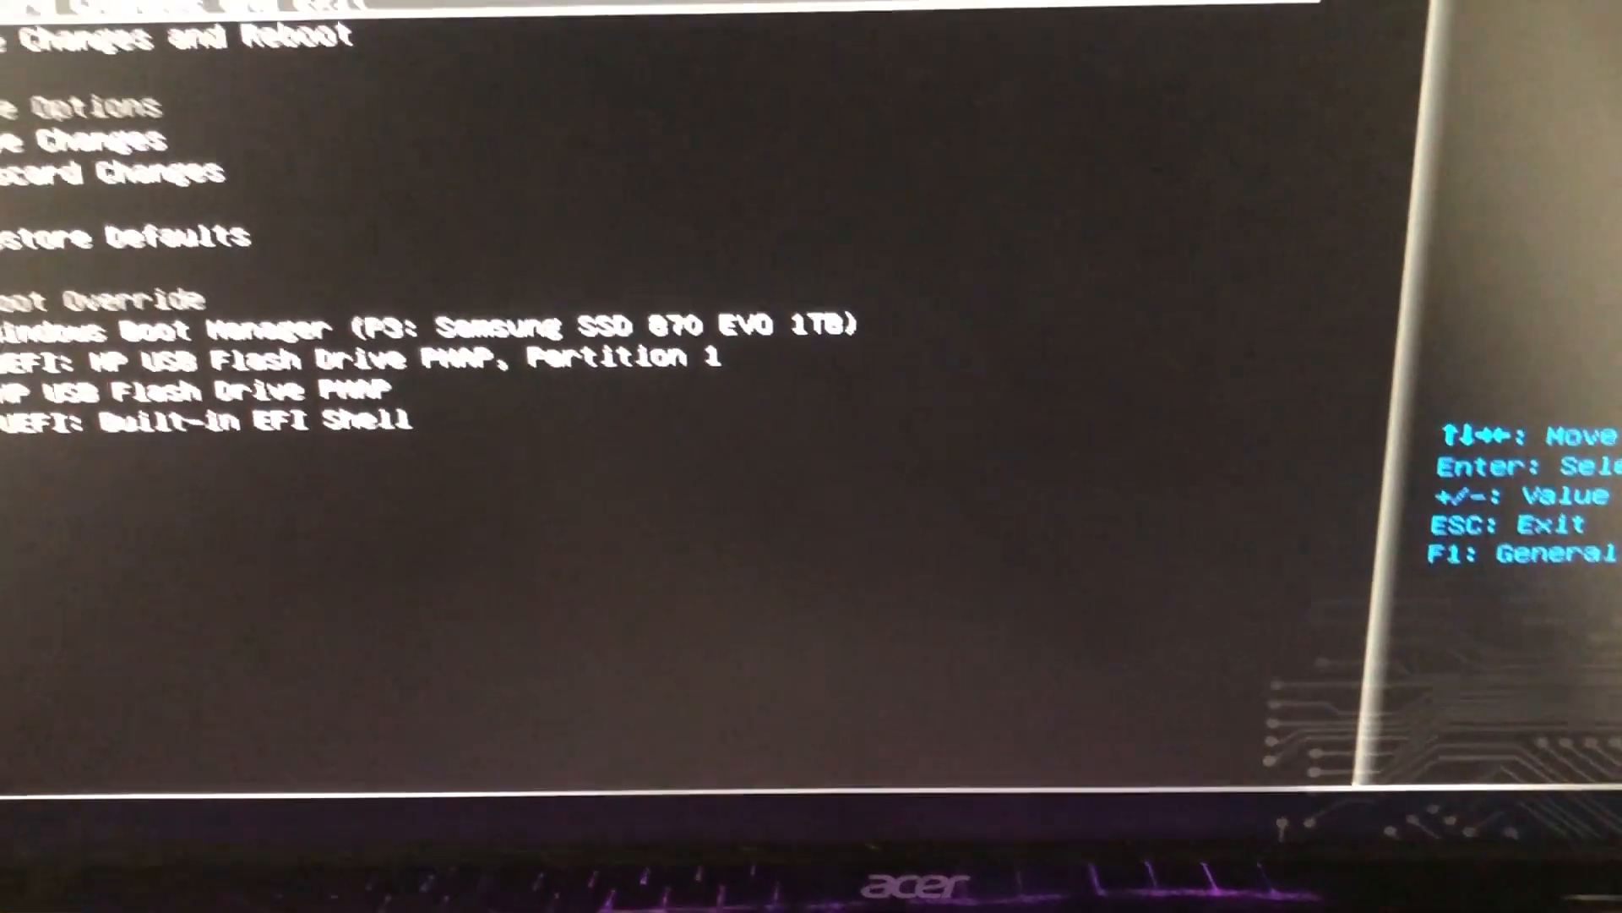
key("Down")
key("Down")
key("Down")
key("Down")
key("Down")
key("Down")
key("Down")
key("Down")
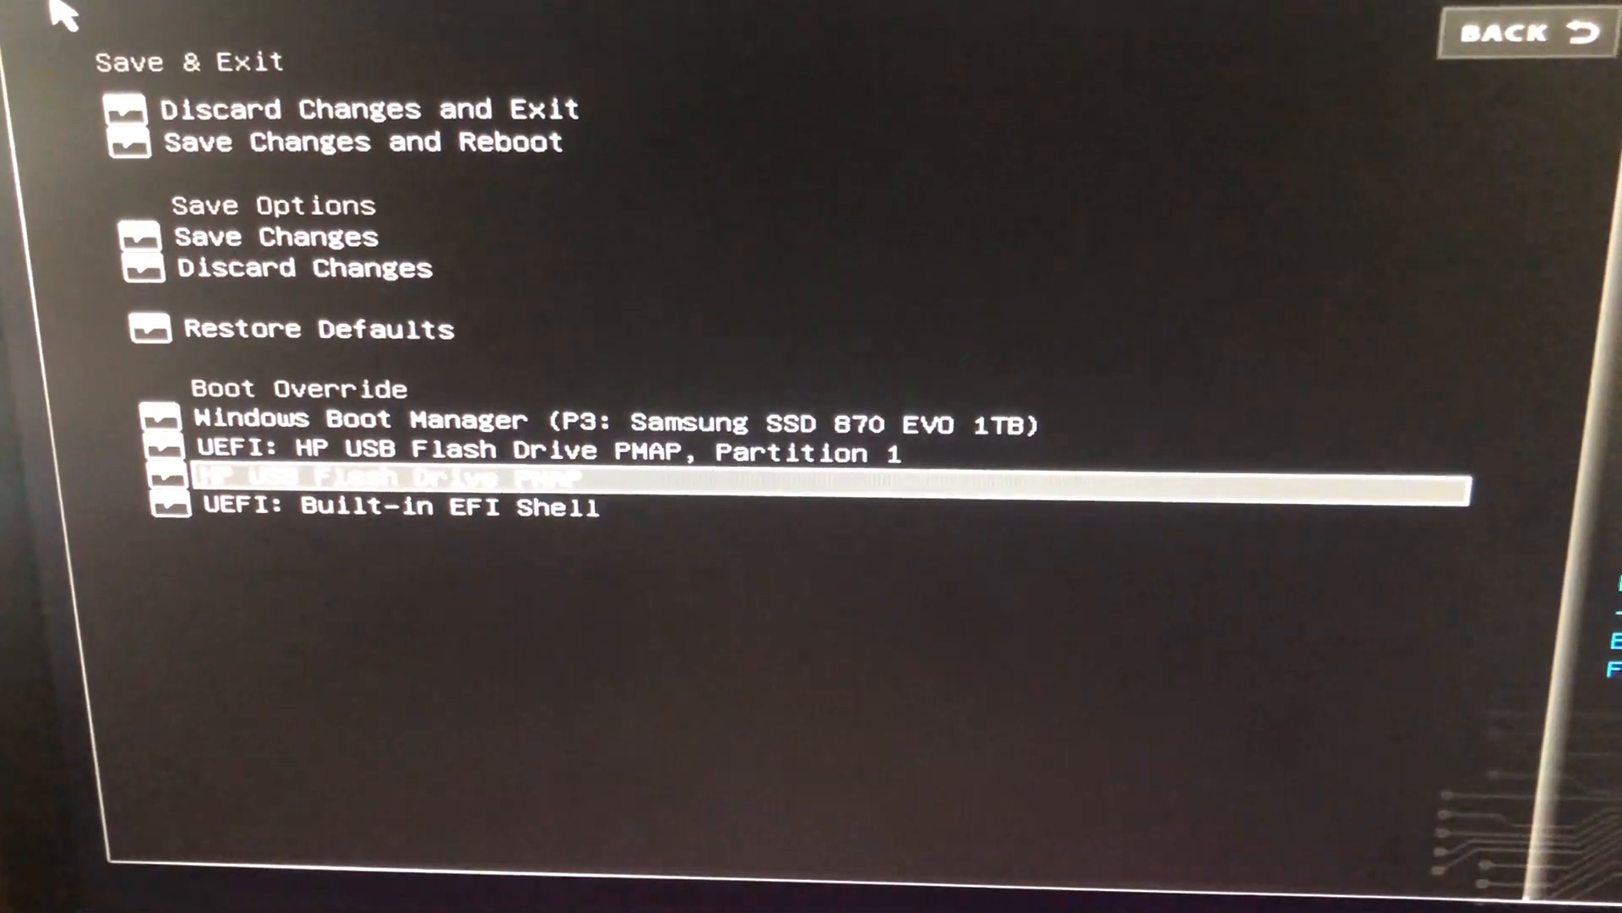
key("Up")
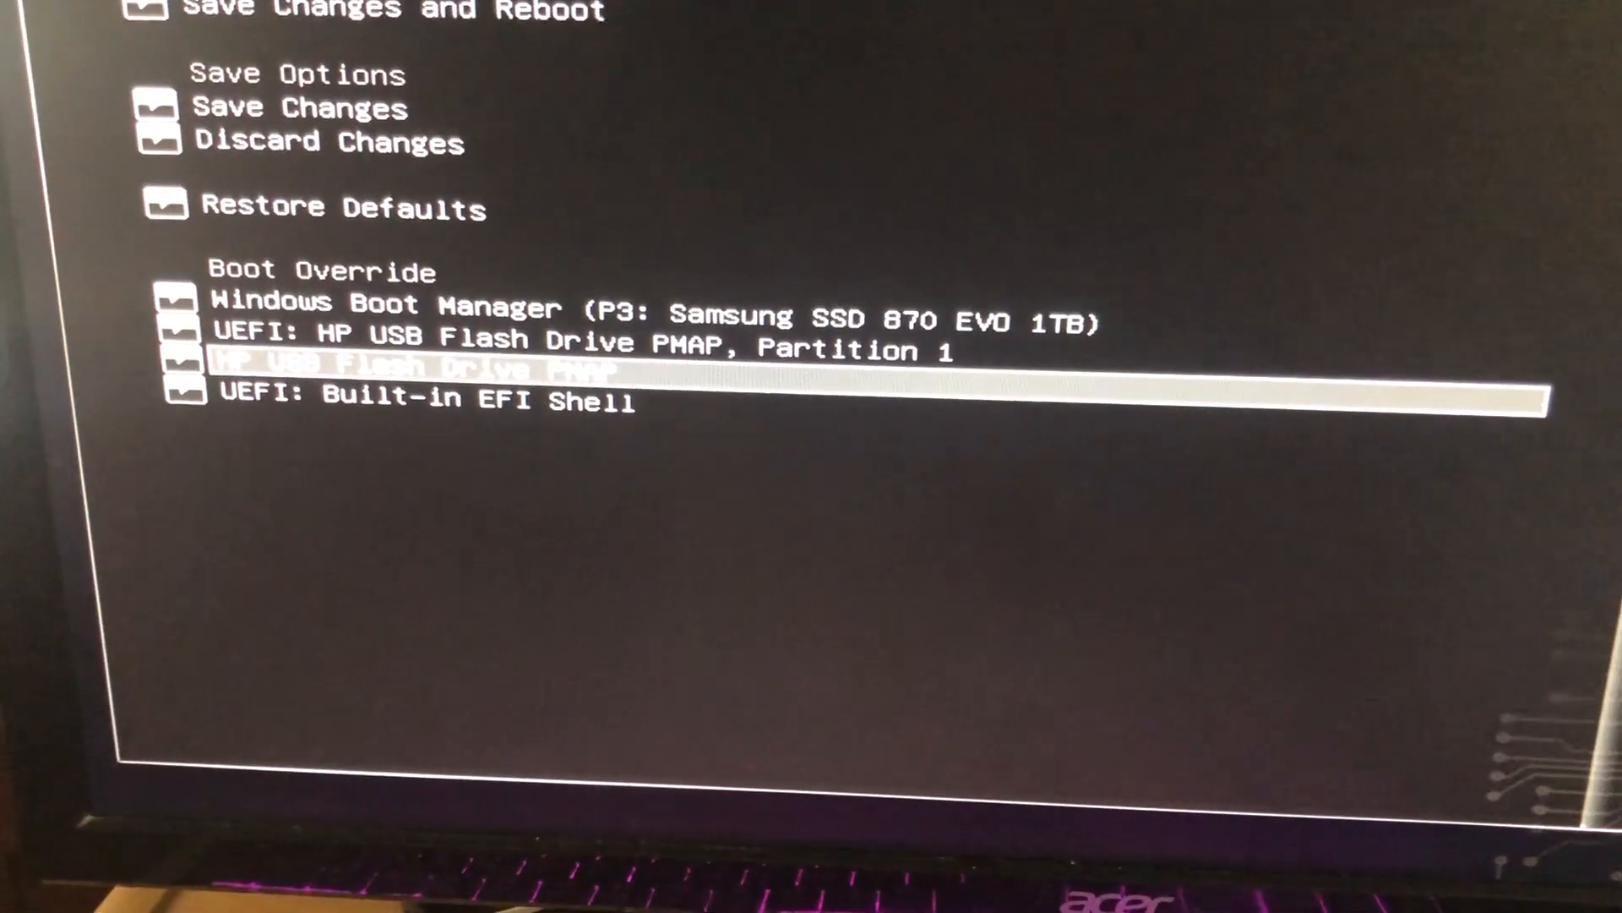
key("Up")
key("Down")
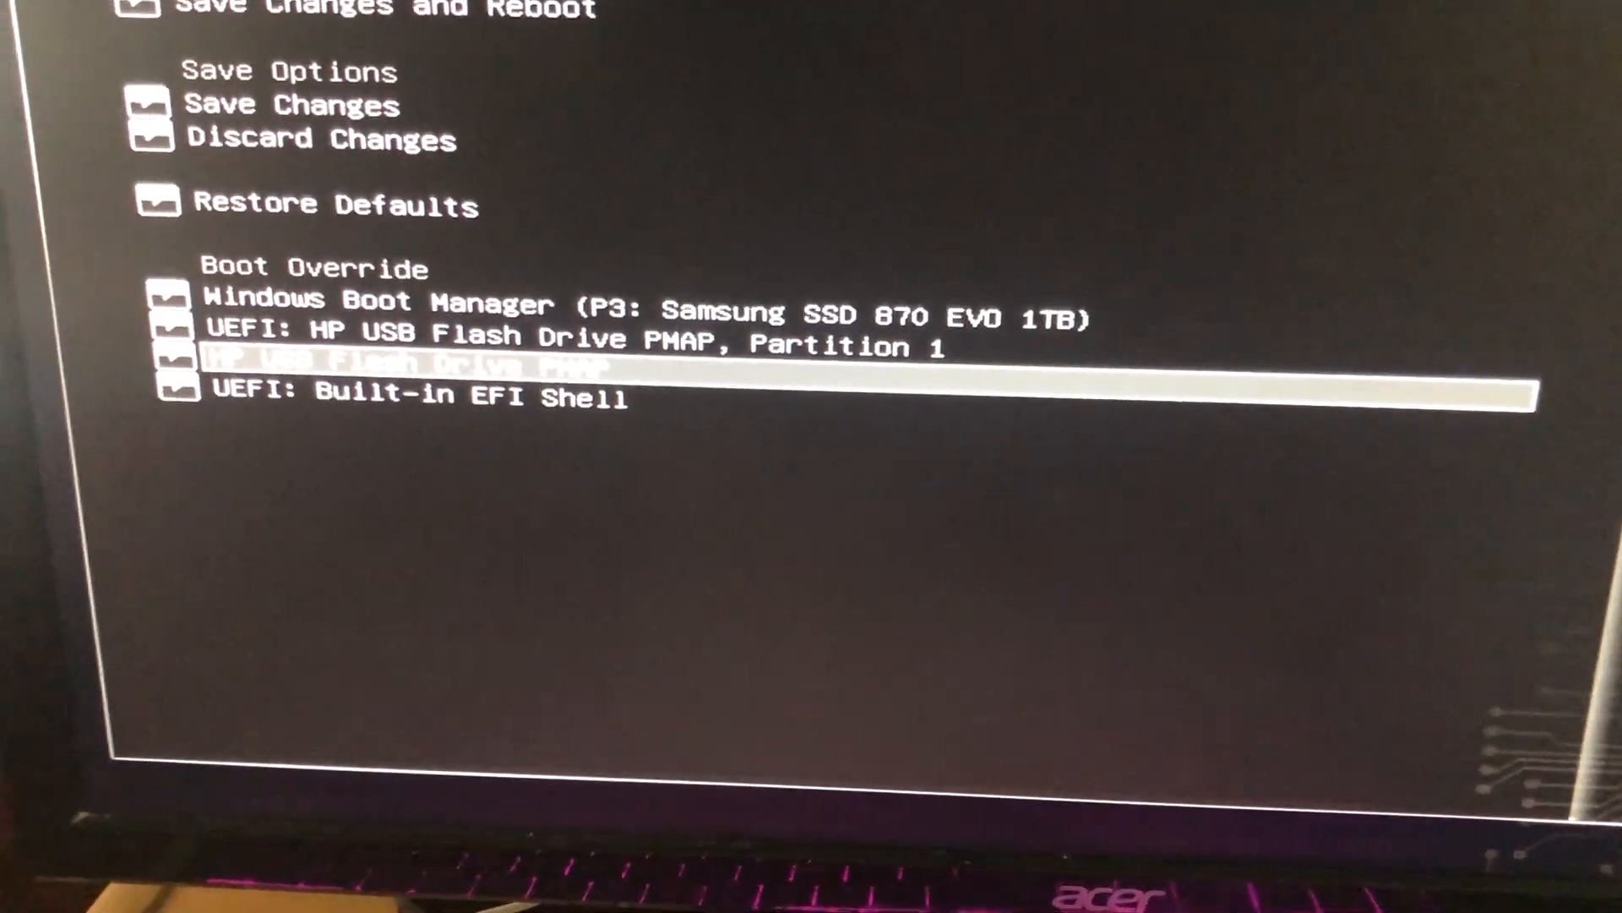